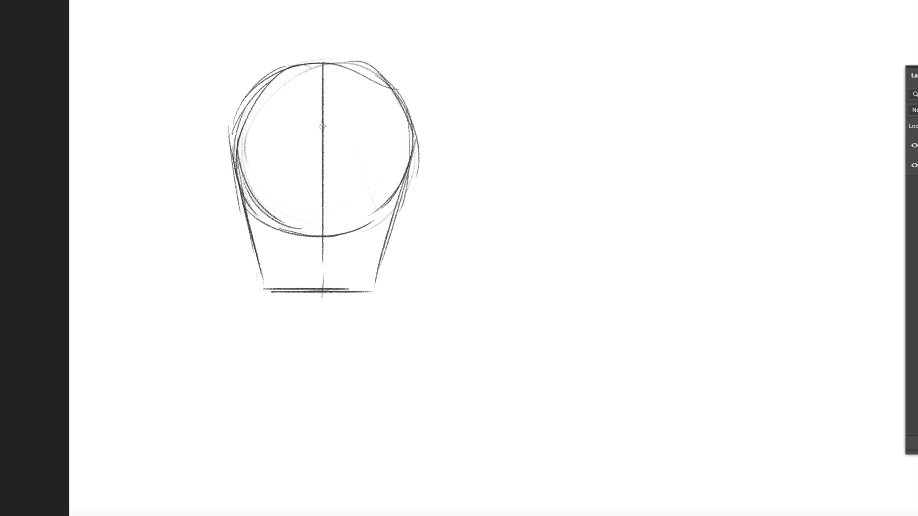
Step: Mark the eye level on the vertical centre line and draw a straight horizontal eye line across the lower part of the head circle
left_click(321, 173)
left_click_drag(231, 173, 405, 174)
key("ctrl+z")
left_click_drag(233, 181, 385, 181)
left_click(462, 181, "shift")
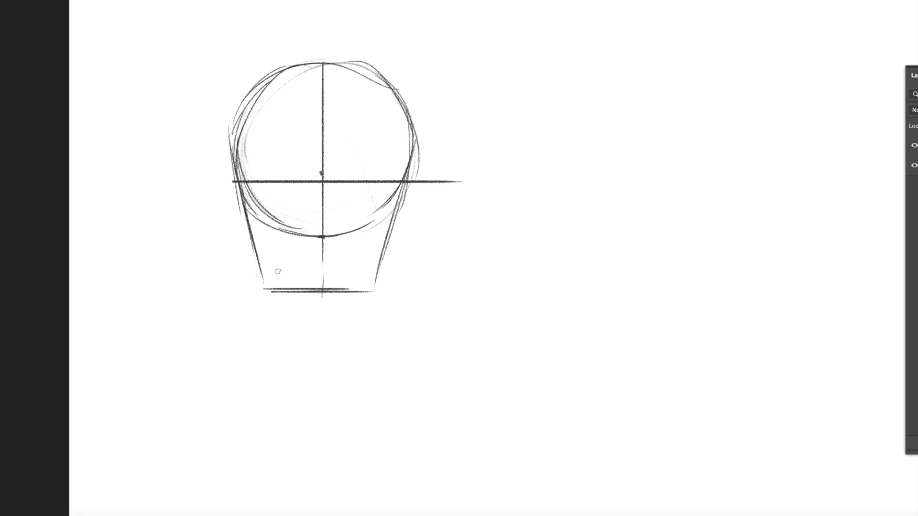
left_click_drag(264, 282, 400, 282)
key("e")
mouse_move(231, 292)
left_mouse_down()
mouse_move(375, 297)
mouse_move(260, 287)
left_mouse_up()
key("b")
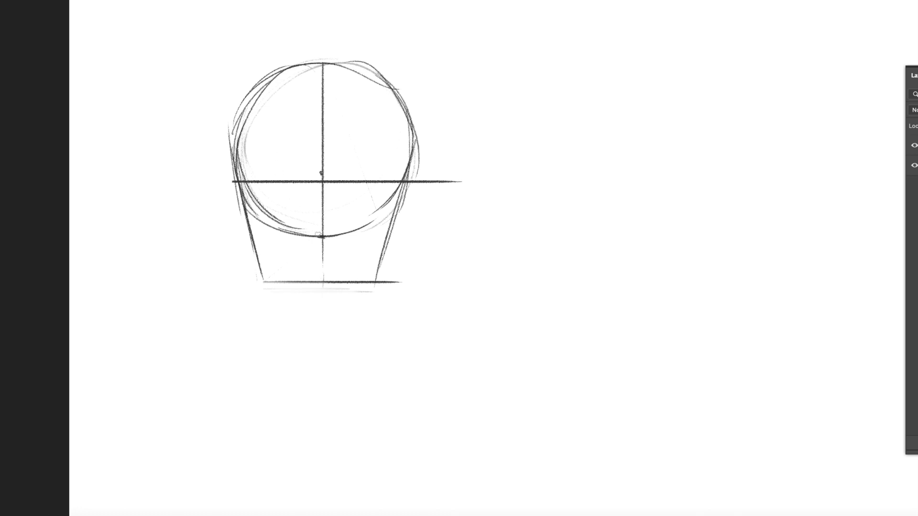
left_click(321, 238)
left_click_drag(321, 238, 321, 235)
key("ctrl+z")
key("ctrl+z")
key("ctrl+z")
key("ctrl+z")
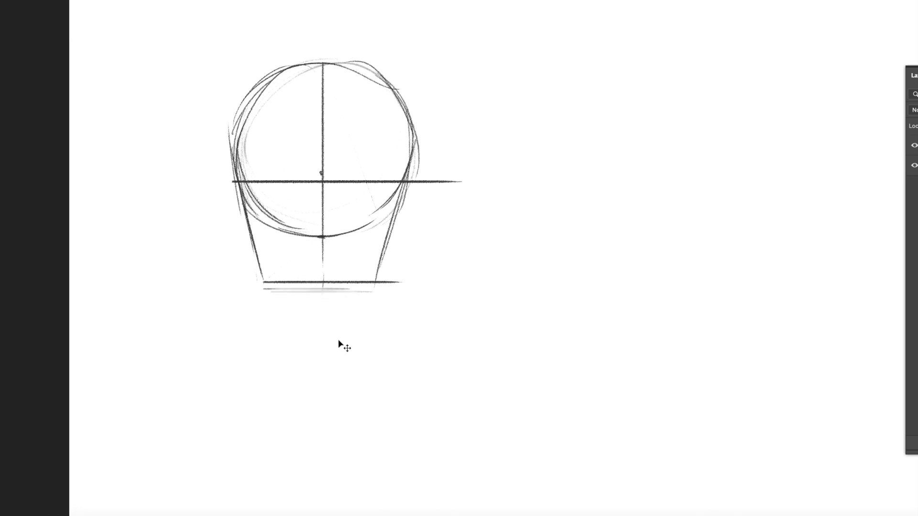
key("ctrl+z")
key("ctrl+z")
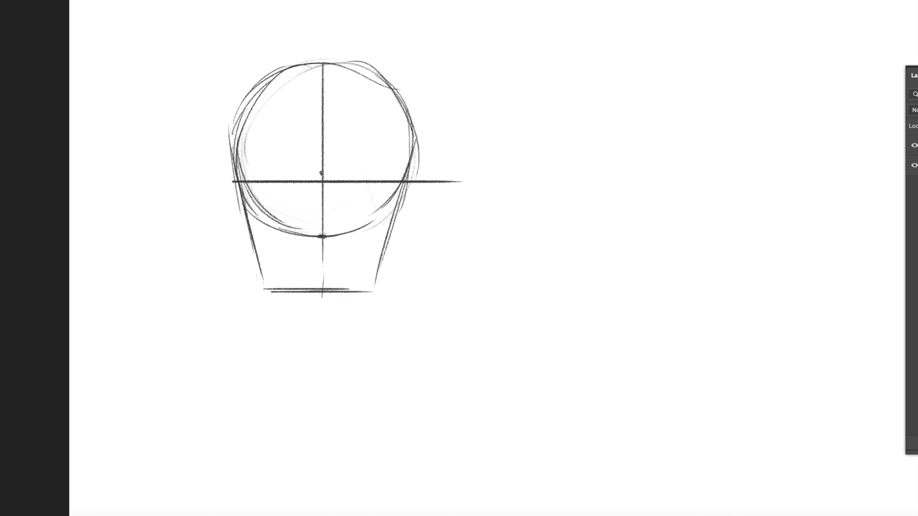
Step: Draw a horizontal brow line just above the eye line and mark where the ears end, level with the nose base
left_click_drag(255, 164, 319, 165)
left_click_drag(238, 166, 383, 166)
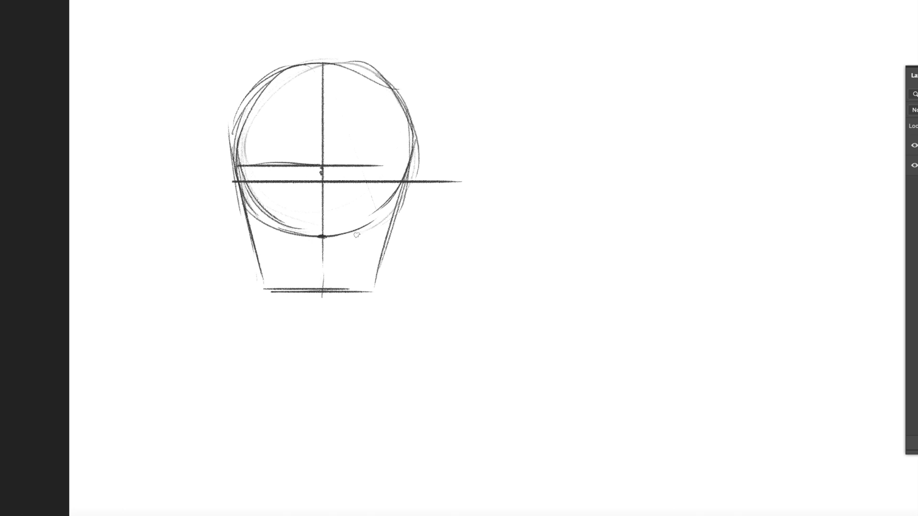
left_click_drag(248, 235, 242, 235)
left_click_drag(391, 235, 397, 235)
Step: Sketch both ears on the sides of the head, spanning from the brow line down to the nose level
mouse_move(229, 167)
left_mouse_down()
mouse_move(241, 188)
mouse_move(223, 189)
mouse_move(245, 231)
mouse_move(226, 209)
mouse_move(223, 177)
mouse_move(240, 190)
mouse_move(229, 168)
mouse_move(223, 173)
mouse_move(237, 182)
mouse_move(238, 196)
left_mouse_up()
left_click_drag(234, 189, 244, 207)
mouse_move(404, 181)
left_mouse_down()
mouse_move(416, 197)
mouse_move(393, 236)
left_mouse_up()
left_click_drag(413, 197, 395, 237)
left_click_drag(417, 185, 419, 191)
left_click_drag(418, 191, 404, 226)
left_click_drag(416, 180, 398, 221)
Step: Outline the sides of the face and angle the jawline from below the ears down to the chin
left_click_drag(402, 170, 384, 249)
left_click_drag(240, 190, 251, 250)
left_click_drag(245, 206, 257, 253)
left_click_drag(252, 249, 289, 288)
left_click_drag(244, 246, 307, 297)
mouse_move(259, 250)
left_mouse_down()
mouse_move(324, 296)
mouse_move(389, 246)
mouse_move(330, 299)
mouse_move(311, 300)
left_mouse_up()
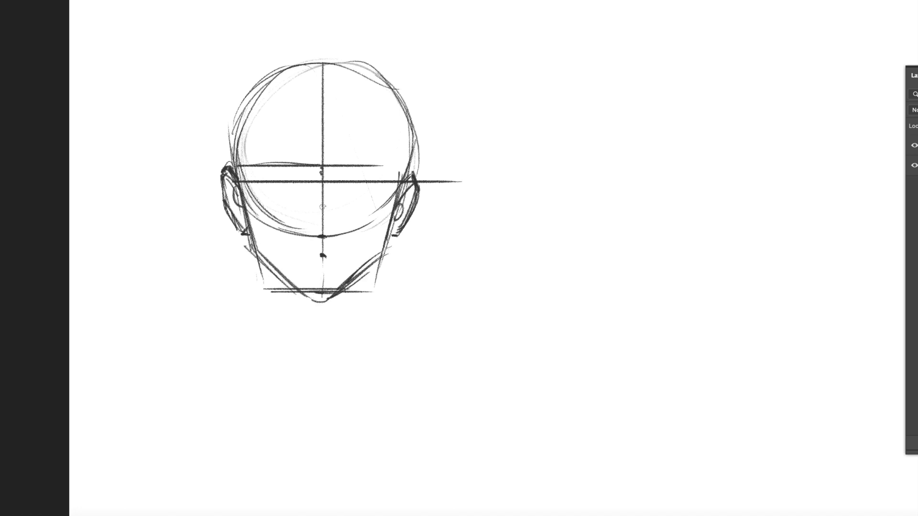
Step: Sketch the eyebrows and eyes along the brow and eye lines, and darken the chin
mouse_move(247, 165)
left_mouse_down()
mouse_move(305, 172)
mouse_move(259, 164)
left_mouse_up()
mouse_move(338, 167)
left_mouse_down()
mouse_move(382, 165)
mouse_move(340, 169)
left_mouse_up()
mouse_move(264, 180)
left_mouse_down()
mouse_move(294, 175)
mouse_move(302, 184)
mouse_move(283, 181)
left_mouse_up()
left_click_drag(338, 183, 371, 175)
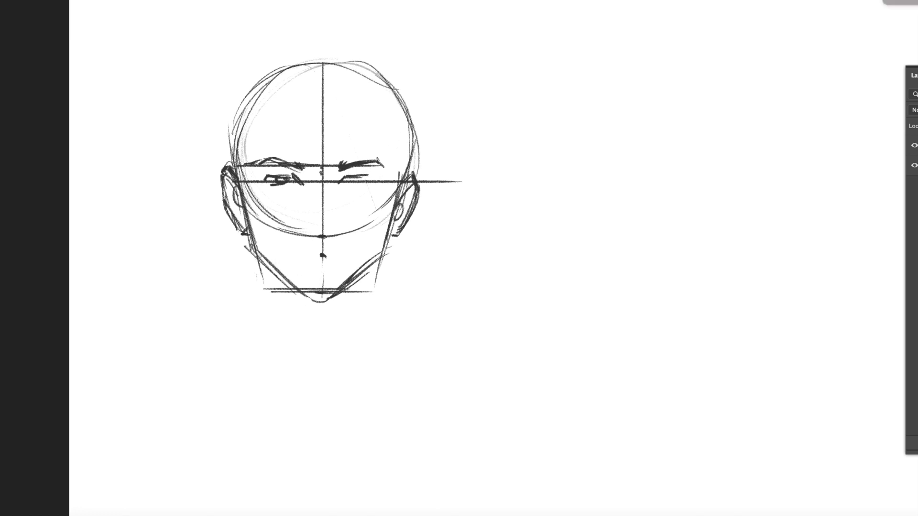
mouse_move(294, 290)
left_mouse_down()
mouse_move(336, 289)
mouse_move(337, 297)
left_mouse_up()
left_click_drag(353, 177, 361, 184)
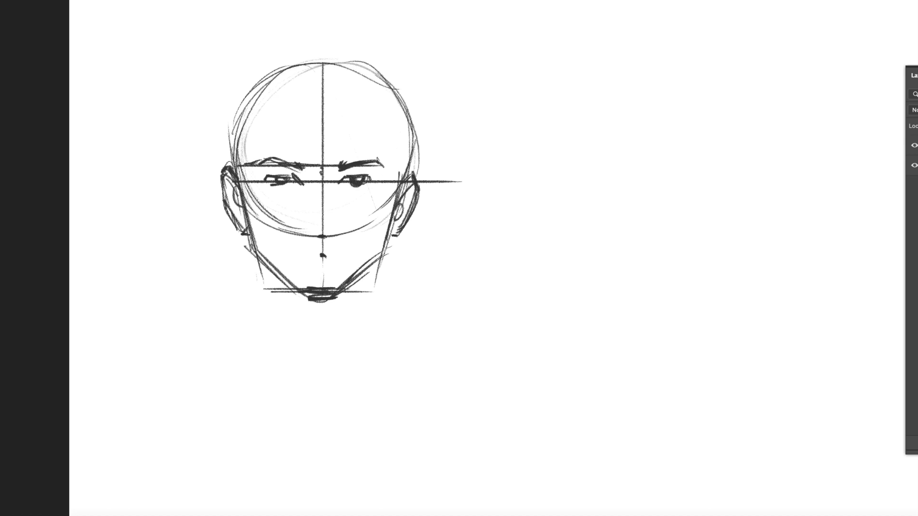
mouse_move(281, 180)
left_mouse_down()
mouse_move(271, 184)
mouse_move(378, 183)
left_mouse_up()
Step: Sketch the nose from the eyes to the circle's base, with the mouth and lower lip beneath it
left_click_drag(311, 188, 308, 228)
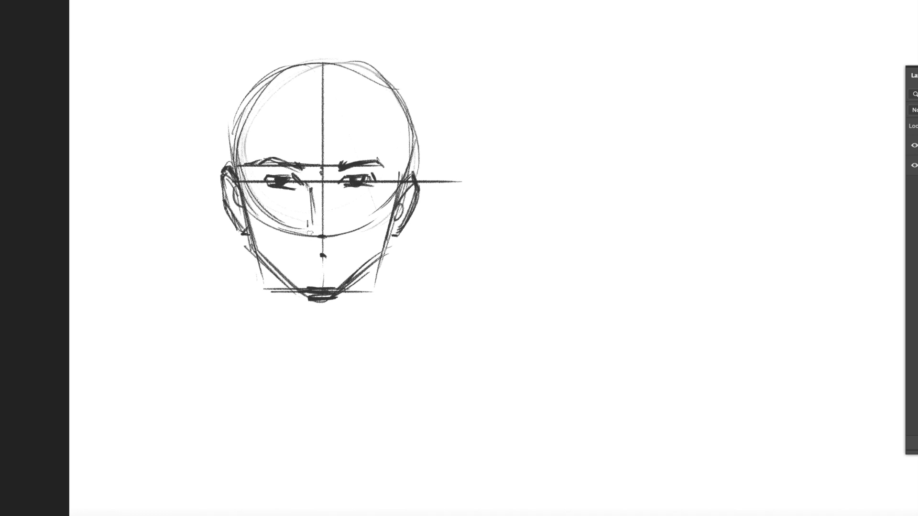
mouse_move(307, 230)
left_mouse_down()
mouse_move(322, 236)
mouse_move(308, 227)
mouse_move(341, 229)
mouse_move(301, 256)
mouse_move(342, 257)
mouse_move(328, 257)
left_mouse_up()
mouse_move(328, 257)
left_mouse_down()
mouse_move(345, 255)
mouse_move(299, 256)
mouse_move(326, 270)
mouse_move(309, 269)
left_mouse_up()
mouse_move(309, 269)
left_mouse_down()
mouse_move(323, 268)
mouse_move(311, 270)
left_mouse_up()
Step: Draw spiky hair around the skull, including the hairline across the forehead and the strands at the temples
left_click_drag(228, 122, 234, 162)
mouse_move(223, 113)
left_mouse_down()
mouse_move(233, 165)
mouse_move(231, 76)
mouse_move(253, 50)
mouse_move(276, 33)
mouse_move(368, 25)
mouse_move(343, 37)
mouse_move(396, 48)
mouse_move(428, 119)
mouse_move(421, 109)
mouse_move(409, 176)
left_mouse_up()
mouse_move(239, 124)
left_mouse_down()
mouse_move(247, 164)
mouse_move(240, 190)
mouse_move(243, 114)
mouse_move(318, 119)
mouse_move(366, 108)
mouse_move(354, 106)
mouse_move(372, 136)
mouse_move(402, 139)
mouse_move(401, 191)
left_mouse_up()
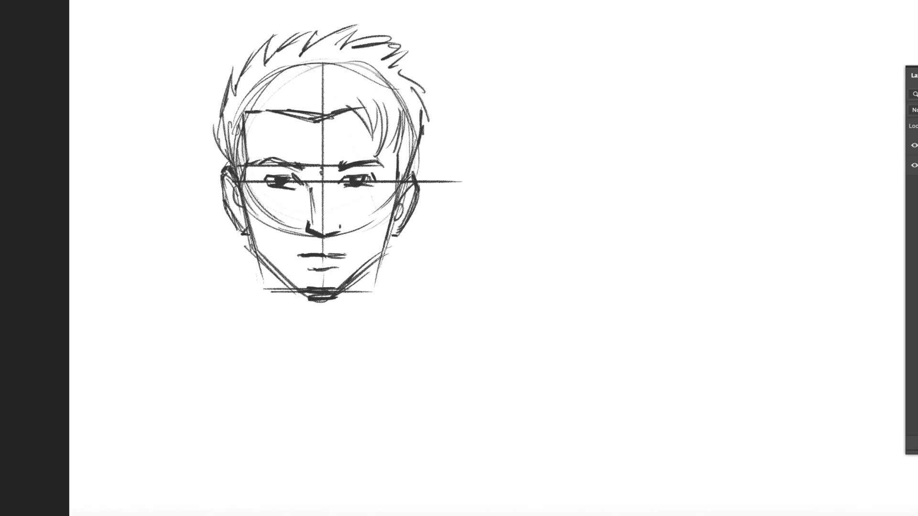
Step: Darken the jawline, chin, ears and cheek outlines of the front-view head
mouse_move(239, 198)
left_mouse_down()
mouse_move(255, 259)
mouse_move(307, 291)
mouse_move(332, 293)
left_mouse_up()
mouse_move(393, 221)
left_mouse_down()
mouse_move(382, 249)
mouse_move(342, 288)
left_mouse_up()
mouse_move(385, 248)
left_mouse_down()
mouse_move(338, 293)
mouse_move(352, 278)
left_mouse_up()
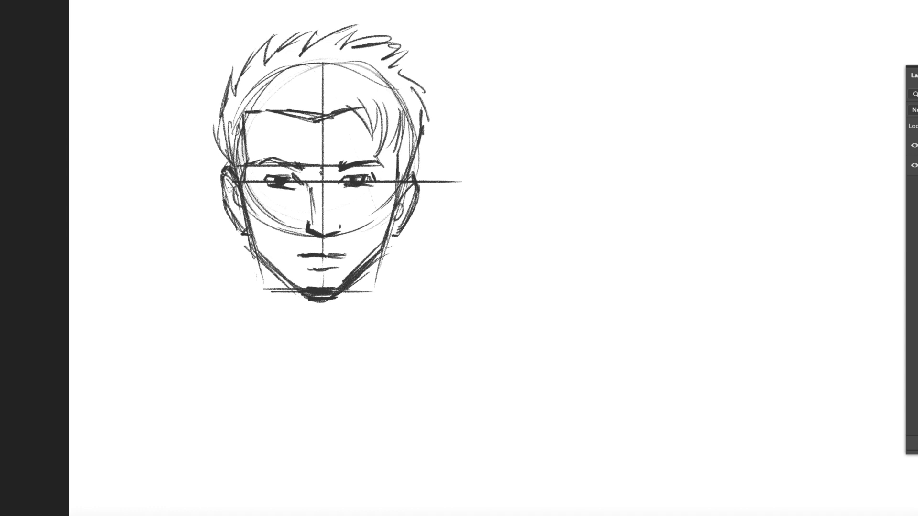
left_click_drag(222, 177, 224, 202)
mouse_move(221, 176)
left_mouse_down()
mouse_move(224, 200)
mouse_move(254, 246)
left_mouse_up()
left_click_drag(245, 199, 257, 252)
left_click_drag(247, 213, 255, 246)
left_click_drag(299, 226, 304, 234)
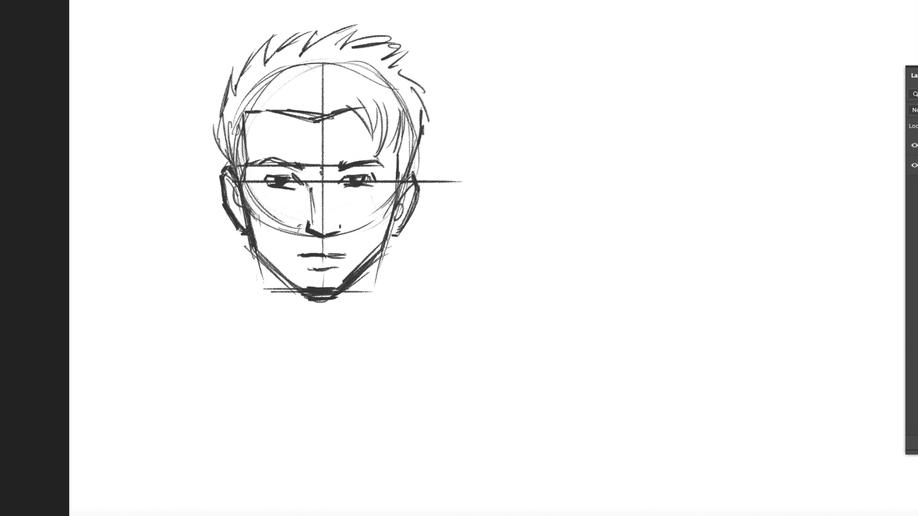
left_click_drag(396, 204, 390, 240)
Step: Sketch a new loose construction circle beside the front-view head for a second head
mouse_move(621, 245)
left_mouse_down()
mouse_move(567, 201)
mouse_move(600, 99)
mouse_move(699, 109)
mouse_move(717, 169)
mouse_move(650, 222)
mouse_move(664, 241)
mouse_move(636, 237)
left_mouse_up()
left_click_drag(678, 98, 700, 188)
mouse_move(706, 127)
left_mouse_down()
mouse_move(584, 98)
mouse_move(633, 88)
mouse_move(675, 104)
left_mouse_up()
left_click_drag(667, 85, 714, 173)
left_click_drag(696, 112, 696, 220)
mouse_move(719, 151)
left_mouse_down()
mouse_move(711, 194)
mouse_move(668, 234)
left_mouse_up()
left_click_drag(712, 170, 655, 241)
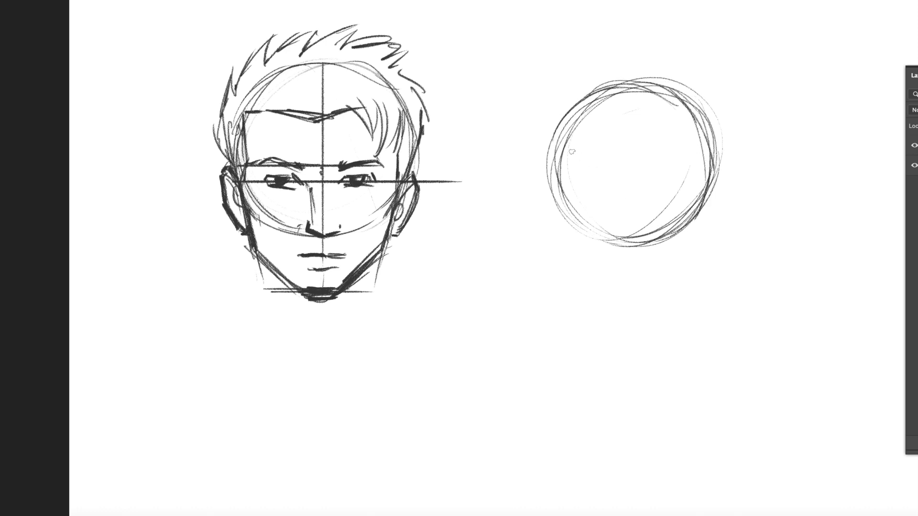
Step: Draw a vertical centre line and a straight horizontal brow line through the middle of the second circle
left_click_drag(633, 64, 635, 263)
left_click_drag(539, 168, 781, 170)
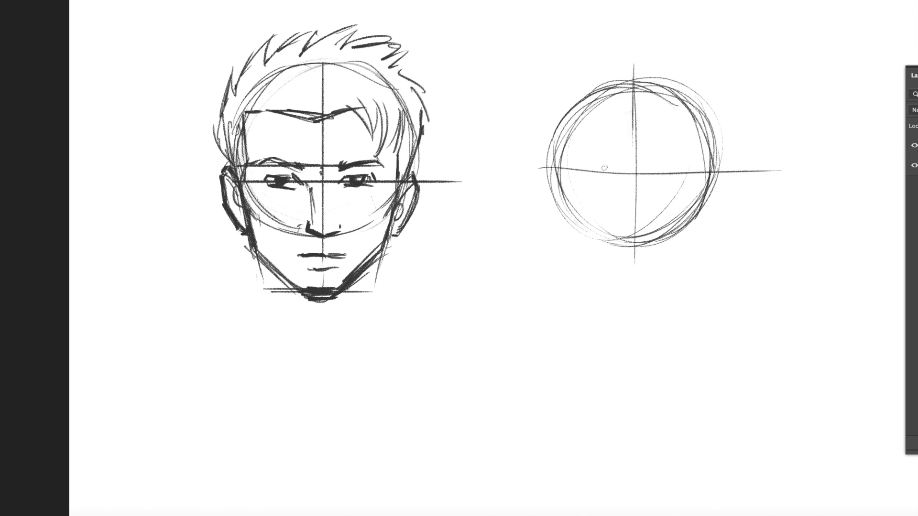
key("ctrl+z")
left_click_drag(544, 162, 747, 162)
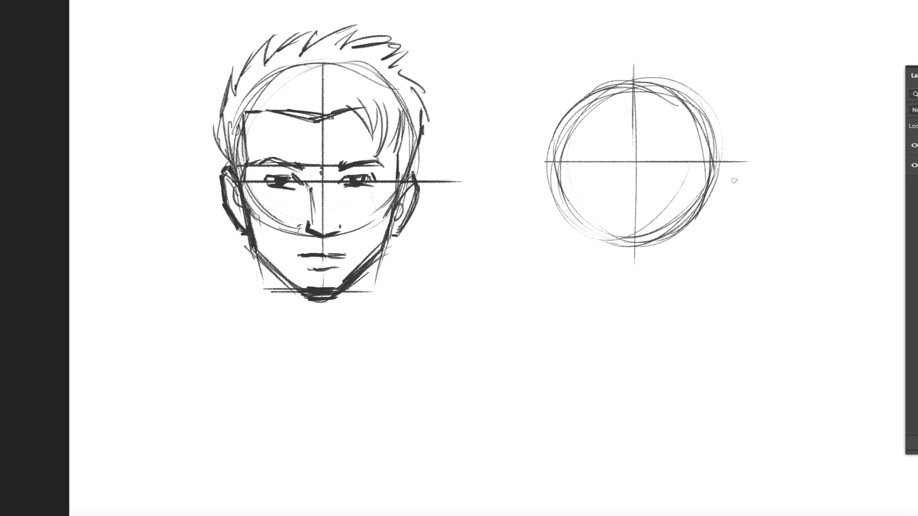
key("ctrl+z")
left_click_drag(544, 166, 768, 165)
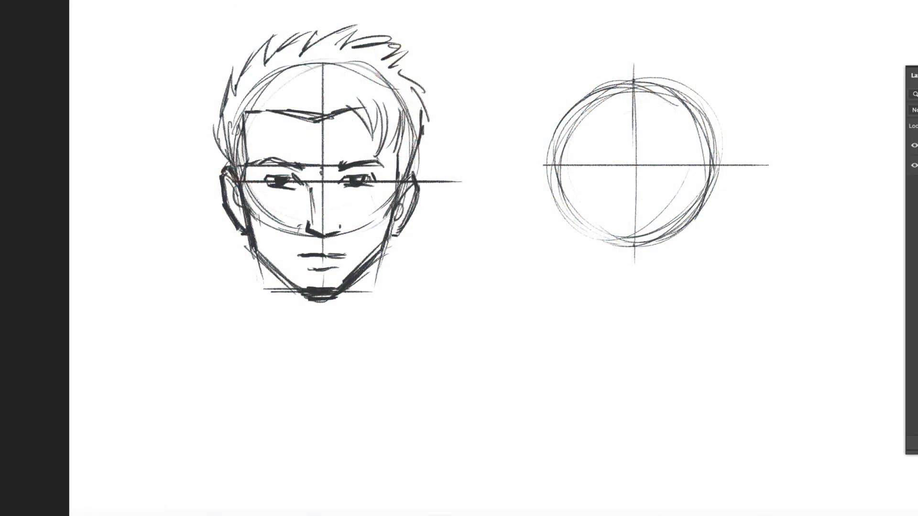
Step: Draw several curved vertical contours across the left half of the second circle to show the sphere turning
mouse_move(633, 82)
left_mouse_down()
mouse_move(621, 145)
mouse_move(635, 250)
left_mouse_up()
mouse_move(630, 87)
left_mouse_down()
mouse_move(606, 118)
mouse_move(599, 178)
mouse_move(611, 236)
mouse_move(630, 250)
left_mouse_up()
mouse_move(626, 89)
left_mouse_down()
mouse_move(591, 125)
mouse_move(586, 164)
mouse_move(598, 215)
mouse_move(627, 251)
left_mouse_up()
mouse_move(630, 84)
left_mouse_down()
mouse_move(583, 126)
mouse_move(573, 168)
mouse_move(586, 228)
mouse_move(615, 247)
mouse_move(612, 94)
mouse_move(571, 131)
mouse_move(561, 177)
mouse_move(576, 221)
mouse_move(624, 248)
left_mouse_up()
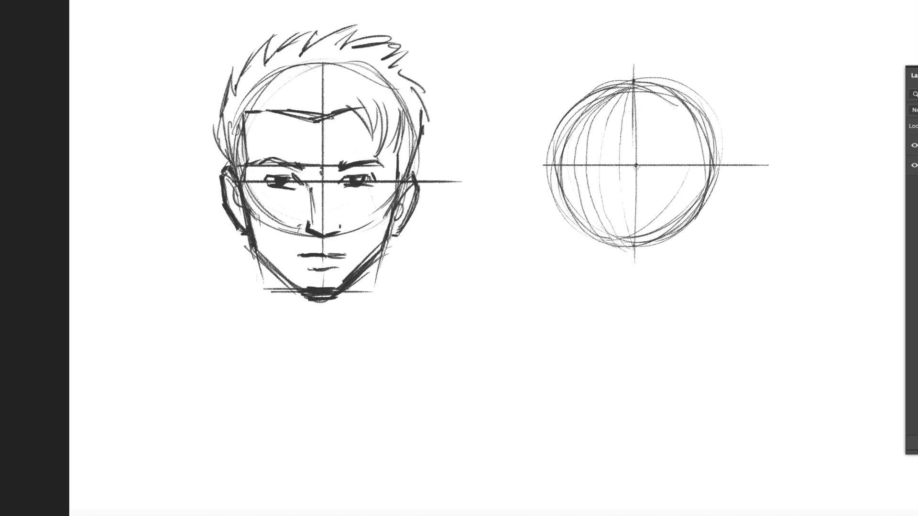
Step: Mark the second circle's centre, fade the extra contours and darken the curve midway to the left edge as the turned centre line
mouse_move(633, 161)
left_mouse_down()
mouse_move(644, 174)
mouse_move(632, 172)
left_mouse_up()
key("v")
key("ctrl+z")
key("ctrl+z")
mouse_move(622, 114)
left_mouse_down()
mouse_move(616, 106)
mouse_move(607, 184)
mouse_move(622, 210)
mouse_move(599, 149)
mouse_move(574, 124)
mouse_move(585, 98)
mouse_move(572, 204)
left_mouse_up()
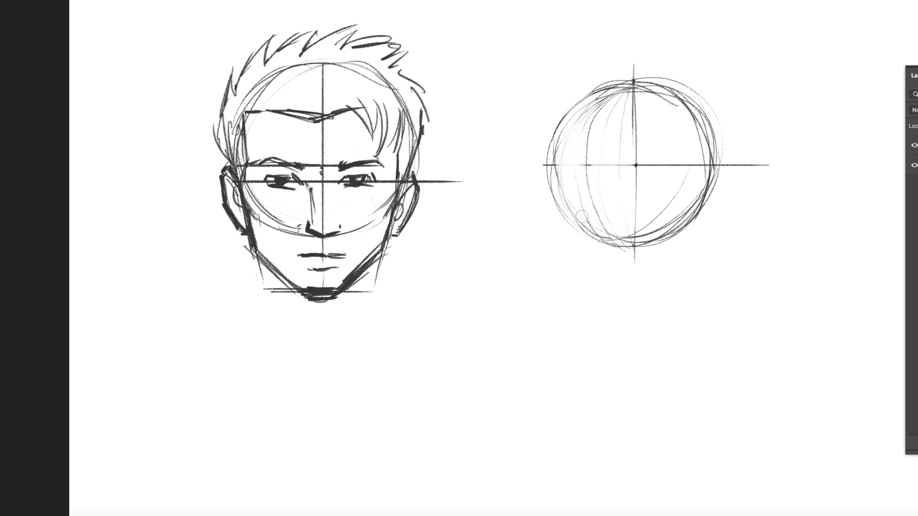
left_click_drag(580, 165, 589, 165)
left_click_drag(624, 90, 593, 135)
mouse_move(611, 105)
left_mouse_down()
mouse_move(588, 146)
mouse_move(587, 200)
mouse_move(608, 233)
left_mouse_up()
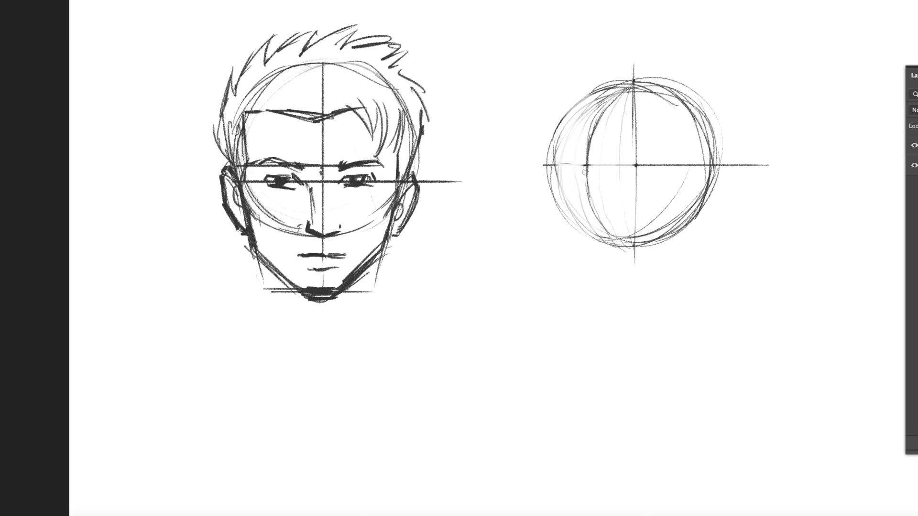
Step: Mark an X where the turned centre line meets the brow line and drop a straight vertical through it to chin level
mouse_move(582, 160)
left_mouse_down()
mouse_move(592, 171)
mouse_move(581, 173)
left_mouse_up()
left_click_drag(555, 163, 629, 161)
left_click_drag(322, 176, 321, 189)
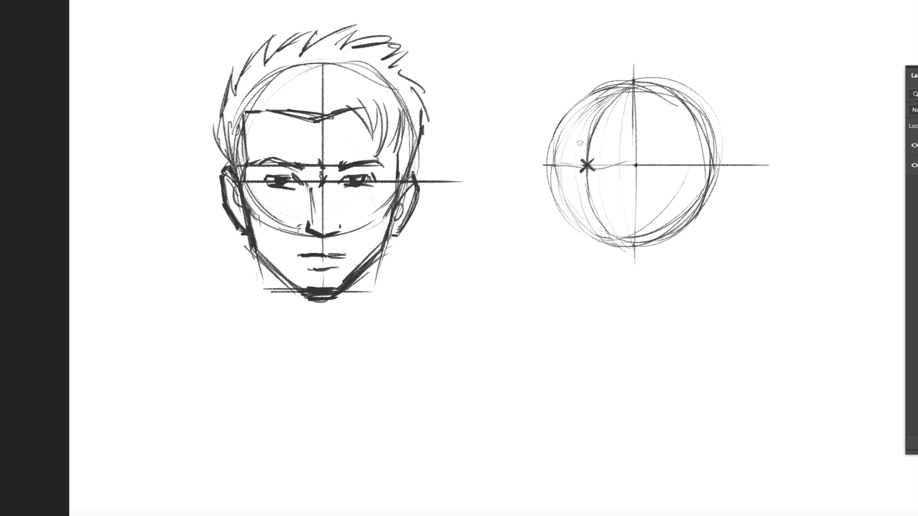
left_click_drag(591, 87, 591, 283)
key("ctrl+z")
left_click_drag(588, 83, 588, 302)
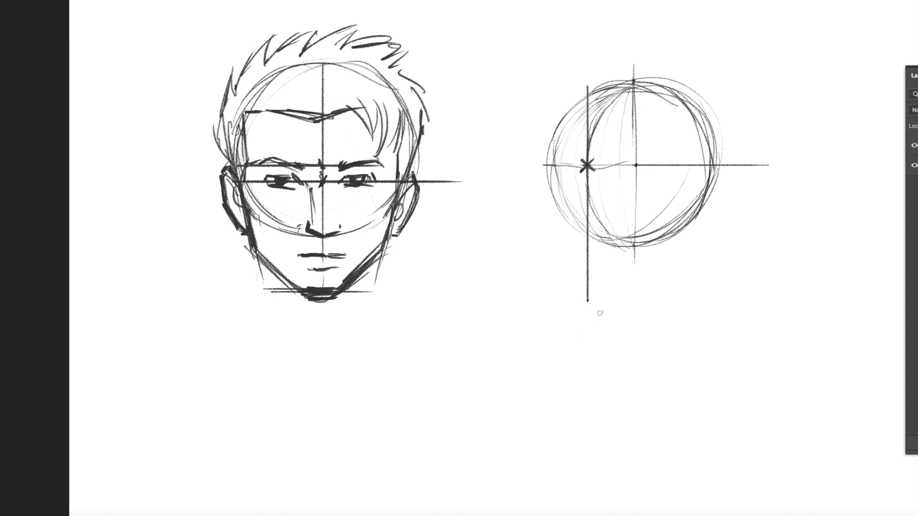
Step: Draw the far side of the turned face slanting down from the brow line, and add a horizontal chin line
mouse_move(590, 165)
left_mouse_down()
mouse_move(549, 165)
mouse_move(637, 165)
left_mouse_up()
left_click_drag(548, 166, 625, 165)
left_click_drag(546, 168, 559, 286)
mouse_move(553, 215)
left_mouse_down()
mouse_move(567, 288)
mouse_move(626, 296)
left_mouse_up()
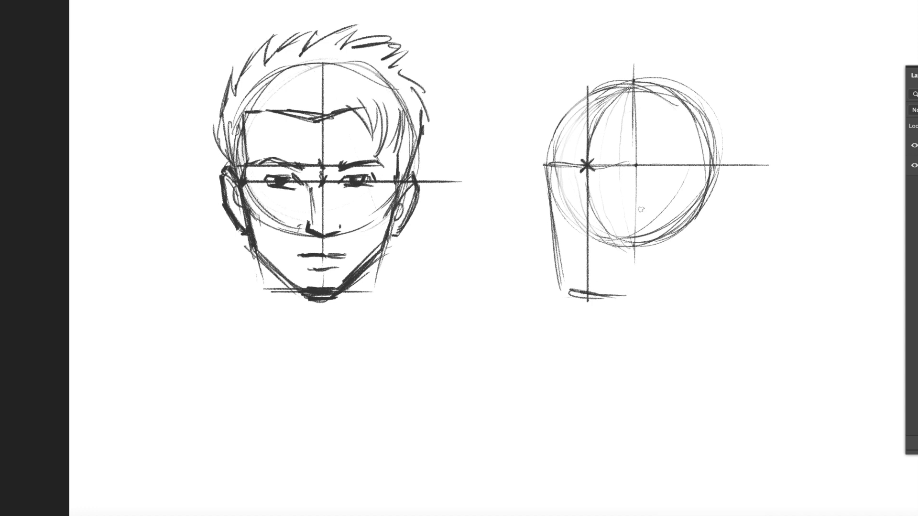
left_click_drag(565, 291, 631, 292)
Step: Darken the back of the turned skull and draw a curved contour marking the side of the head
mouse_move(647, 83)
left_mouse_down()
mouse_move(696, 107)
mouse_move(714, 181)
left_mouse_up()
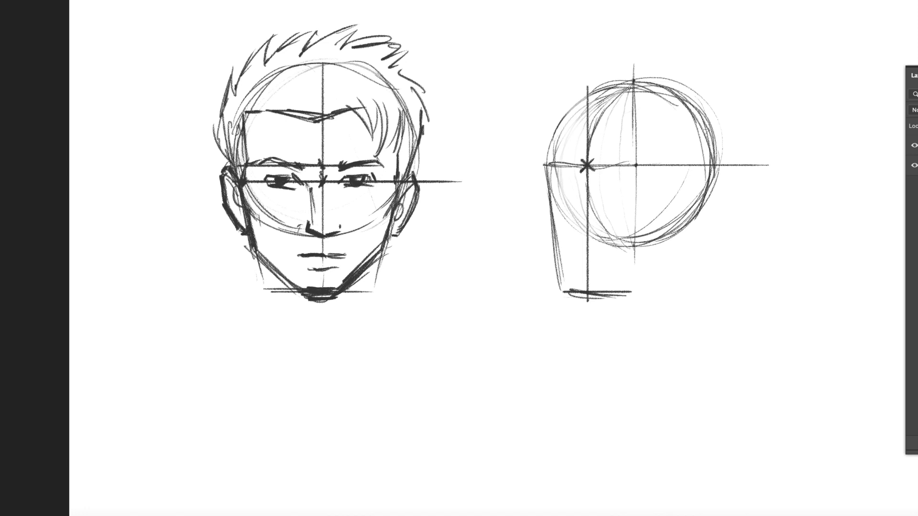
mouse_move(710, 124)
left_mouse_down()
mouse_move(716, 177)
mouse_move(677, 234)
left_mouse_up()
mouse_move(690, 163)
left_mouse_down()
mouse_move(713, 165)
mouse_move(681, 165)
left_mouse_up()
mouse_move(636, 82)
left_mouse_down()
mouse_move(664, 106)
mouse_move(681, 145)
left_mouse_up()
mouse_move(653, 94)
left_mouse_down()
mouse_move(674, 111)
mouse_move(684, 189)
left_mouse_up()
mouse_move(683, 142)
left_mouse_down()
mouse_move(680, 199)
mouse_move(642, 242)
left_mouse_up()
left_click_drag(685, 160, 680, 198)
Step: Drop a vertical from the brow line at the side of both heads and extend the turned head's chin line to meet it
left_click_drag(397, 165, 392, 286)
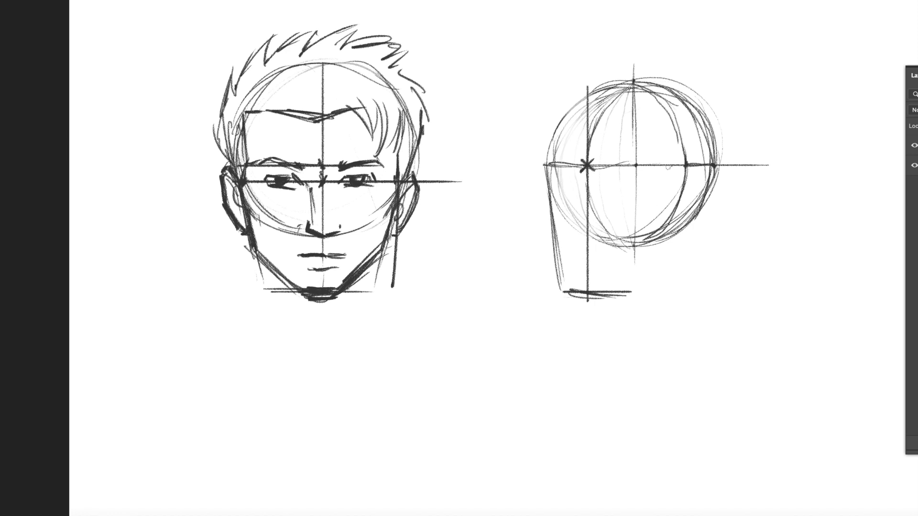
left_click_drag(685, 165, 683, 297)
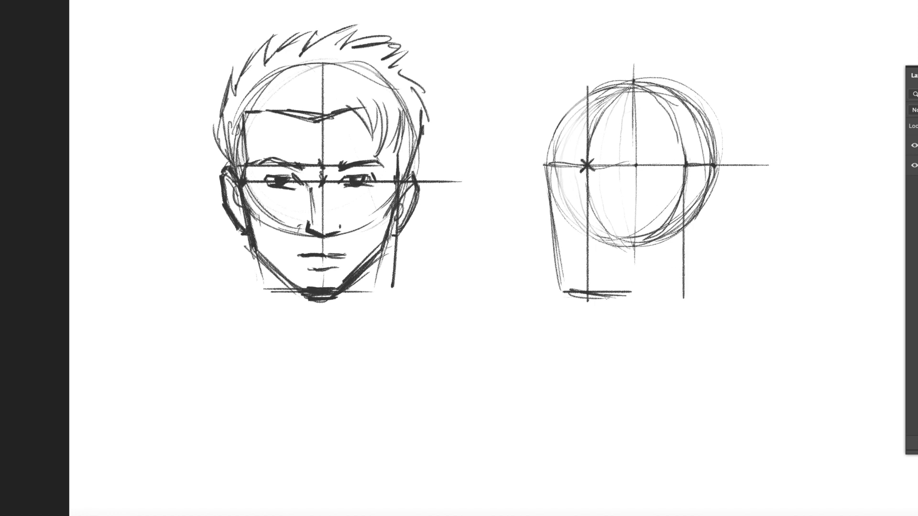
left_click_drag(564, 293, 689, 294)
left_click_drag(683, 176, 675, 263)
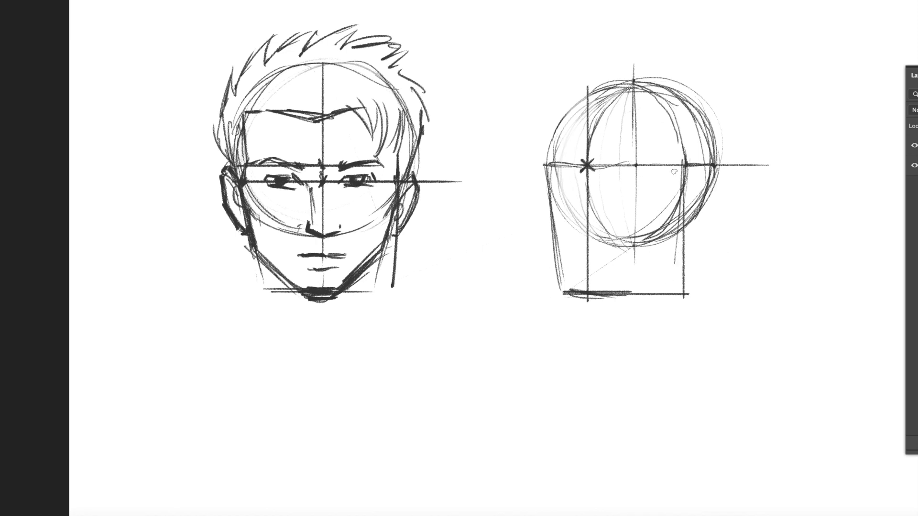
left_click_drag(684, 189, 682, 274)
Step: Draw the near edge of the turned face's front plane, slanting from the brow line to the chin line
left_click_drag(650, 127, 638, 254)
left_click_drag(659, 156, 634, 291)
left_click_drag(656, 159, 634, 279)
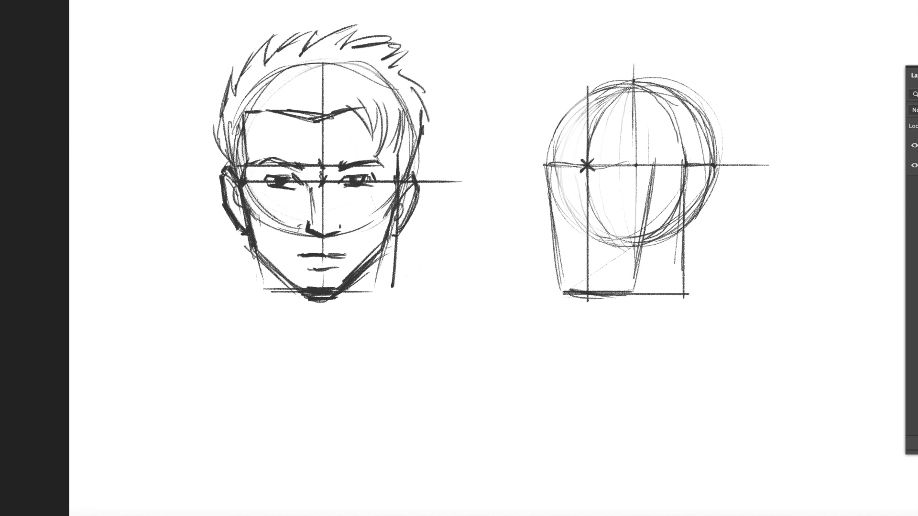
Step: Darken the far and near edges of the turned face's front plane and round out the chin beneath it
left_click_drag(546, 168, 564, 287)
left_click_drag(550, 202, 567, 285)
left_click_drag(548, 165, 565, 295)
left_click_drag(554, 226, 568, 286)
left_click_drag(542, 179, 573, 300)
left_click_drag(581, 301, 640, 301)
left_click_drag(648, 185, 630, 293)
Step: Draw the turned head's jawline diagonally from the chin up to the side vertical, undoing the overlong guide line
mouse_move(682, 167)
left_mouse_down()
mouse_move(682, 249)
mouse_move(626, 302)
left_mouse_up()
left_click_drag(683, 247, 625, 304)
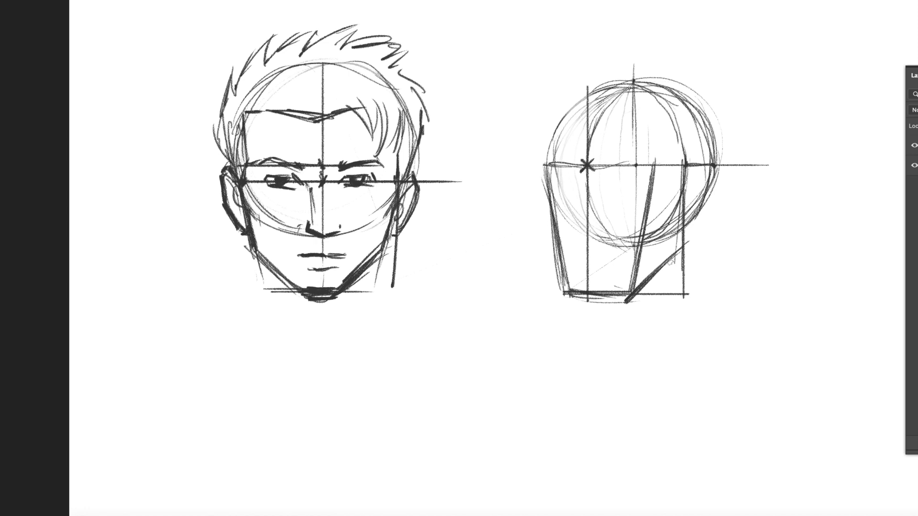
left_click_drag(660, 266, 615, 301)
left_click_drag(699, 238, 654, 275)
left_click_drag(770, 182, 536, 370)
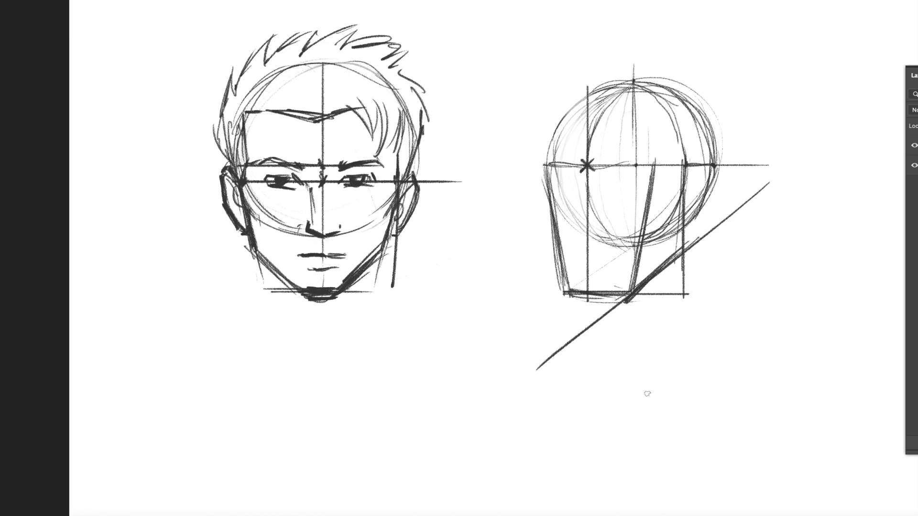
key("ctrl+z")
Step: Erase the surplus side and chin construction lines outside the turned head's diagonal jaw
key("e")
mouse_move(685, 276)
left_mouse_down()
mouse_move(668, 299)
mouse_move(649, 296)
left_mouse_up()
mouse_move(687, 290)
left_mouse_down()
mouse_move(680, 271)
mouse_move(691, 252)
left_mouse_up()
mouse_move(700, 242)
left_mouse_down()
mouse_move(667, 272)
mouse_move(687, 305)
left_mouse_up()
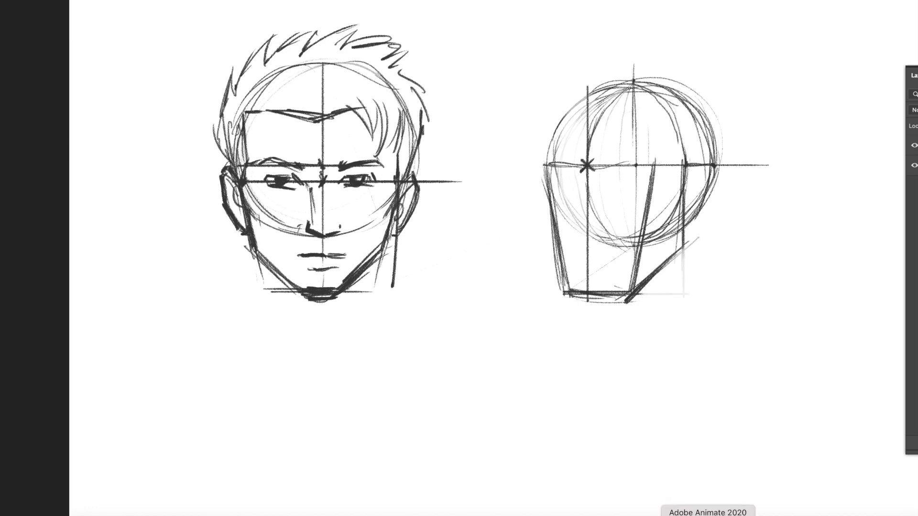
Step: Draw a horizontal eye line below the turned head's brow line and mark the nose and mouth levels on its centre line
left_click_drag(684, 160, 684, 212)
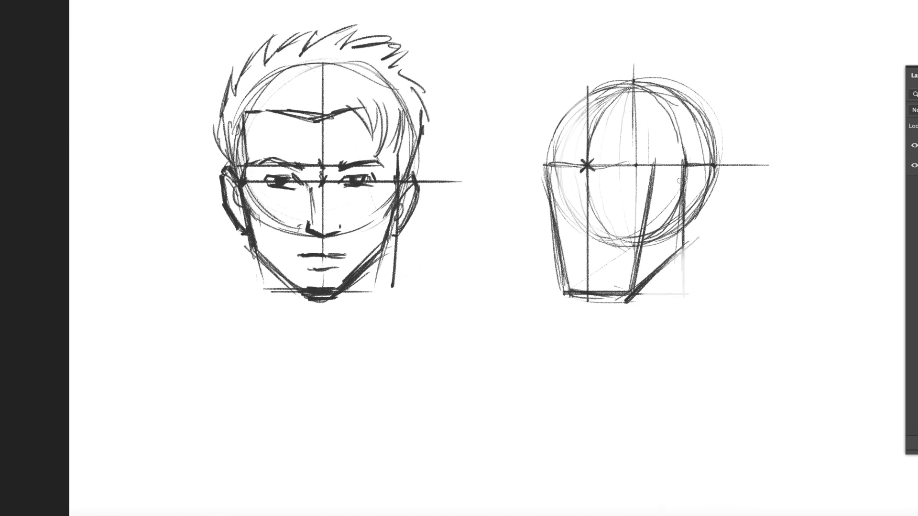
left_click_drag(678, 167, 639, 167)
left_click_drag(542, 186, 728, 187)
key("ctrl+z")
left_click_drag(546, 190, 781, 190)
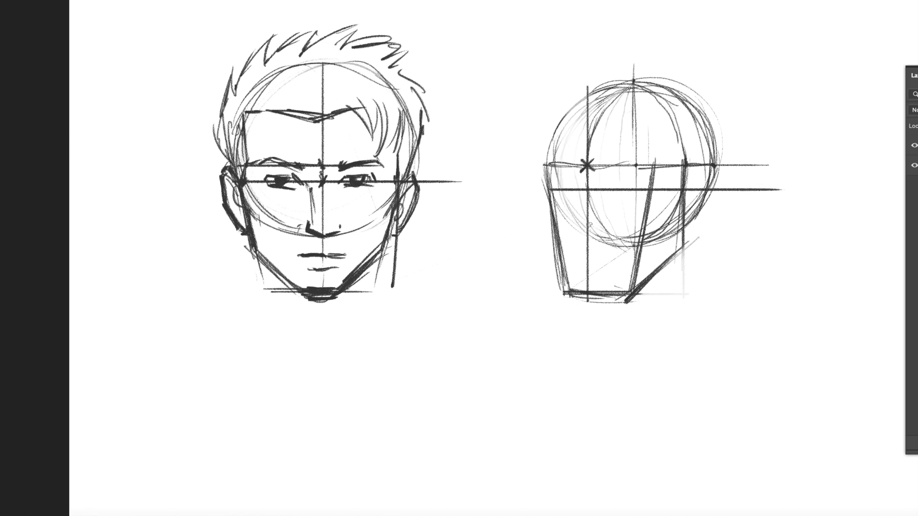
left_click_drag(583, 239, 591, 239)
left_click_drag(583, 257, 593, 257)
Step: Sketch the ear with its inner folds behind the turned head's side vertical, between the brow and nose levels
mouse_move(685, 179)
left_mouse_down()
mouse_move(699, 166)
mouse_move(707, 182)
left_mouse_up()
mouse_move(709, 185)
left_mouse_down()
mouse_move(690, 227)
mouse_move(702, 164)
mouse_move(712, 194)
left_mouse_up()
left_click_drag(687, 226, 700, 212)
left_click_drag(702, 169, 687, 227)
left_click_drag(684, 191, 683, 223)
mouse_move(711, 196)
left_mouse_down()
mouse_move(695, 227)
mouse_move(690, 202)
left_mouse_up()
mouse_move(702, 175)
left_mouse_down()
mouse_move(694, 183)
mouse_move(706, 188)
left_mouse_up()
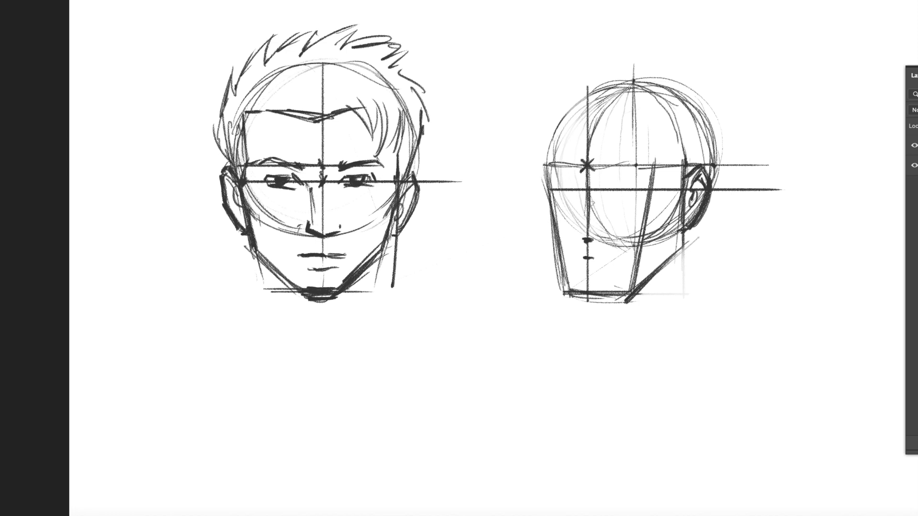
Step: Sketch a separate three-quarter nose study beside the turned head, with a rounded tip, an oval nostril and bridge planes tapering upward
scroll(758, 236, "right", 5)
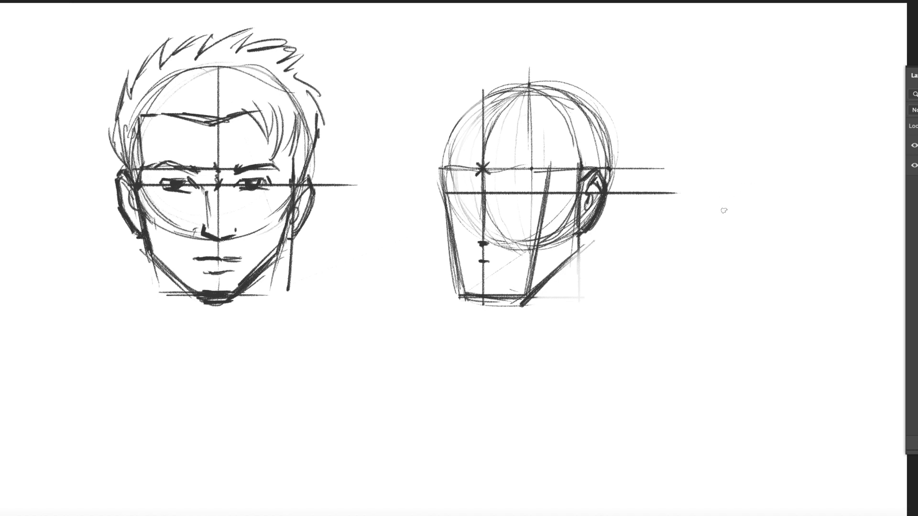
mouse_move(713, 210)
left_mouse_down()
mouse_move(726, 192)
mouse_move(750, 217)
mouse_move(722, 226)
mouse_move(754, 188)
mouse_move(758, 216)
left_mouse_up()
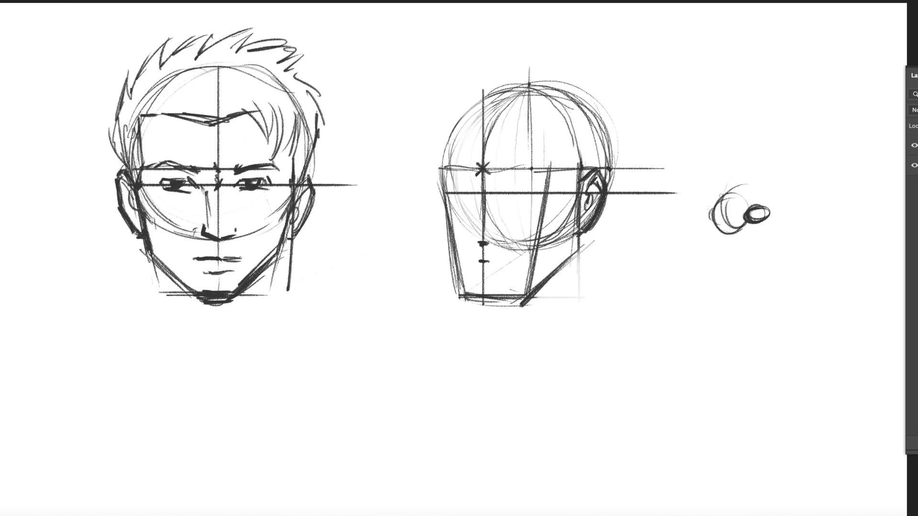
mouse_move(762, 113)
left_mouse_down()
mouse_move(752, 139)
mouse_move(761, 146)
mouse_move(765, 202)
mouse_move(763, 115)
mouse_move(748, 158)
mouse_move(764, 126)
mouse_move(763, 184)
left_mouse_up()
left_click_drag(704, 222, 746, 160)
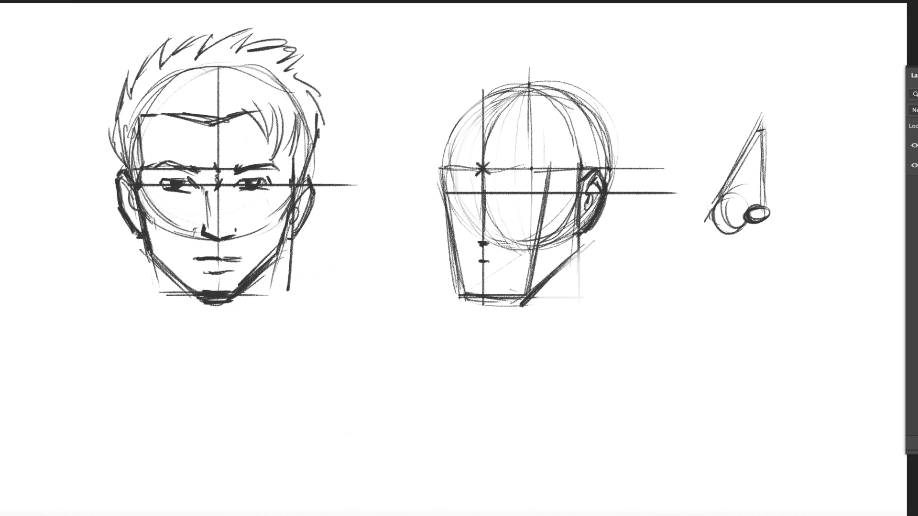
left_click_drag(761, 133, 750, 173)
left_click_drag(763, 120, 770, 115)
mouse_move(761, 139)
left_mouse_down()
mouse_move(728, 209)
mouse_move(744, 172)
mouse_move(730, 203)
mouse_move(716, 209)
mouse_move(730, 219)
left_mouse_up()
mouse_move(722, 205)
left_mouse_down()
mouse_move(718, 231)
mouse_move(714, 219)
mouse_move(725, 233)
mouse_move(767, 223)
mouse_move(773, 205)
mouse_move(745, 296)
mouse_move(771, 221)
left_mouse_up()
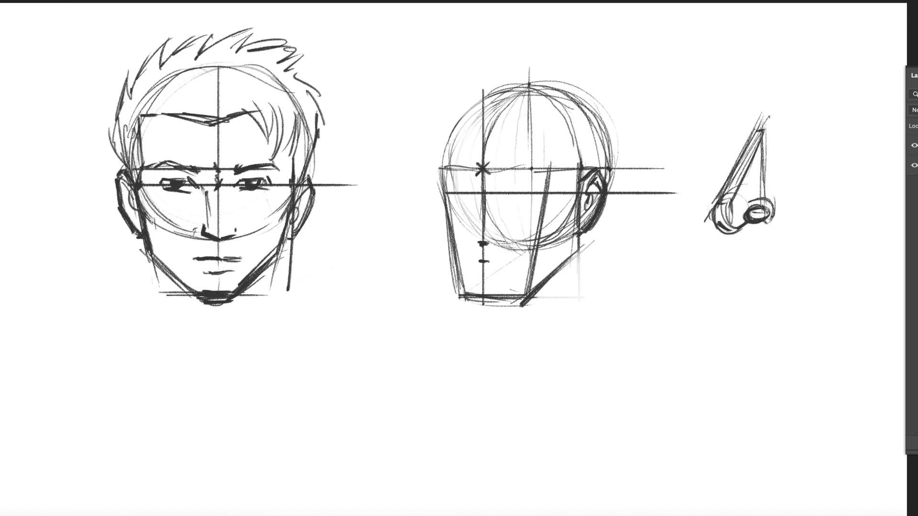
Step: Draw the turned head's nose as a narrow wedge from the eye line to the nose level, undoing a surplus stroke along the nose study
left_click_drag(484, 194, 473, 244)
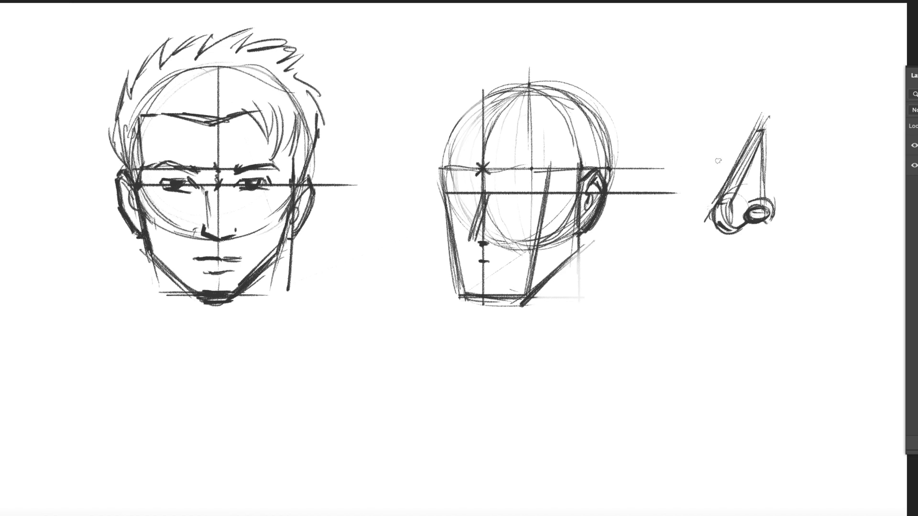
mouse_move(763, 56)
left_mouse_down()
mouse_move(752, 189)
mouse_move(766, 61)
mouse_move(764, 203)
left_mouse_up()
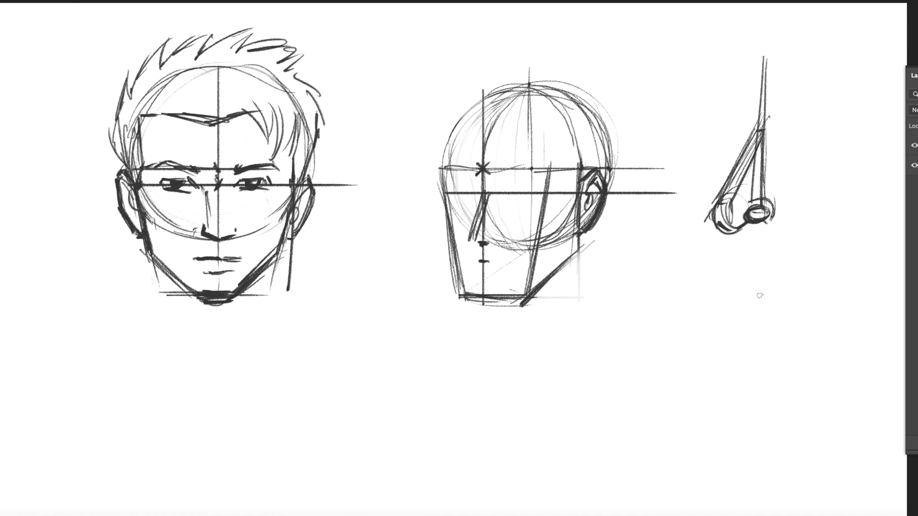
key("ctrl+z")
left_click_drag(472, 235, 488, 243)
mouse_move(490, 196)
left_mouse_down()
mouse_move(486, 241)
mouse_move(496, 238)
left_mouse_up()
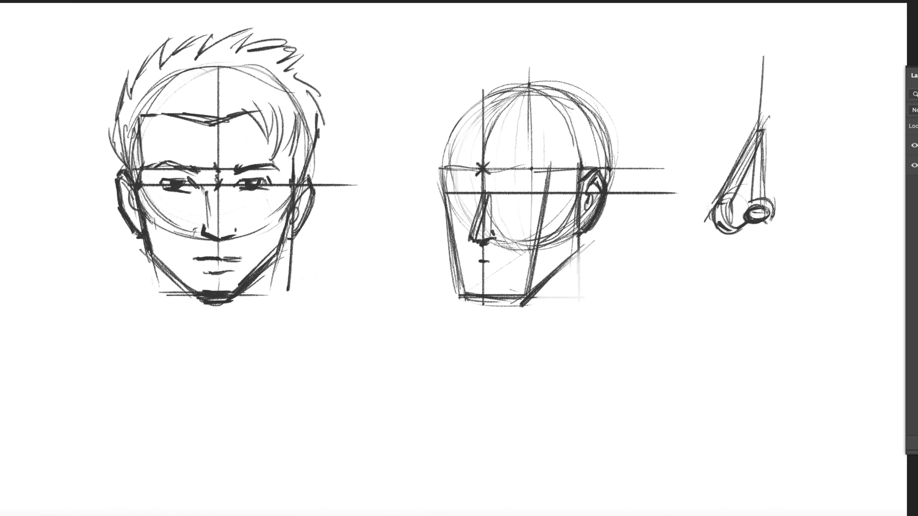
mouse_move(491, 196)
left_mouse_down()
mouse_move(478, 239)
mouse_move(487, 241)
left_mouse_up()
Step: Rough in the turned head's eyebrows, eyes and mouth, and add short neck lines below the ear and chin
mouse_move(485, 195)
left_mouse_down()
mouse_move(474, 235)
mouse_move(506, 261)
left_mouse_up()
mouse_move(444, 170)
left_mouse_down()
mouse_move(480, 176)
mouse_move(536, 167)
mouse_move(531, 189)
mouse_move(514, 191)
left_mouse_up()
mouse_move(452, 188)
left_mouse_down()
mouse_move(473, 189)
mouse_move(465, 197)
left_mouse_up()
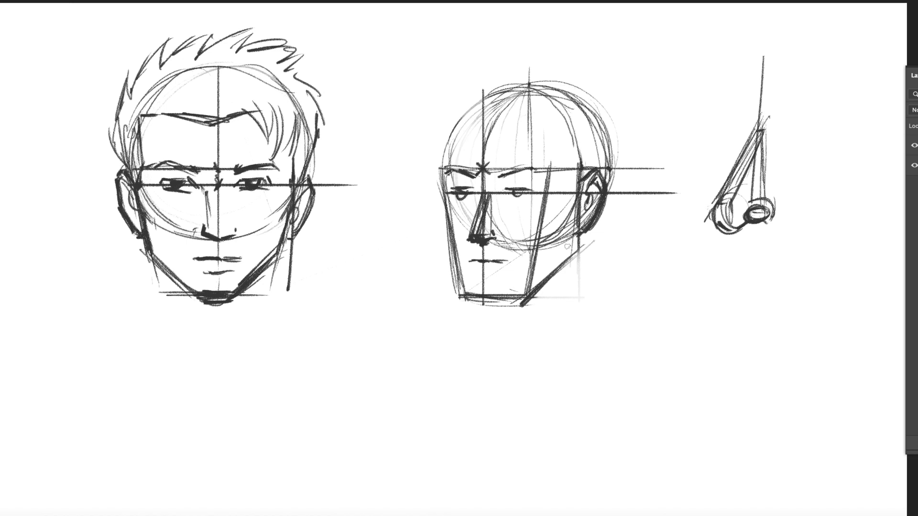
mouse_move(585, 235)
left_mouse_down()
mouse_move(584, 283)
mouse_move(589, 273)
mouse_move(595, 288)
left_mouse_up()
left_click_drag(485, 300, 490, 316)
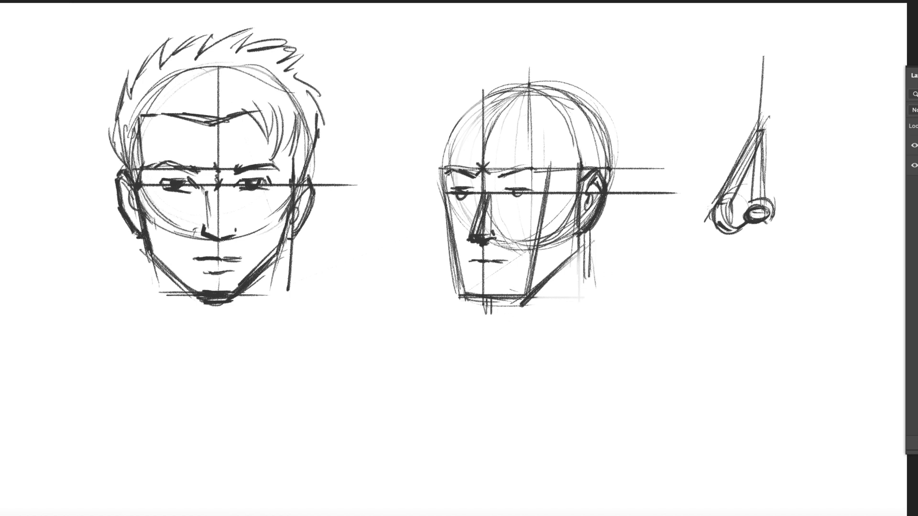
Step: Fade the construction sketch to 30% opacity and ink the turned head's far face contour and ear on a new layer
key("3")
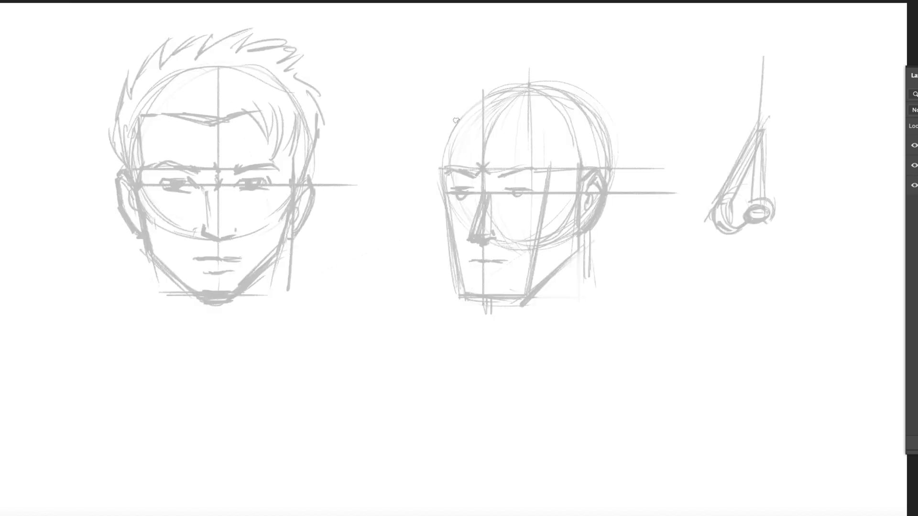
mouse_move(457, 115)
left_mouse_down()
mouse_move(443, 180)
mouse_move(442, 171)
mouse_move(452, 248)
left_mouse_up()
mouse_move(450, 196)
left_mouse_down()
mouse_move(483, 299)
mouse_move(514, 302)
mouse_move(576, 241)
mouse_move(598, 167)
mouse_move(596, 178)
left_mouse_up()
mouse_move(593, 194)
left_mouse_down()
mouse_move(585, 213)
mouse_move(597, 231)
left_mouse_up()
Step: Ink the turned head's eyebrows and eyes with bold strokes along the brow and eye guides
mouse_move(445, 176)
left_mouse_down()
mouse_move(533, 168)
mouse_move(539, 178)
left_mouse_up()
left_click_drag(452, 190, 537, 192)
left_click_drag(512, 191, 522, 196)
left_click_drag(458, 192, 521, 192)
Step: Ink the turned head's nose with its nostril and wing, and the mouth beneath it
left_click_drag(457, 191, 469, 235)
mouse_move(469, 234)
left_mouse_down()
mouse_move(494, 237)
mouse_move(469, 236)
left_mouse_up()
left_click_drag(490, 225, 482, 238)
left_click_drag(489, 197, 480, 229)
mouse_move(467, 255)
left_mouse_down()
mouse_move(514, 258)
mouse_move(495, 265)
left_mouse_up()
Step: Ink the turned head's jaw and forehead contours, and add neck lines with hatching under the jaw
mouse_move(579, 190)
left_mouse_down()
mouse_move(534, 243)
mouse_move(506, 241)
left_mouse_up()
left_click_drag(457, 115, 442, 162)
left_click_drag(581, 232, 597, 295)
left_click_drag(486, 304, 495, 334)
left_click_drag(555, 275, 539, 311)
left_click_drag(594, 285, 601, 304)
left_click_drag(531, 287, 557, 280)
left_click_drag(533, 315, 526, 335)
Step: Draw the turned head's fringe strands across the forehead and toward the ear
mouse_move(471, 98)
left_mouse_down()
mouse_move(451, 125)
mouse_move(508, 158)
left_mouse_up()
left_click_drag(521, 117, 526, 158)
mouse_move(537, 127)
left_mouse_down()
mouse_move(542, 177)
mouse_move(581, 165)
left_mouse_up()
Step: Draw a spiky hair outline over the turned head's crown and down to the nape, and touch up the nose
left_click_drag(447, 112, 430, 132)
left_click_drag(451, 56, 453, 98)
mouse_move(475, 72)
left_mouse_down()
mouse_move(457, 103)
mouse_move(493, 69)
left_mouse_up()
left_click_drag(483, 89, 545, 58)
left_click_drag(545, 67, 573, 71)
left_click_drag(555, 83, 614, 92)
left_click_drag(604, 100, 632, 168)
left_click_drag(627, 169, 587, 273)
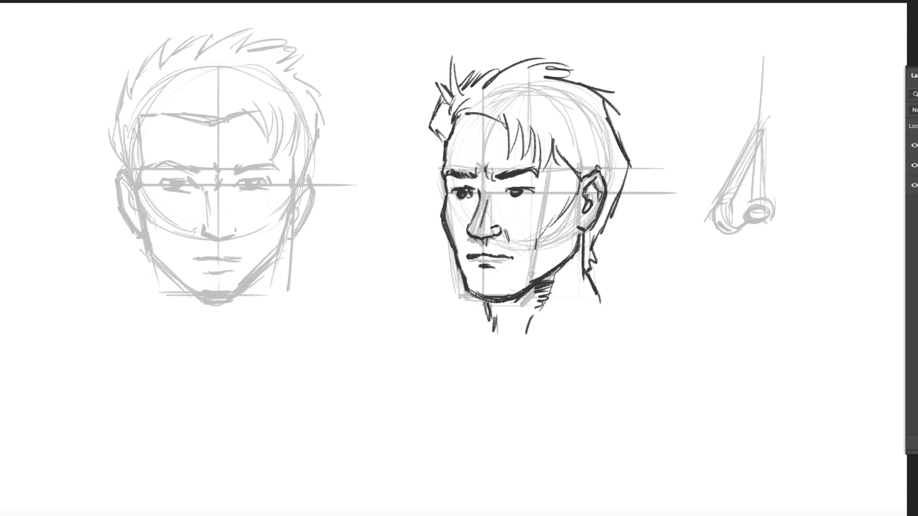
mouse_move(480, 200)
left_mouse_down()
mouse_move(468, 235)
mouse_move(501, 234)
left_mouse_up()
Step: Hide the inked line layer and restore the construction sketch to 100% opacity
left_click(913, 147)
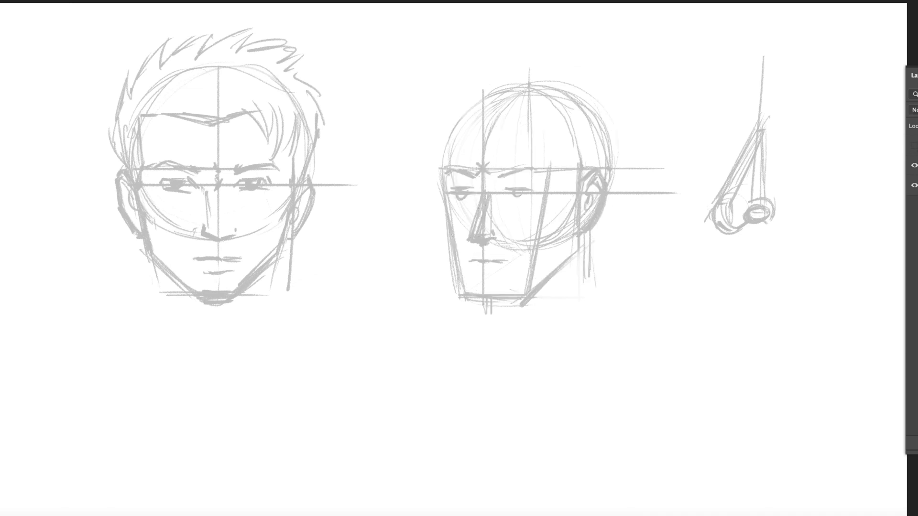
key("0")
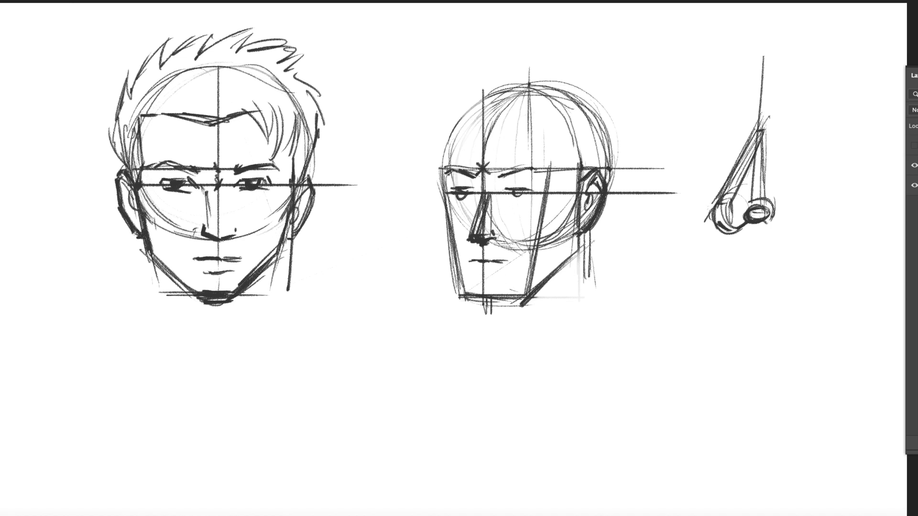
Step: Draw a construction circle with centre cross lines below the front-view head, and a brow line curving downward across it
left_click_drag(494, 244, 539, 109)
left_click_drag(394, 324, 409, 318)
mouse_move(325, 251)
left_mouse_down()
mouse_move(522, 261)
mouse_move(408, 337)
mouse_move(327, 270)
mouse_move(341, 251)
left_mouse_up()
mouse_move(363, 222)
left_mouse_down()
mouse_move(479, 207)
mouse_move(500, 253)
mouse_move(487, 257)
mouse_move(450, 342)
left_mouse_up()
mouse_move(320, 276)
left_mouse_down()
mouse_move(534, 275)
mouse_move(479, 234)
left_mouse_up()
left_click_drag(410, 183, 410, 376)
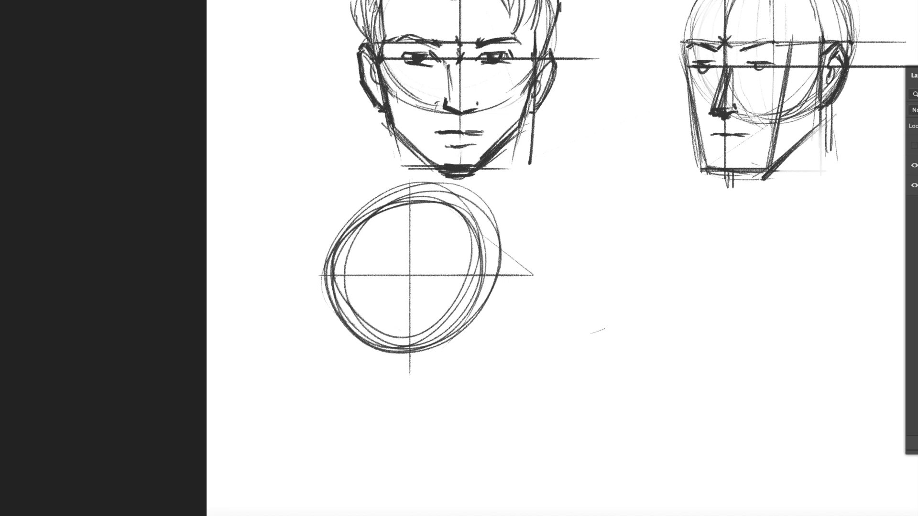
left_click_drag(316, 276, 354, 276)
mouse_move(330, 286)
left_mouse_down()
mouse_move(372, 311)
mouse_move(427, 312)
mouse_move(461, 300)
mouse_move(393, 311)
mouse_move(349, 294)
mouse_move(413, 312)
mouse_move(491, 278)
left_mouse_up()
Step: Strengthen the new circle's outline and erase the surplus loops outside it
mouse_move(367, 203)
left_mouse_down()
mouse_move(337, 234)
mouse_move(326, 271)
left_mouse_up()
left_click_drag(325, 272, 372, 206)
mouse_move(335, 231)
left_mouse_down()
mouse_move(414, 200)
mouse_move(450, 215)
mouse_move(483, 282)
left_mouse_up()
mouse_move(474, 220)
left_mouse_down()
mouse_move(485, 309)
mouse_move(428, 341)
left_mouse_up()
key("e")
mouse_move(483, 204)
left_mouse_down()
mouse_move(500, 259)
mouse_move(478, 211)
mouse_move(429, 186)
mouse_move(509, 260)
mouse_move(470, 202)
mouse_move(361, 193)
left_mouse_up()
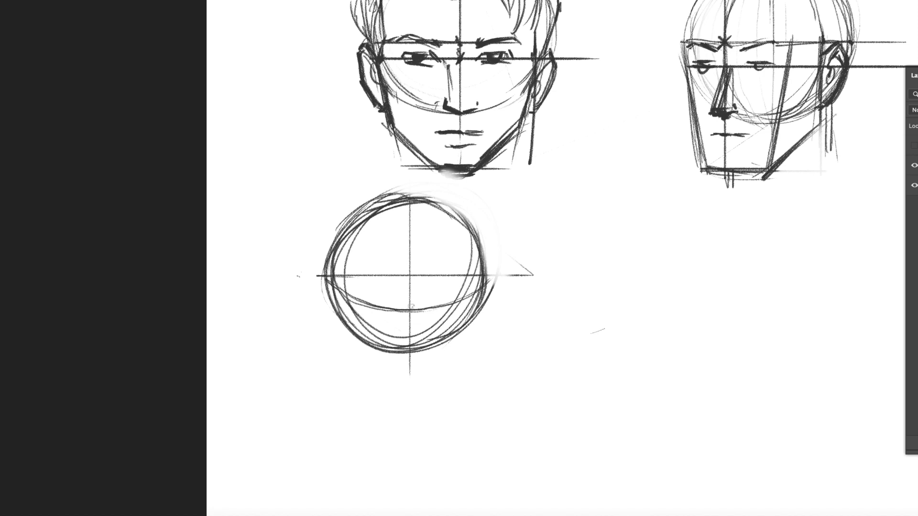
Step: Mark the brow centre with an X on the curved line and draw the face sides tapering down from the circle
mouse_move(404, 307)
left_mouse_down()
mouse_move(419, 316)
mouse_move(402, 314)
left_mouse_up()
left_click_drag(417, 305, 403, 315)
left_click_drag(328, 285, 358, 391)
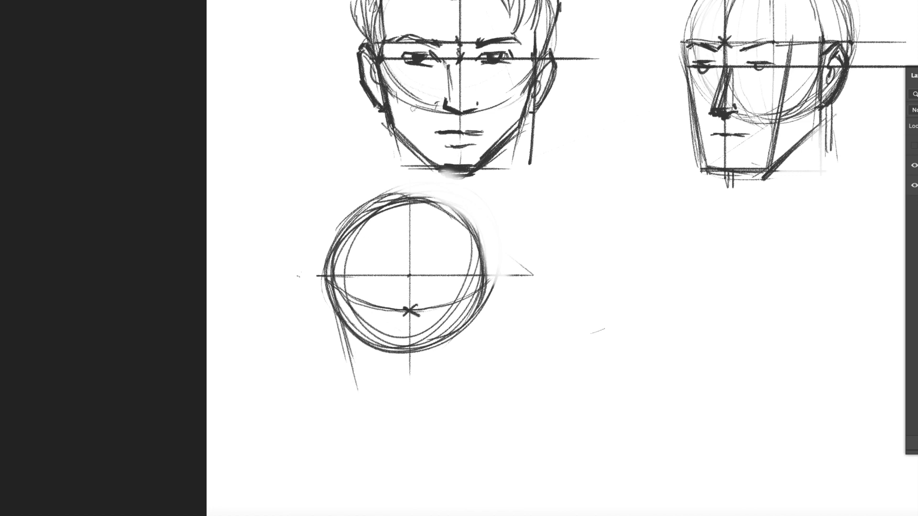
left_click_drag(481, 292, 451, 391)
left_click_drag(477, 311, 458, 381)
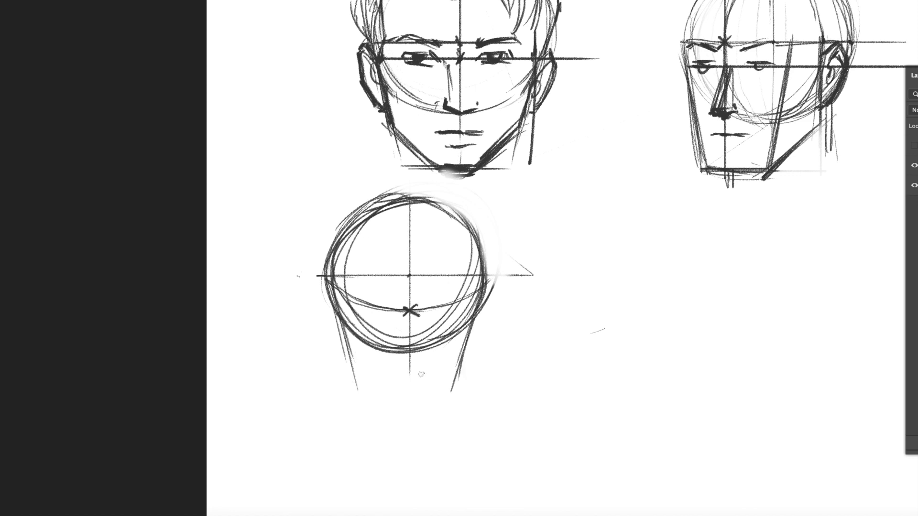
Step: Close the downward-tilted head with a flat chin line and darken the tapering face sides
mouse_move(351, 391)
left_mouse_down()
mouse_move(402, 401)
mouse_move(404, 389)
mouse_move(462, 393)
left_mouse_up()
mouse_move(329, 284)
left_mouse_down()
mouse_move(351, 371)
mouse_move(368, 389)
mouse_move(444, 394)
mouse_move(360, 388)
left_mouse_up()
mouse_move(348, 342)
left_mouse_down()
mouse_move(365, 392)
mouse_move(430, 401)
left_mouse_up()
left_click_drag(459, 372, 448, 397)
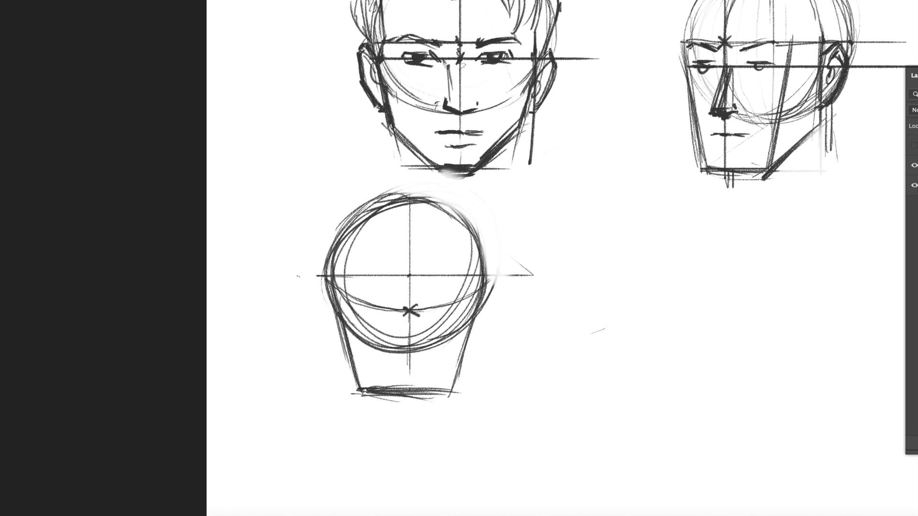
Step: Mark the front-view head's brow centre and mid-nose level, and darken the tilted head's centre line down to its brow mark
left_click_drag(457, 82, 463, 82)
left_click_drag(411, 312, 409, 312)
left_click_drag(410, 214, 411, 309)
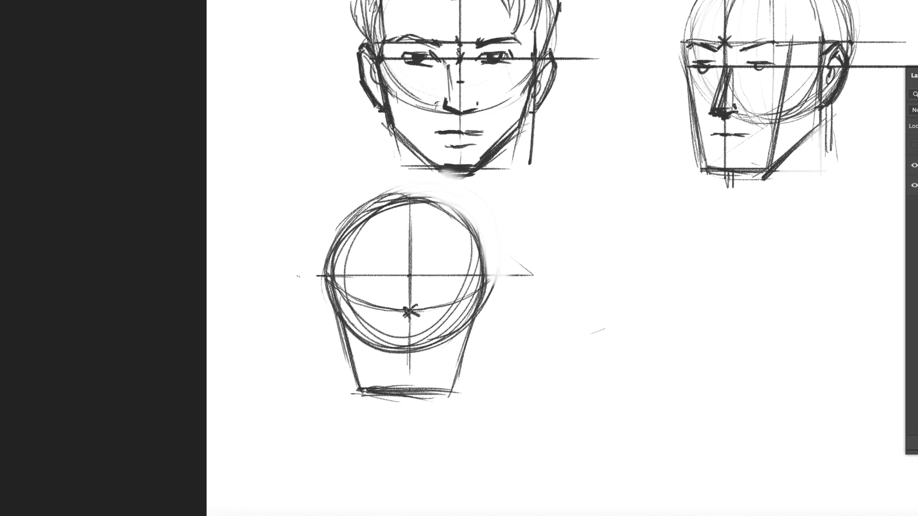
mouse_move(467, 36)
left_mouse_down()
mouse_move(454, 48)
mouse_move(464, 47)
left_mouse_up()
Step: Draw downward-curving eye, nose and mouth guides across the tilted head and mark the feature levels on its centre line
mouse_move(342, 310)
left_mouse_down()
mouse_move(404, 333)
mouse_move(447, 331)
mouse_move(473, 316)
mouse_move(426, 333)
left_mouse_up()
mouse_move(474, 308)
left_mouse_down()
mouse_move(384, 330)
mouse_move(341, 311)
mouse_move(381, 328)
mouse_move(437, 327)
mouse_move(471, 313)
left_mouse_up()
mouse_move(371, 326)
left_mouse_down()
mouse_move(420, 330)
mouse_move(416, 354)
mouse_move(403, 355)
mouse_move(414, 355)
left_mouse_up()
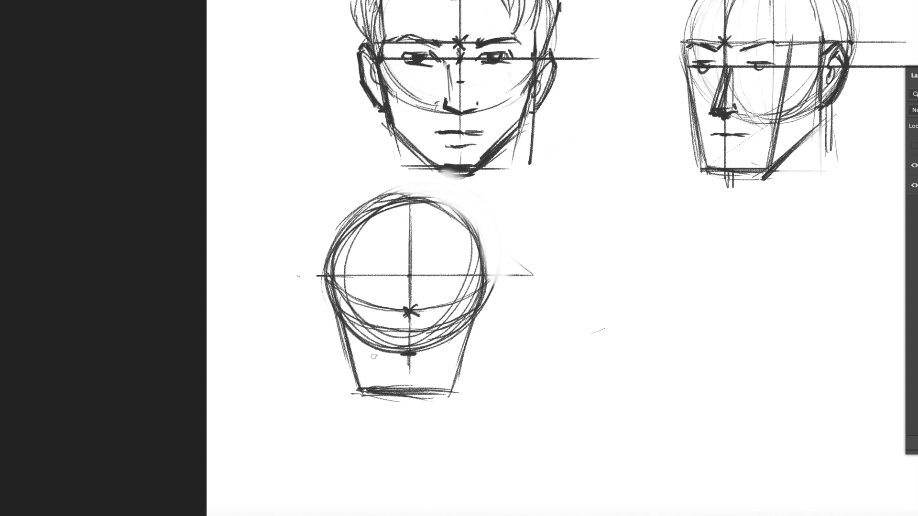
mouse_move(351, 348)
left_mouse_down()
mouse_move(395, 366)
mouse_move(459, 352)
mouse_move(435, 366)
mouse_move(367, 362)
mouse_move(398, 379)
mouse_move(432, 375)
mouse_move(423, 379)
mouse_move(411, 369)
mouse_move(457, 350)
mouse_move(378, 366)
left_mouse_up()
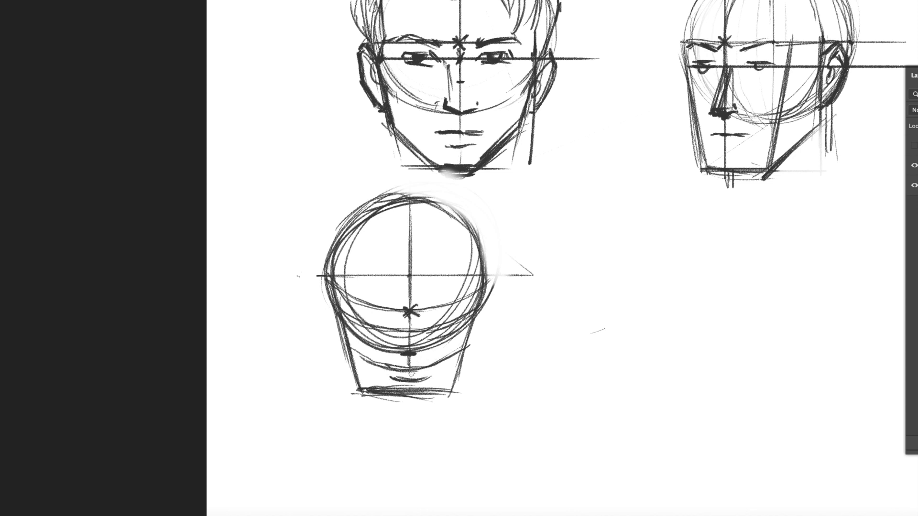
mouse_move(397, 378)
left_mouse_down()
mouse_move(428, 376)
mouse_move(419, 378)
left_mouse_up()
Step: Sketch the tilted head's ears on both sides, from the circle's horizontal line down to the lower guide curves
left_click_drag(317, 276, 337, 332)
left_click_drag(326, 307, 334, 327)
left_click_drag(471, 335, 482, 333)
mouse_move(497, 276)
left_mouse_down()
mouse_move(491, 301)
mouse_move(498, 281)
left_mouse_up()
left_click_drag(320, 286, 334, 330)
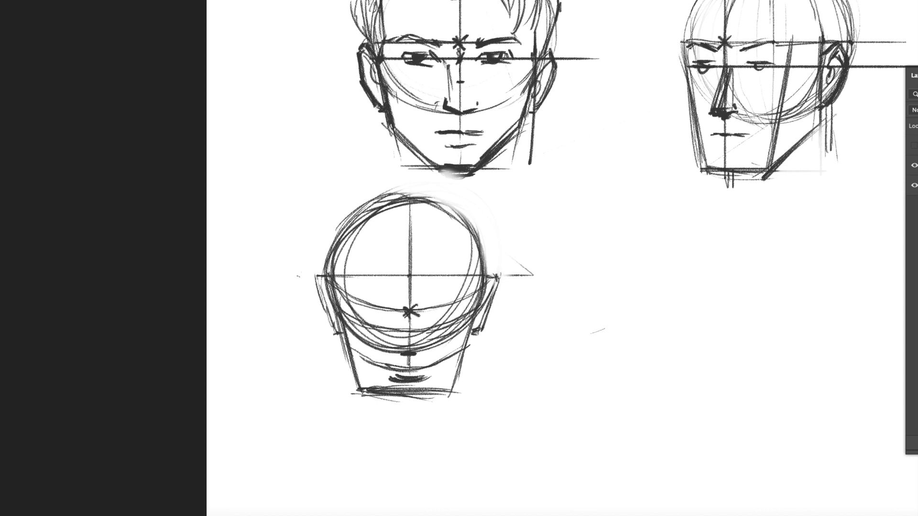
Step: Fade the construction sketch to 40% opacity and ink the tilted head's eyebrows and nose base on a new layer
key("4")
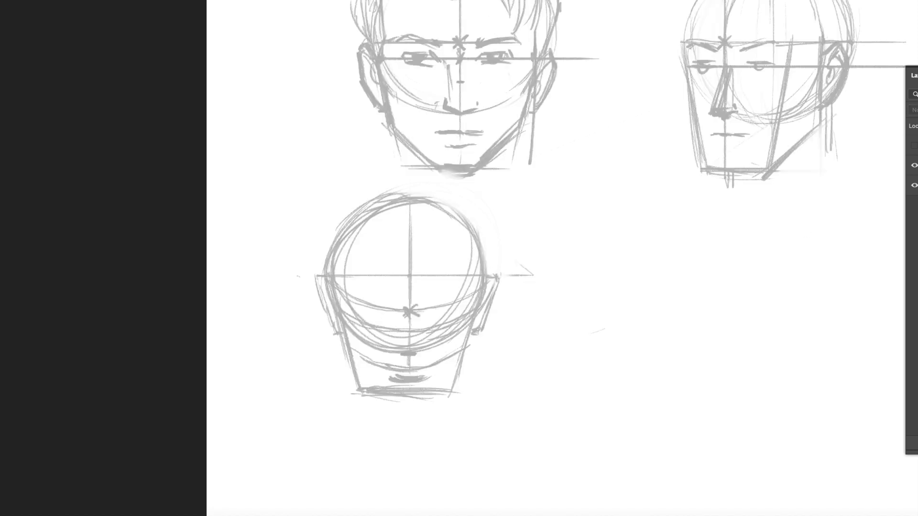
left_click(917, 443)
mouse_move(349, 298)
left_mouse_down()
mouse_move(387, 310)
mouse_move(351, 300)
mouse_move(421, 311)
mouse_move(429, 302)
mouse_move(437, 312)
mouse_move(465, 295)
mouse_move(398, 319)
mouse_move(403, 356)
mouse_move(414, 362)
mouse_move(401, 369)
mouse_move(415, 362)
mouse_move(411, 345)
mouse_move(414, 368)
left_mouse_up()
mouse_move(394, 354)
left_mouse_down()
mouse_move(407, 371)
mouse_move(424, 356)
mouse_move(412, 368)
mouse_move(390, 352)
mouse_move(407, 369)
mouse_move(426, 354)
mouse_move(415, 365)
left_mouse_up()
Step: Sketch a small downward-pointing triangular nose study with curved nostril wings beside the tilted head
mouse_move(581, 310)
left_mouse_down()
mouse_move(618, 362)
mouse_move(637, 324)
left_mouse_up()
mouse_move(642, 318)
left_mouse_down()
mouse_move(612, 356)
mouse_move(619, 354)
left_mouse_up()
mouse_move(591, 318)
left_mouse_down()
mouse_move(644, 317)
mouse_move(612, 355)
left_mouse_up()
mouse_move(581, 318)
left_mouse_down()
mouse_move(610, 350)
mouse_move(641, 328)
left_mouse_up()
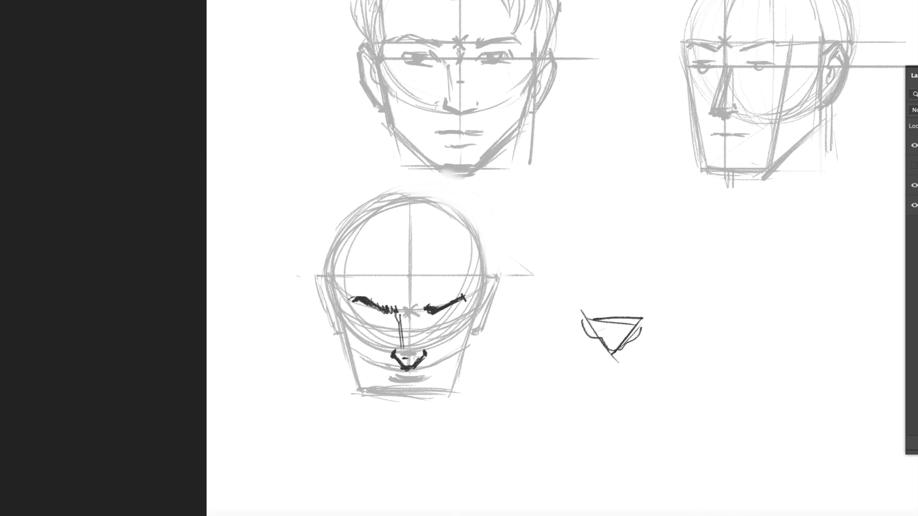
Step: Finish the tilted head's nose bridge and ink its curved mouth and lowered eyes
left_click_drag(420, 317, 412, 350)
mouse_move(393, 371)
left_mouse_down()
mouse_move(386, 376)
mouse_move(435, 369)
mouse_move(412, 380)
mouse_move(385, 371)
left_mouse_up()
mouse_move(427, 378)
left_mouse_down()
mouse_move(436, 366)
mouse_move(414, 377)
mouse_move(384, 372)
left_mouse_up()
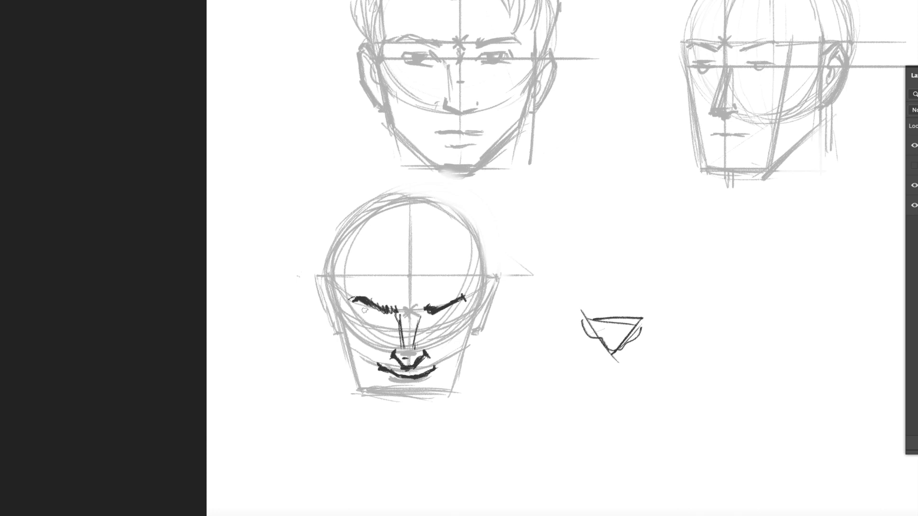
left_click_drag(357, 306, 363, 318)
mouse_move(364, 316)
left_mouse_down()
mouse_move(390, 319)
mouse_move(383, 325)
mouse_move(460, 317)
mouse_move(428, 324)
mouse_move(437, 307)
mouse_move(358, 297)
left_mouse_up()
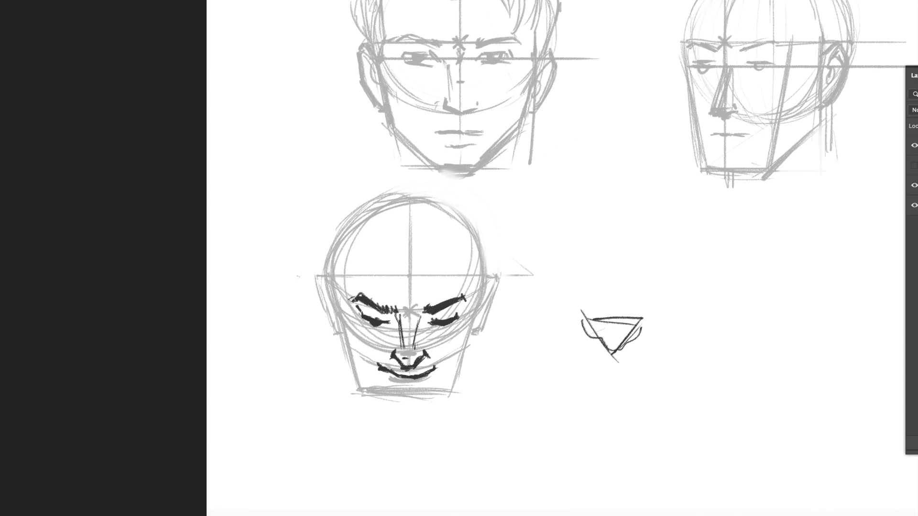
Step: Ink the tilted head's face outline from the temples along the cheeks and jaw to a rounded chin
left_click_drag(329, 253, 348, 332)
left_click_drag(336, 285, 355, 354)
mouse_move(343, 320)
left_mouse_down()
mouse_move(362, 371)
mouse_move(396, 394)
left_mouse_up()
mouse_move(353, 360)
left_mouse_down()
mouse_move(395, 398)
mouse_move(428, 397)
mouse_move(461, 357)
mouse_move(476, 305)
mouse_move(461, 352)
left_mouse_up()
left_click_drag(475, 311, 438, 388)
left_click_drag(466, 351, 437, 385)
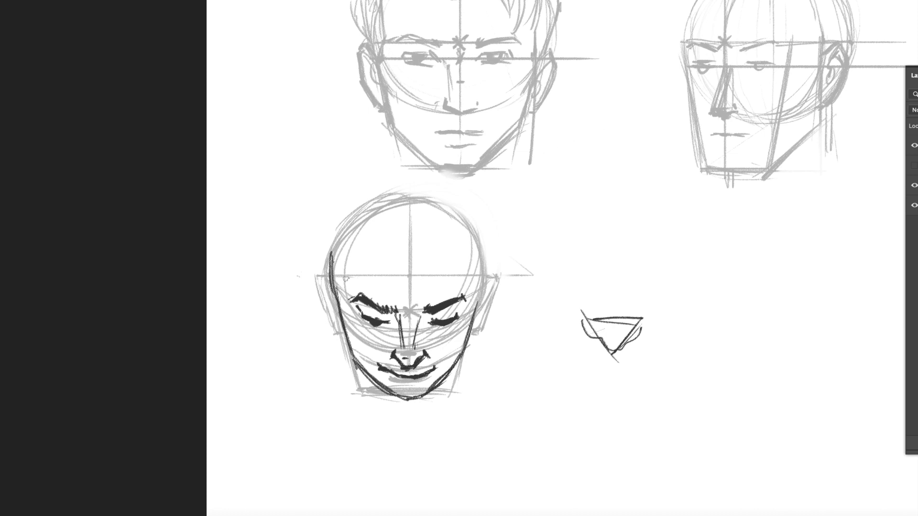
Step: Ink the tilted head's ears and draw its short hair around the crown with a fringe over the forehead
mouse_move(333, 286)
left_mouse_down()
mouse_move(315, 277)
mouse_move(341, 330)
mouse_move(331, 320)
left_mouse_up()
mouse_move(483, 287)
left_mouse_down()
mouse_move(497, 276)
mouse_move(478, 329)
mouse_move(479, 309)
left_mouse_up()
mouse_move(329, 274)
left_mouse_down()
mouse_move(319, 228)
mouse_move(335, 211)
left_mouse_up()
mouse_move(346, 204)
left_mouse_down()
mouse_move(385, 172)
mouse_move(395, 176)
mouse_move(385, 188)
mouse_move(469, 192)
mouse_move(447, 187)
mouse_move(493, 248)
left_mouse_up()
left_click_drag(350, 249, 335, 276)
mouse_move(356, 229)
left_mouse_down()
mouse_move(411, 299)
mouse_move(478, 266)
mouse_move(497, 235)
mouse_move(459, 187)
mouse_move(398, 174)
mouse_move(336, 222)
left_mouse_up()
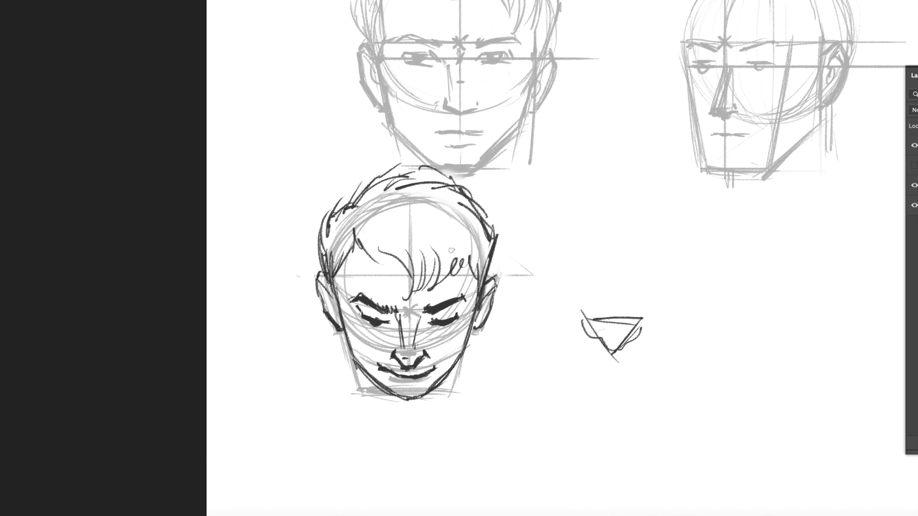
left_click_drag(594, 231, 451, 260)
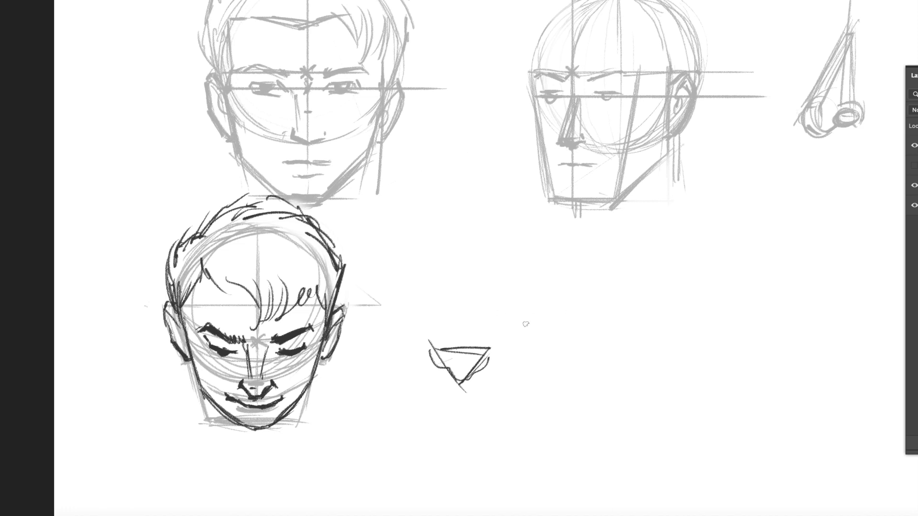
mouse_move(594, 362)
left_mouse_down()
mouse_move(531, 302)
mouse_move(634, 326)
mouse_move(558, 258)
mouse_move(572, 377)
mouse_move(610, 249)
mouse_move(577, 369)
mouse_move(594, 236)
mouse_move(563, 368)
mouse_move(627, 248)
mouse_move(605, 371)
left_mouse_up()
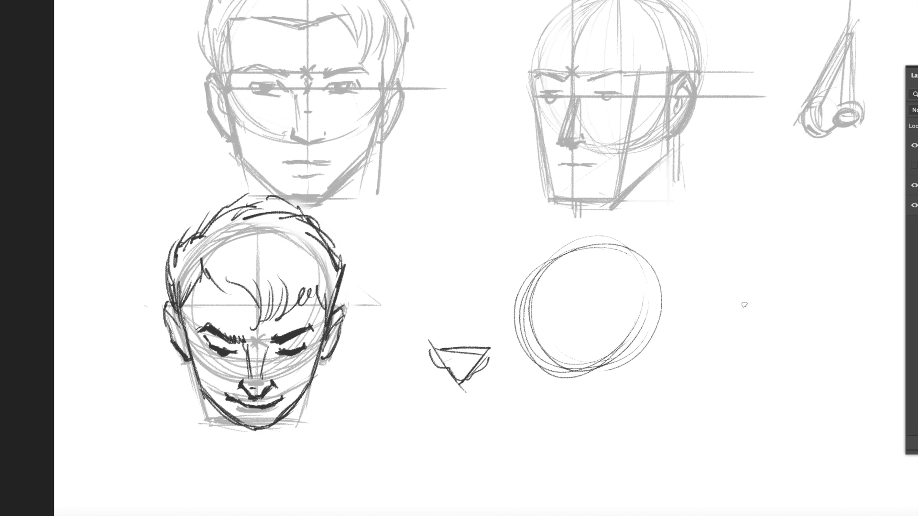
key("super+z")
key("super+z")
key("super+z")
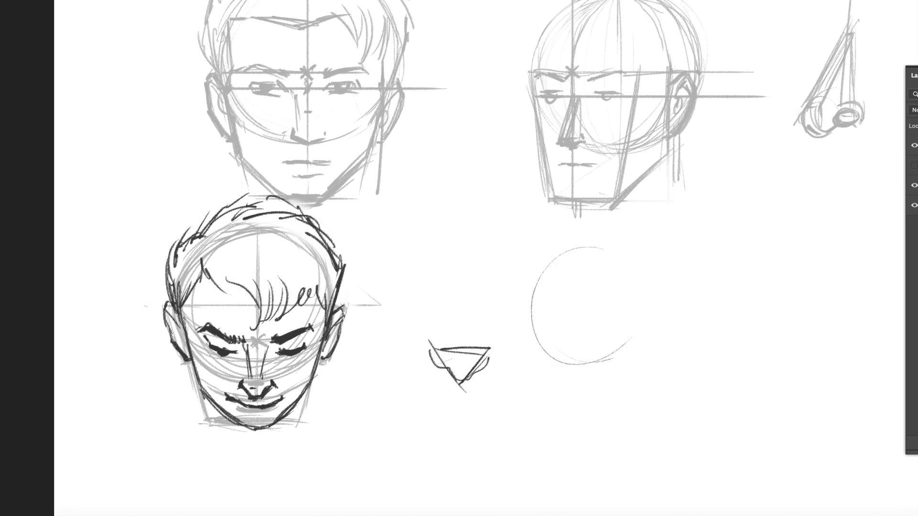
key("super+z")
key("Delete")
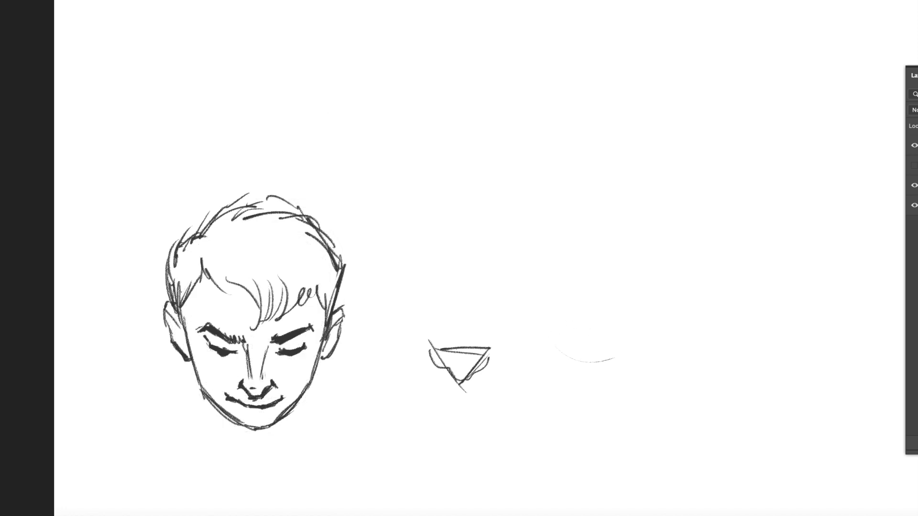
left_click(914, 168)
left_click(914, 168)
key("ctrl+z")
Step: Draw a construction circle with vertical and horizontal centre lines below the turned head
mouse_move(591, 396)
left_mouse_down()
mouse_move(570, 377)
mouse_move(572, 345)
mouse_move(545, 333)
mouse_move(576, 383)
mouse_move(685, 389)
mouse_move(717, 275)
mouse_move(550, 306)
left_mouse_up()
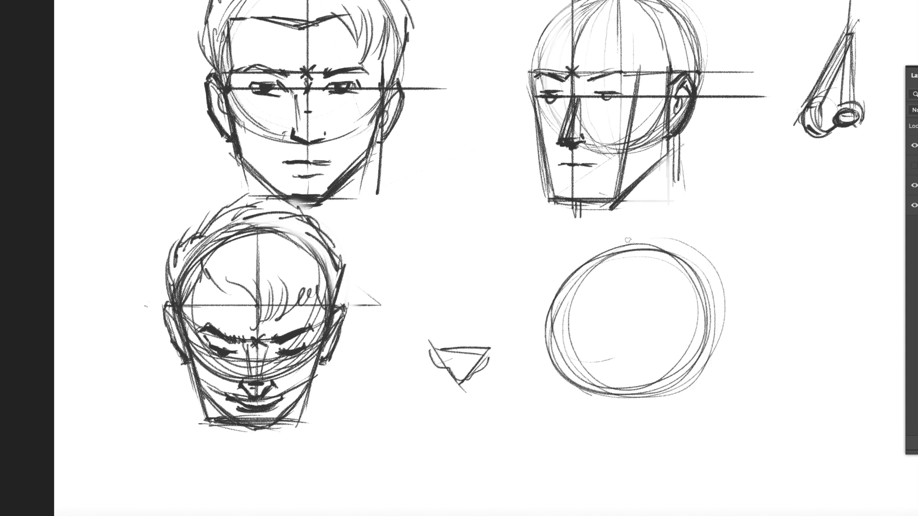
left_click_drag(674, 267, 700, 364)
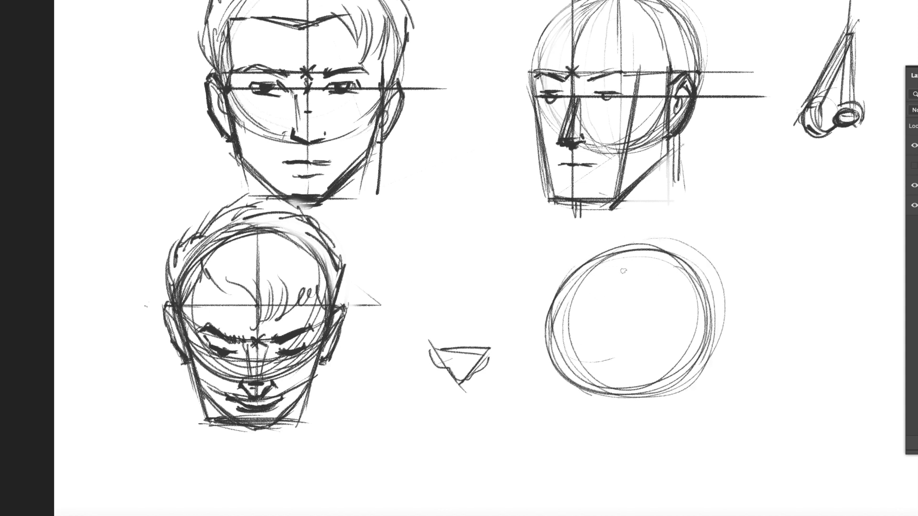
left_click_drag(629, 251, 628, 382)
left_click_drag(543, 325, 734, 325)
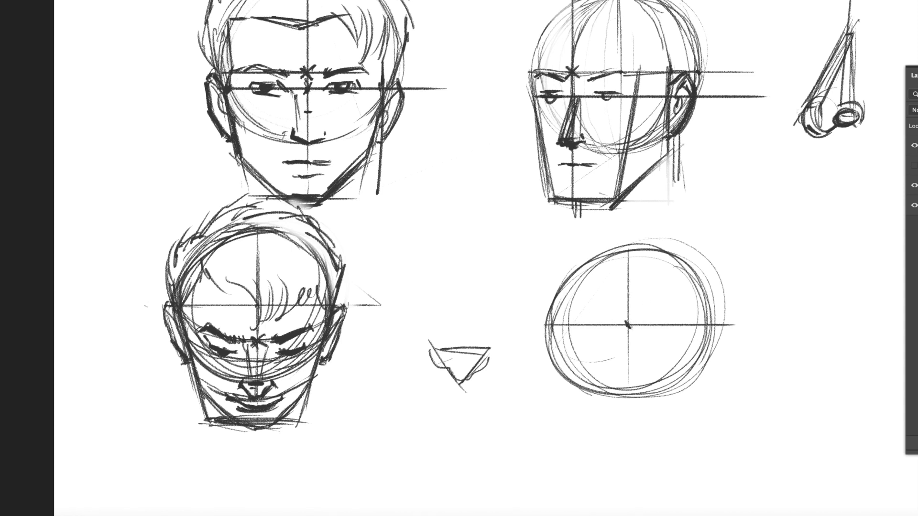
Step: Sketch a curved brow line with a centre cross, tapering jaw sides and a flat base on the circle below the turned head
mouse_move(543, 326)
left_mouse_down()
mouse_move(609, 293)
mouse_move(680, 301)
mouse_move(710, 329)
mouse_move(664, 293)
mouse_move(619, 302)
left_mouse_up()
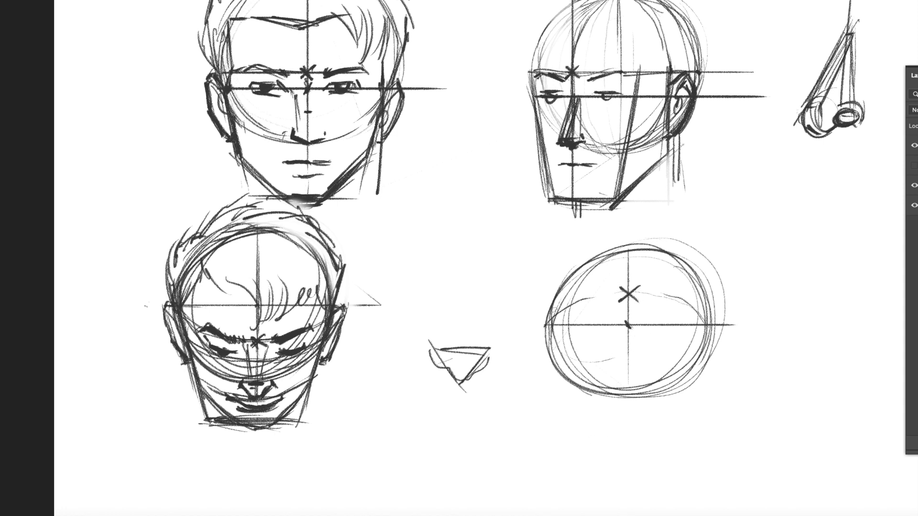
left_click_drag(552, 335, 577, 435)
left_click_drag(545, 311, 575, 436)
left_click_drag(549, 321, 579, 450)
left_click_drag(701, 356, 677, 435)
left_click_drag(712, 313, 683, 448)
mouse_move(554, 341)
left_mouse_down()
mouse_move(590, 453)
mouse_move(650, 437)
left_mouse_up()
left_click_drag(591, 436, 683, 443)
Step: Draw the curved lower contour of the head's ball and reinforce the tapering jaw sides and base line
mouse_move(548, 294)
left_mouse_down()
mouse_move(557, 359)
mouse_move(593, 393)
mouse_move(641, 404)
mouse_move(696, 370)
mouse_move(569, 380)
mouse_move(682, 390)
left_mouse_up()
mouse_move(571, 393)
left_mouse_down()
mouse_move(695, 370)
mouse_move(687, 369)
mouse_move(704, 343)
left_mouse_up()
left_click_drag(598, 412, 698, 358)
left_click_drag(550, 346, 608, 406)
mouse_move(558, 371)
left_mouse_down()
mouse_move(579, 440)
mouse_move(593, 452)
left_mouse_up()
mouse_move(589, 439)
left_mouse_down()
mouse_move(674, 448)
mouse_move(699, 436)
left_mouse_up()
left_click_drag(697, 389, 680, 449)
left_click_drag(706, 343, 672, 443)
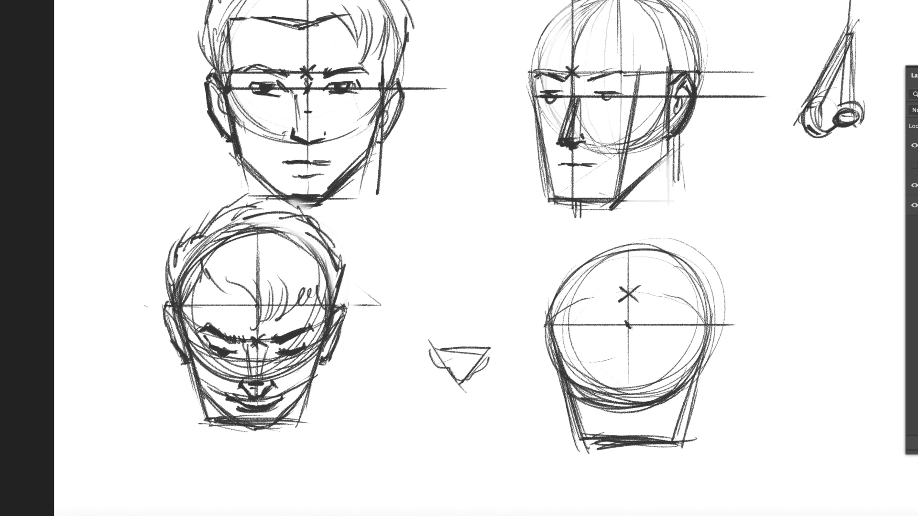
Step: Strengthen the front head's brow cross, and add a nose mark and an arched eye line to the lower circle head
mouse_move(297, 63)
left_mouse_down()
mouse_move(314, 79)
mouse_move(298, 79)
left_mouse_up()
left_click_drag(620, 351, 632, 351)
left_click_drag(578, 324, 647, 316)
mouse_move(703, 340)
left_mouse_down()
mouse_move(655, 314)
mouse_move(590, 317)
mouse_move(641, 314)
mouse_move(691, 335)
mouse_move(651, 316)
mouse_move(590, 315)
mouse_move(579, 328)
mouse_move(676, 318)
left_mouse_up()
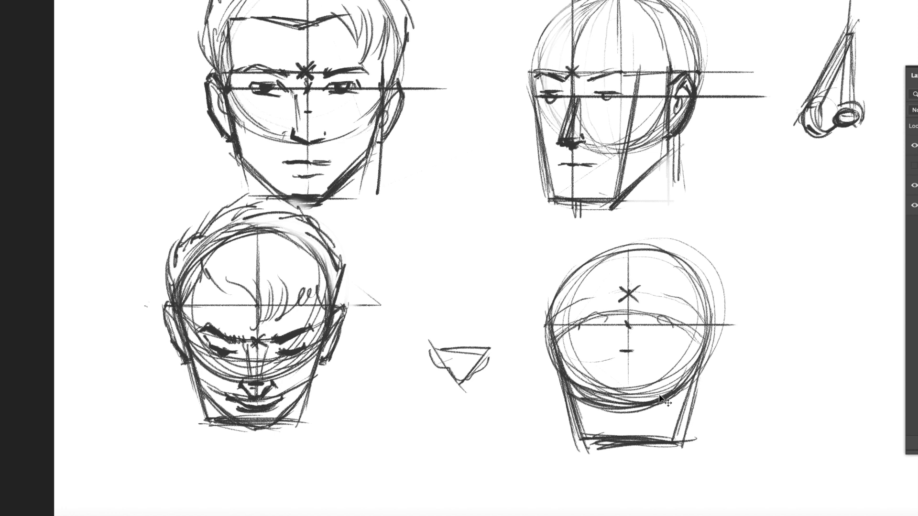
Step: Draw a straight guide line across the bottom of the circle, a nose-base mark and arched mouth and chin guides
mouse_move(574, 401)
left_mouse_down()
mouse_move(693, 395)
mouse_move(544, 390)
mouse_move(715, 389)
left_mouse_up()
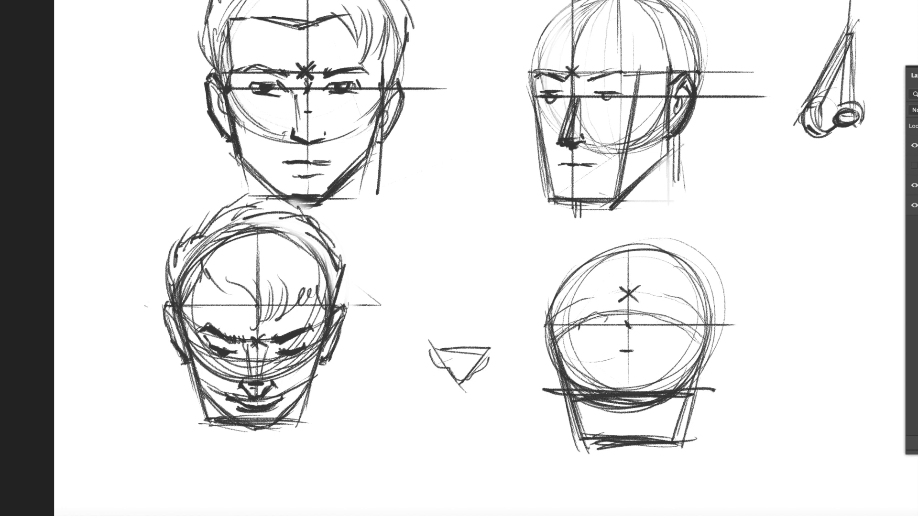
mouse_move(569, 390)
left_mouse_down()
mouse_move(671, 378)
mouse_move(624, 363)
mouse_move(560, 388)
mouse_move(688, 388)
left_mouse_up()
left_click_drag(639, 360, 622, 359)
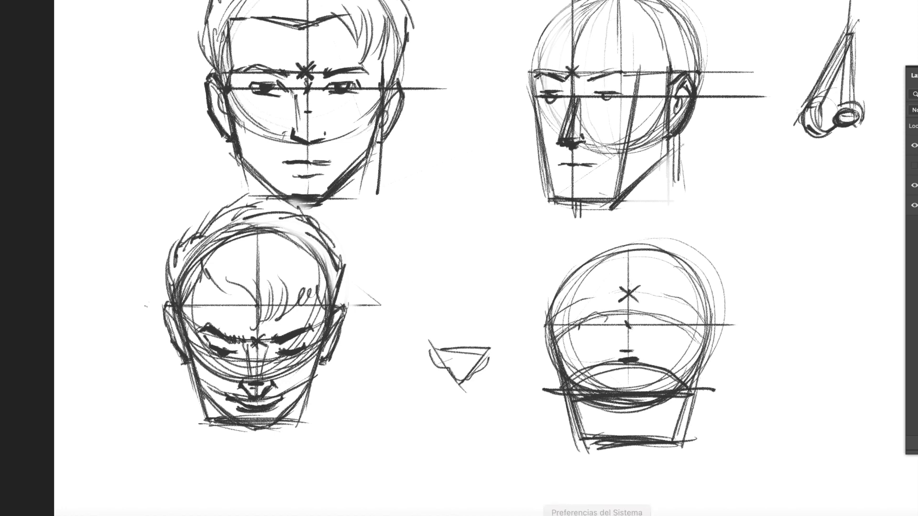
mouse_move(576, 414)
left_mouse_down()
mouse_move(647, 387)
mouse_move(674, 400)
mouse_move(616, 380)
mouse_move(576, 410)
mouse_move(663, 389)
mouse_move(687, 411)
mouse_move(603, 384)
mouse_move(673, 390)
left_mouse_up()
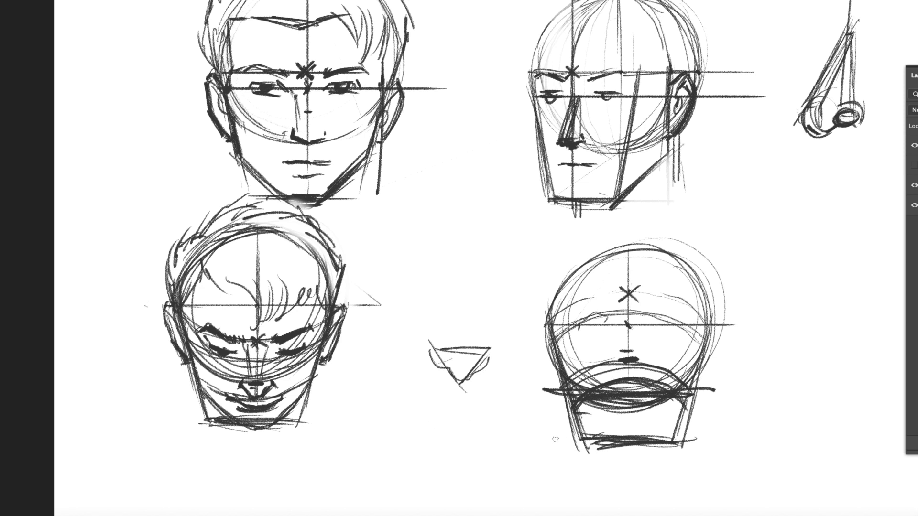
Step: Draw the straight jaw base line, an arc under the chin, both ear outlines and the face's vertical centre line
left_click_drag(552, 440, 767, 440)
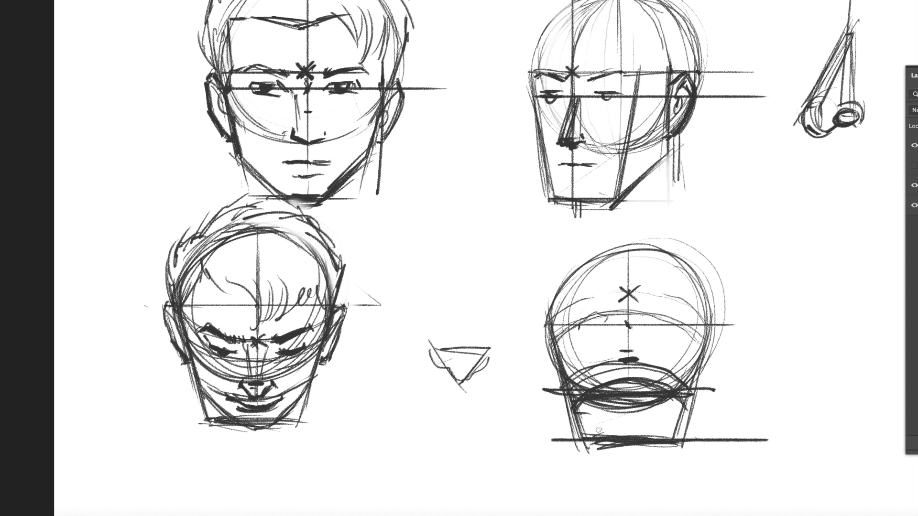
mouse_move(581, 436)
left_mouse_down()
mouse_move(651, 402)
mouse_move(678, 421)
mouse_move(643, 405)
mouse_move(579, 439)
mouse_move(636, 404)
mouse_move(688, 442)
mouse_move(593, 433)
mouse_move(576, 444)
mouse_move(662, 417)
mouse_move(675, 427)
left_mouse_up()
mouse_move(549, 331)
left_mouse_down()
mouse_move(538, 345)
mouse_move(554, 392)
left_mouse_up()
left_click_drag(714, 331, 707, 389)
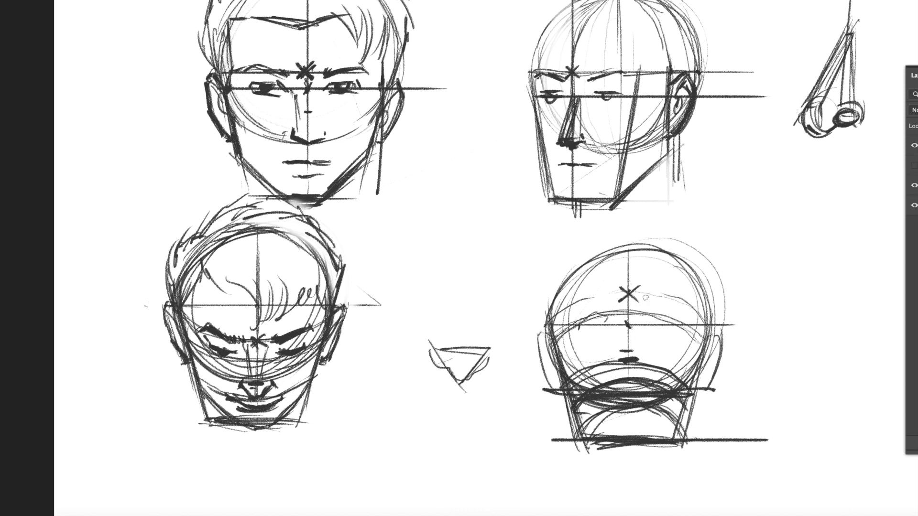
mouse_move(627, 320)
left_mouse_down()
mouse_move(624, 457)
mouse_move(632, 334)
mouse_move(630, 442)
left_mouse_up()
left_click_drag(628, 250, 627, 277)
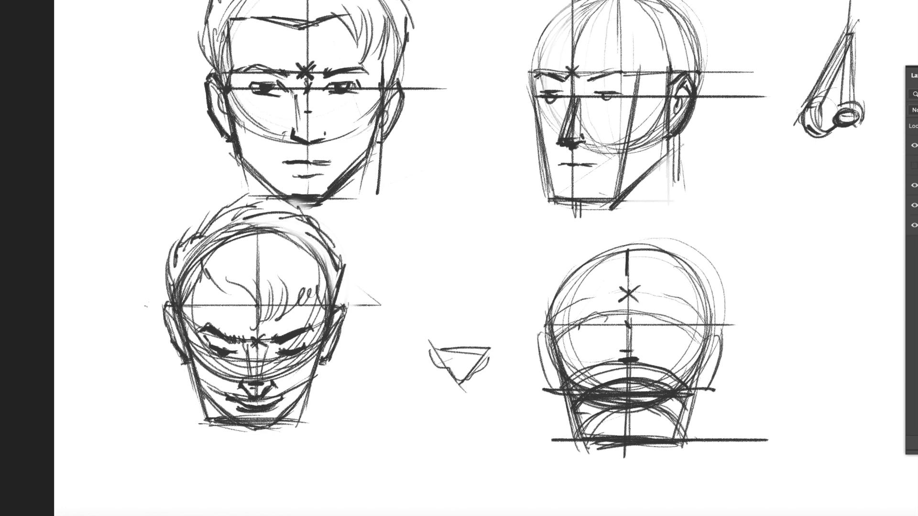
Step: Fade the sketch layer to 30% opacity and ink both eyes of the upward-looking head on its arched eye line
key("3")
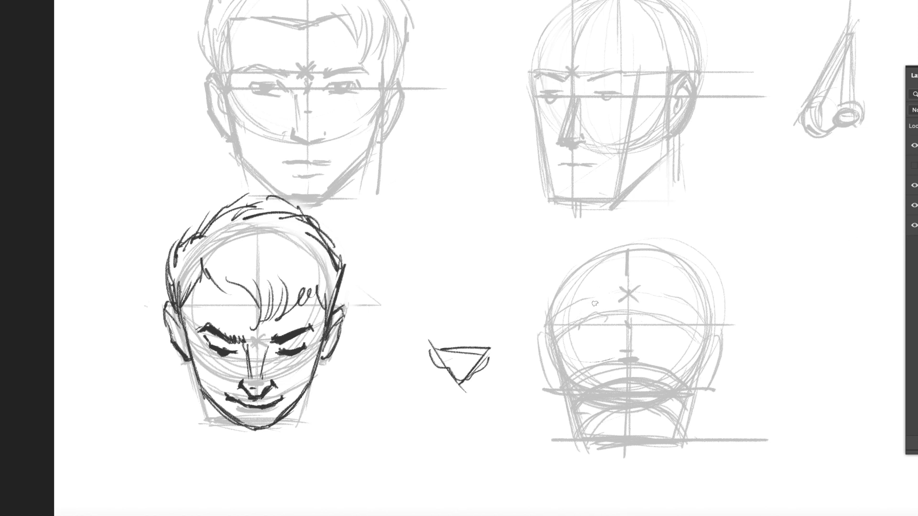
mouse_move(579, 320)
left_mouse_down()
mouse_move(662, 310)
mouse_move(675, 323)
mouse_move(669, 314)
left_mouse_up()
mouse_move(590, 315)
left_mouse_down()
mouse_move(601, 316)
mouse_move(581, 321)
mouse_move(610, 319)
left_mouse_up()
left_click_drag(646, 319, 675, 322)
left_click_drag(579, 320, 610, 316)
left_click_drag(578, 324, 586, 312)
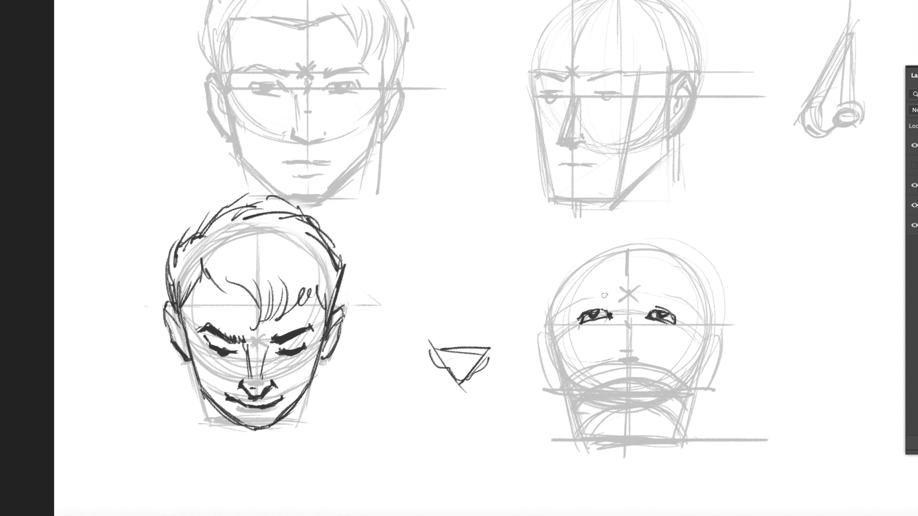
Step: Ink thick eyebrows above both eyes of the upward-looking head
left_click_drag(606, 297, 585, 299)
mouse_move(641, 295)
left_mouse_down()
mouse_move(672, 298)
mouse_move(682, 309)
mouse_move(672, 301)
left_mouse_up()
left_click_drag(601, 297, 575, 306)
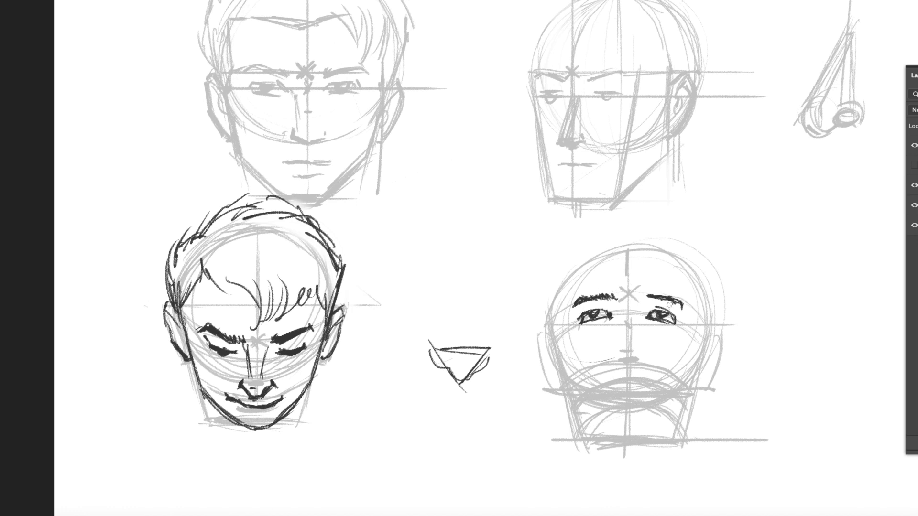
left_click_drag(612, 296, 574, 309)
left_click_drag(670, 300, 681, 308)
Step: Ink the upward-looking head's triangular nose underside with dark nostrils and rounded wings
mouse_move(623, 361)
left_mouse_down()
mouse_move(616, 361)
mouse_move(640, 359)
left_mouse_up()
mouse_move(613, 358)
left_mouse_down()
mouse_move(627, 341)
mouse_move(644, 360)
mouse_move(627, 342)
mouse_move(608, 362)
mouse_move(646, 360)
left_mouse_up()
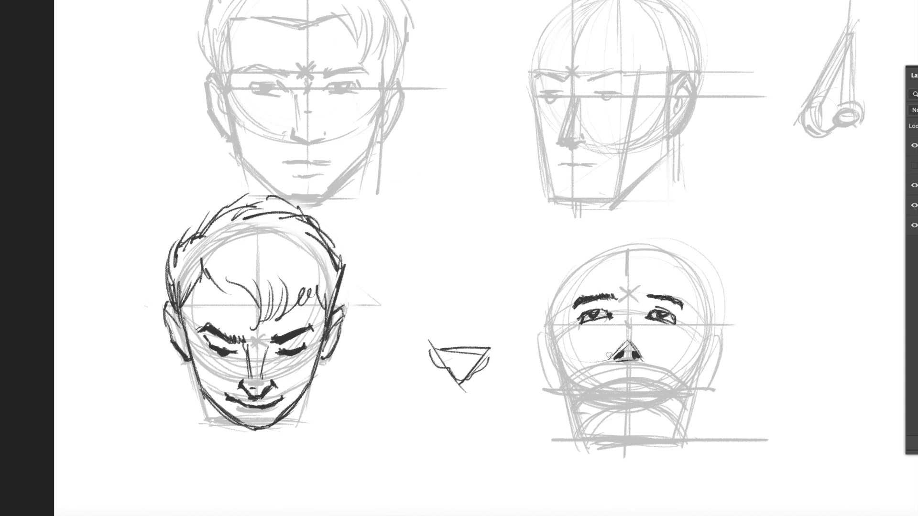
mouse_move(609, 360)
left_mouse_down()
mouse_move(623, 345)
mouse_move(648, 362)
left_mouse_up()
Step: Select the inked eyes and eyebrows with a freeform outline, move them slightly down and deselect
left_click(573, 332)
left_click(565, 300)
left_click(601, 275)
left_click(675, 275)
left_click(693, 316)
left_click(678, 343)
left_click(574, 332)
left_click_drag(607, 303, 606, 303)
left_click_drag(605, 303, 605, 304)
key("ctrl+d")
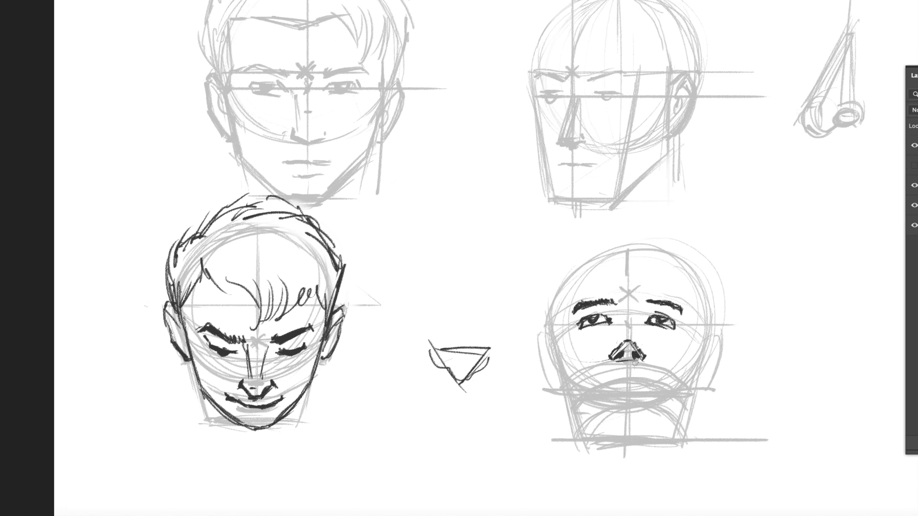
Step: Select the inked nose with a freeform outline, move it up closer to the eyes and deselect
left_click(608, 364)
left_click(606, 343)
left_click(628, 329)
left_click(651, 339)
left_click(658, 354)
double_click(647, 366)
left_click_drag(630, 353, 638, 342)
key("ctrl+d")
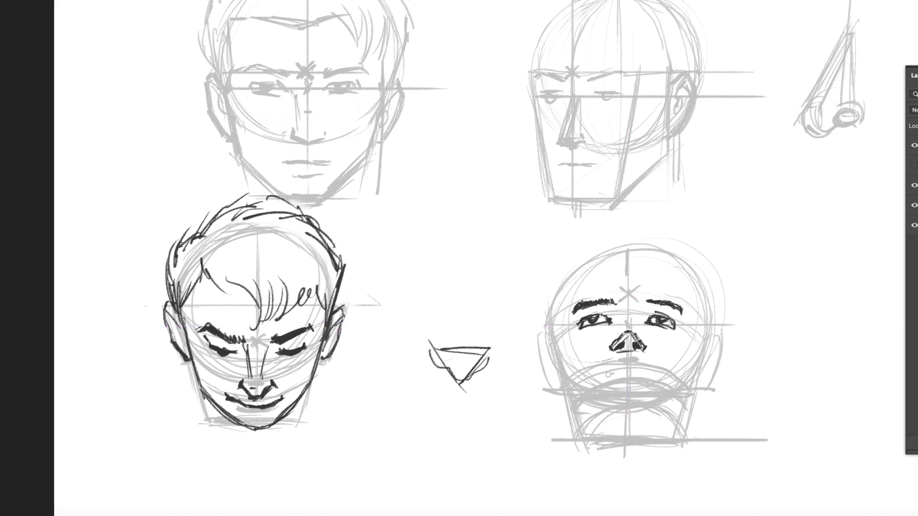
Step: Ink the arched mouth with its lower lip and chin mark, plus diverging jaw underside lines down to the neck
mouse_move(600, 375)
left_mouse_down()
mouse_move(617, 364)
mouse_move(648, 371)
mouse_move(615, 367)
mouse_move(600, 381)
mouse_move(641, 369)
mouse_move(656, 379)
mouse_move(623, 382)
mouse_move(634, 401)
left_mouse_up()
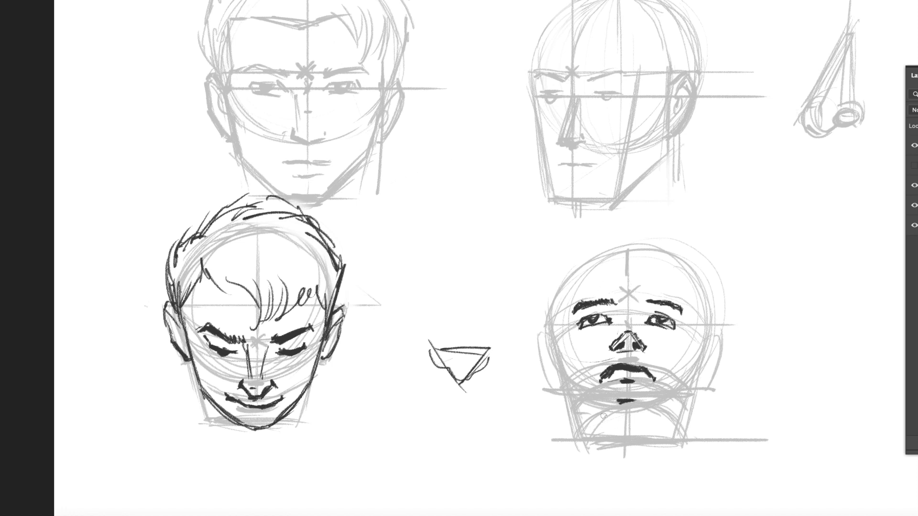
mouse_move(618, 400)
left_mouse_down()
mouse_move(576, 436)
mouse_move(586, 429)
left_mouse_up()
mouse_move(643, 400)
left_mouse_down()
mouse_move(672, 442)
mouse_move(671, 420)
mouse_move(686, 438)
left_mouse_up()
mouse_move(614, 401)
left_mouse_down()
mouse_move(582, 433)
mouse_move(649, 397)
mouse_move(672, 435)
left_mouse_up()
left_click_drag(642, 401, 676, 435)
mouse_move(601, 406)
left_mouse_down()
mouse_move(645, 401)
mouse_move(579, 434)
left_mouse_up()
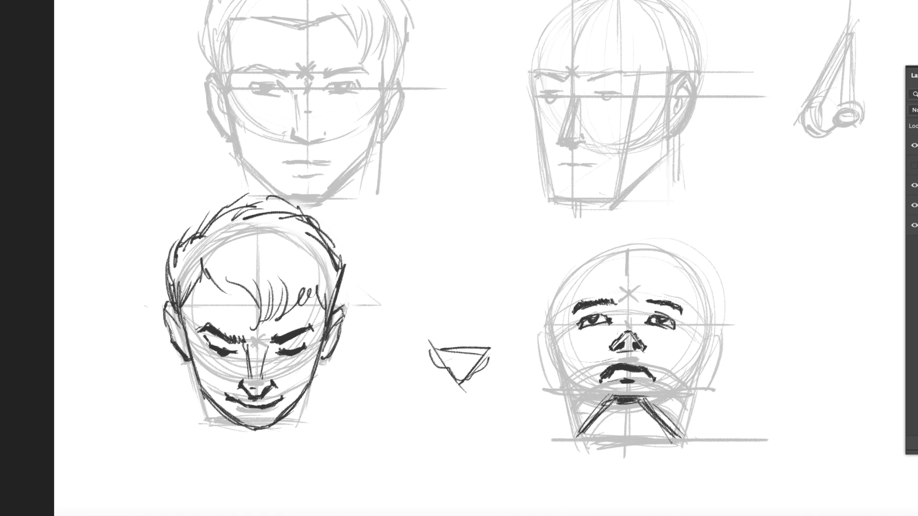
Step: Ink one side of the upward-looking face from temple to jaw and neck, with the curved underside of the jaw
mouse_move(615, 401)
left_mouse_down()
mouse_move(585, 434)
mouse_move(646, 397)
mouse_move(667, 422)
left_mouse_up()
left_click_drag(596, 432, 639, 418)
left_click_drag(554, 300, 562, 379)
left_click_drag(559, 343, 571, 397)
mouse_move(567, 377)
left_mouse_down()
mouse_move(572, 409)
mouse_move(600, 411)
left_mouse_up()
left_click_drag(585, 398, 612, 410)
left_click_drag(561, 397, 593, 415)
left_click_drag(568, 386, 571, 447)
left_click_drag(317, 383, 282, 419)
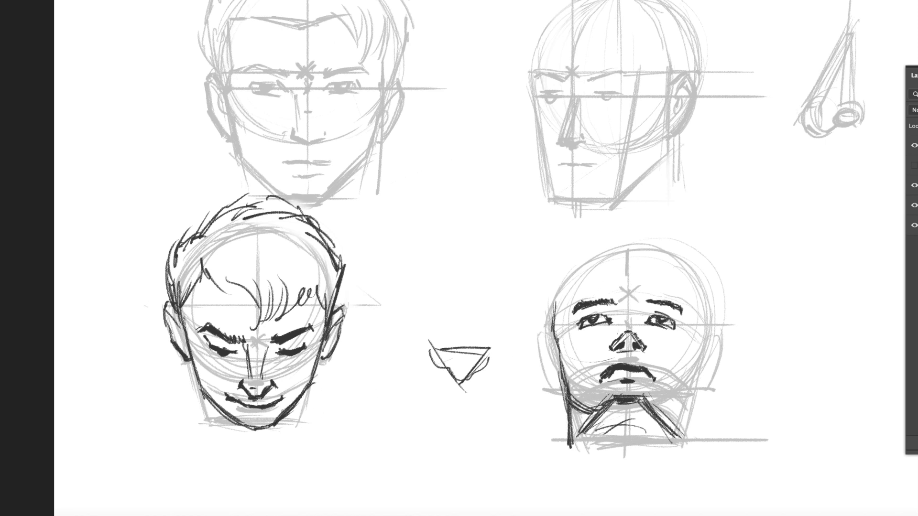
Step: Hatch the shadow under the chin and ink the opposite jaw, neck and face side of the upward-looking head
mouse_move(571, 404)
left_mouse_down()
mouse_move(604, 441)
mouse_move(650, 415)
left_mouse_up()
mouse_move(598, 438)
left_mouse_down()
mouse_move(683, 406)
mouse_move(655, 435)
left_mouse_up()
mouse_move(682, 408)
left_mouse_down()
mouse_move(610, 439)
mouse_move(572, 422)
mouse_move(619, 397)
left_mouse_up()
mouse_move(568, 410)
left_mouse_down()
mouse_move(579, 426)
mouse_move(598, 404)
left_mouse_up()
mouse_move(587, 436)
left_mouse_down()
mouse_move(617, 401)
mouse_move(647, 405)
left_mouse_up()
mouse_move(622, 443)
left_mouse_down()
mouse_move(652, 413)
mouse_move(687, 404)
mouse_move(700, 381)
mouse_move(693, 428)
left_mouse_up()
left_click_drag(696, 380, 691, 449)
left_click_drag(696, 378, 705, 306)
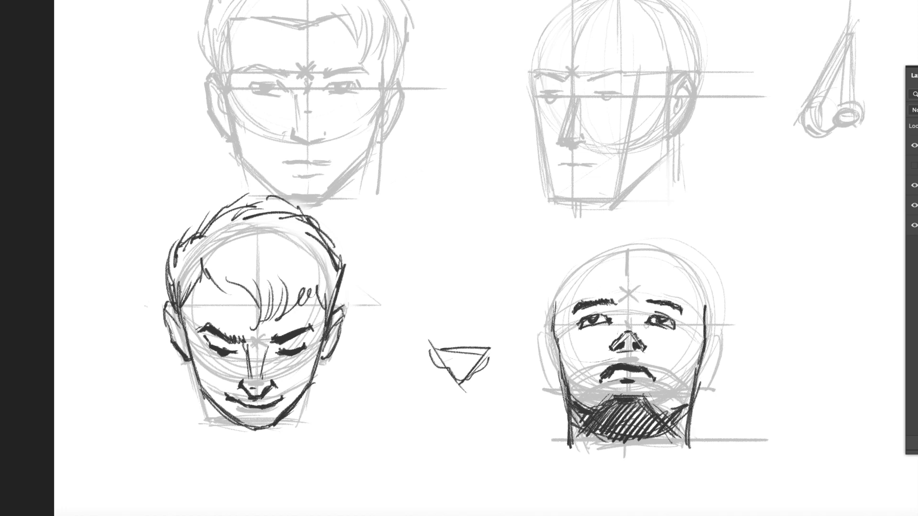
Step: Ink both ears of the upward-looking head with their inner folds
mouse_move(553, 334)
left_mouse_down()
mouse_move(540, 338)
mouse_move(541, 368)
mouse_move(559, 401)
left_mouse_up()
left_click_drag(543, 346, 559, 373)
mouse_move(707, 348)
left_mouse_down()
mouse_move(715, 335)
mouse_move(723, 339)
mouse_move(717, 371)
mouse_move(698, 392)
mouse_move(706, 360)
left_mouse_up()
mouse_move(705, 354)
left_mouse_down()
mouse_move(716, 343)
mouse_move(703, 373)
left_mouse_up()
Step: Ink short swept hair around the crown and sides of the upward-looking head, with a hairline and a forehead mark
mouse_move(543, 317)
left_mouse_down()
mouse_move(558, 252)
mouse_move(597, 228)
mouse_move(617, 218)
left_mouse_up()
mouse_move(597, 233)
left_mouse_down()
mouse_move(682, 219)
mouse_move(730, 271)
mouse_move(724, 310)
mouse_move(671, 258)
mouse_move(626, 249)
mouse_move(586, 258)
mouse_move(565, 277)
mouse_move(550, 326)
left_mouse_up()
mouse_move(596, 259)
left_mouse_down()
mouse_move(587, 240)
mouse_move(669, 217)
left_mouse_up()
mouse_move(653, 248)
left_mouse_down()
mouse_move(619, 256)
mouse_move(669, 246)
mouse_move(681, 280)
left_mouse_up()
mouse_move(583, 269)
left_mouse_down()
mouse_move(626, 252)
mouse_move(578, 275)
mouse_move(660, 251)
left_mouse_up()
left_click_drag(614, 276, 644, 274)
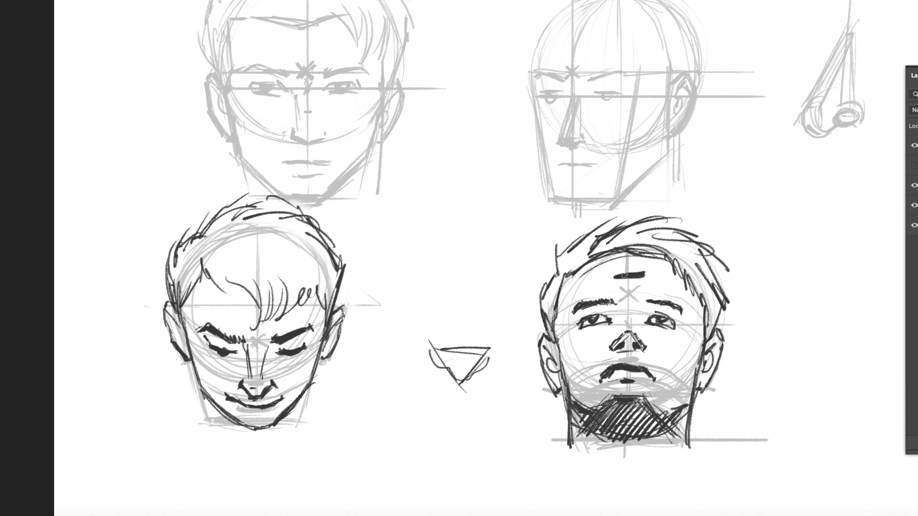
Step: Draw straight vertical and horizontal centre lines through the new construction circle below the nose study
mouse_move(289, 23)
left_mouse_down()
mouse_move(267, 27)
mouse_move(332, 25)
mouse_move(286, 26)
left_mouse_up()
key("ctrl+z")
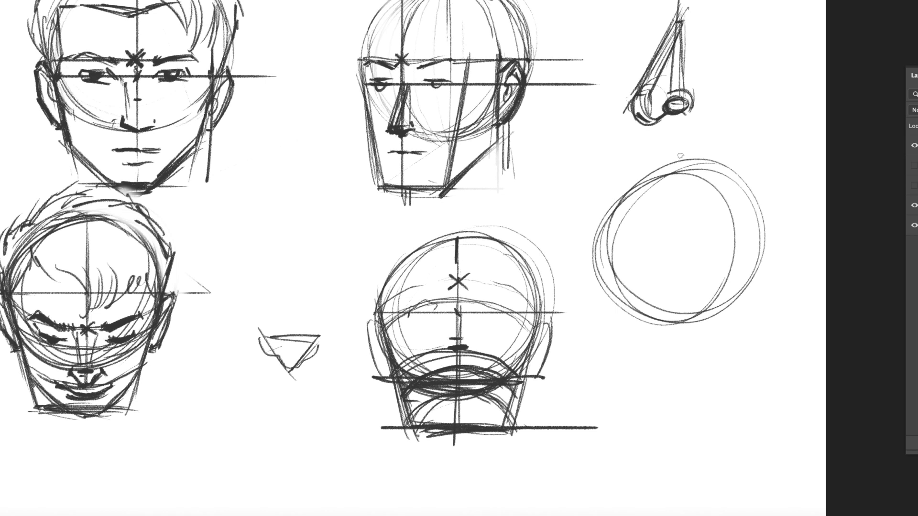
left_click(682, 155)
left_click(682, 353, "shift")
left_click(582, 243)
left_click(773, 243, "shift")
Step: Draw a curved face centre line, an arched brow line with a cross, and a vertical guide through the cross
mouse_move(682, 166)
left_mouse_down()
mouse_move(712, 200)
mouse_move(693, 312)
left_mouse_up()
left_click_drag(716, 226, 718, 263)
mouse_move(603, 239)
left_mouse_down()
mouse_move(638, 217)
mouse_move(756, 233)
mouse_move(687, 209)
mouse_move(738, 214)
mouse_move(765, 247)
left_mouse_up()
left_click_drag(723, 208, 730, 216)
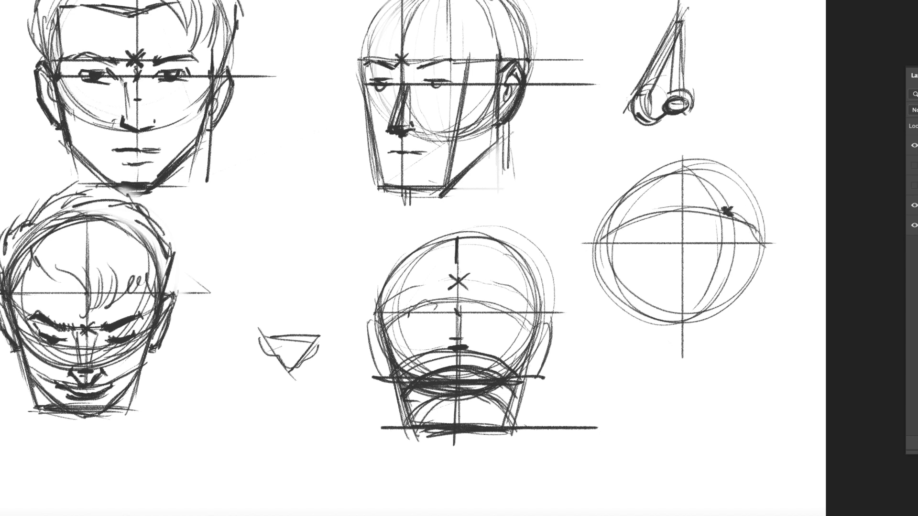
left_click_drag(730, 152, 730, 368)
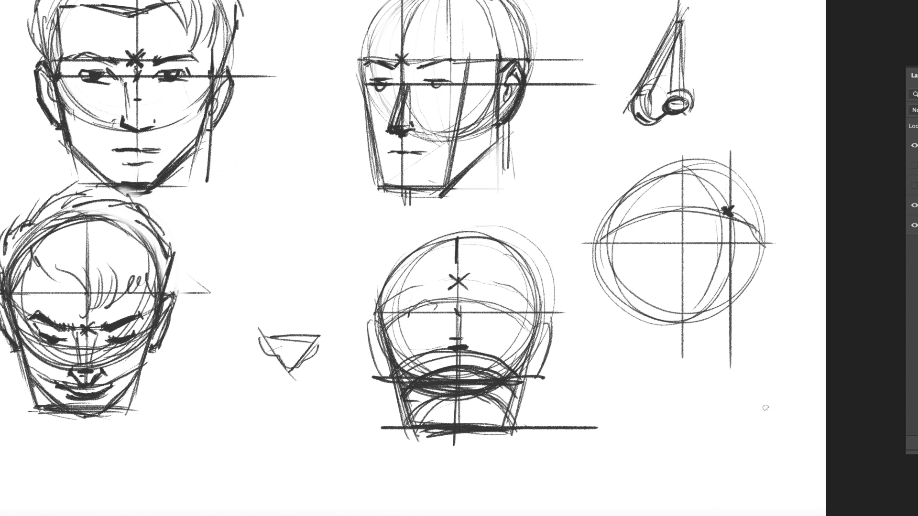
Step: Sketch the front edge of the face and the oval side plane within the new construction circle
left_click_drag(740, 222, 729, 214)
mouse_move(763, 249)
left_mouse_down()
mouse_move(744, 326)
mouse_move(747, 361)
left_mouse_up()
mouse_move(626, 222)
left_mouse_down()
mouse_move(690, 164)
mouse_move(676, 166)
mouse_move(635, 218)
left_mouse_up()
left_click_drag(674, 167, 623, 230)
mouse_move(643, 181)
left_mouse_down()
mouse_move(622, 261)
mouse_move(636, 306)
left_mouse_up()
left_click_drag(622, 235, 667, 323)
left_click_drag(620, 255, 686, 324)
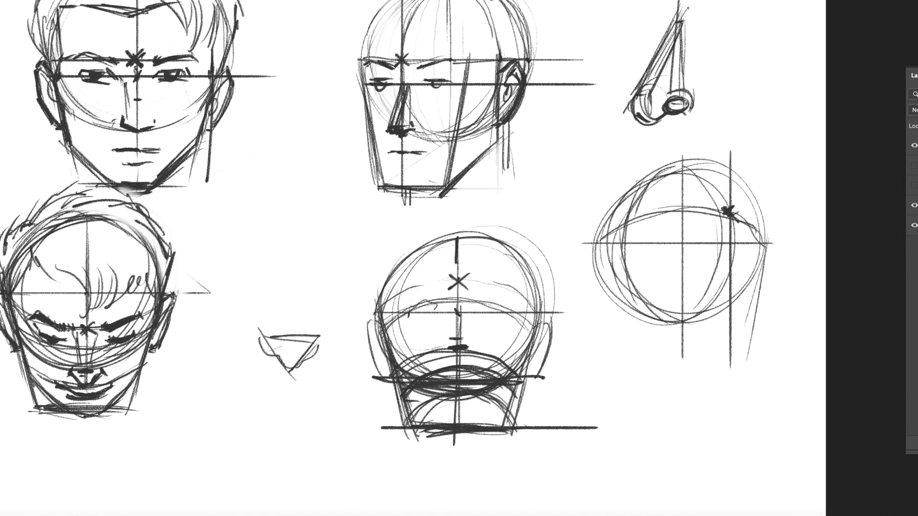
Step: Draw a vertical ear guide, the slanted jaw line, the flat chin line and a cheek line on the new head
left_click_drag(628, 178, 631, 340)
mouse_move(633, 250)
left_mouse_down()
mouse_move(633, 354)
mouse_move(638, 347)
mouse_move(712, 377)
mouse_move(754, 376)
left_mouse_up()
mouse_move(646, 354)
left_mouse_down()
mouse_move(704, 371)
mouse_move(653, 361)
mouse_move(759, 360)
left_mouse_up()
left_click_drag(640, 360, 736, 358)
mouse_move(636, 302)
left_mouse_down()
mouse_move(699, 361)
mouse_move(728, 351)
left_mouse_up()
left_click_drag(681, 223, 696, 360)
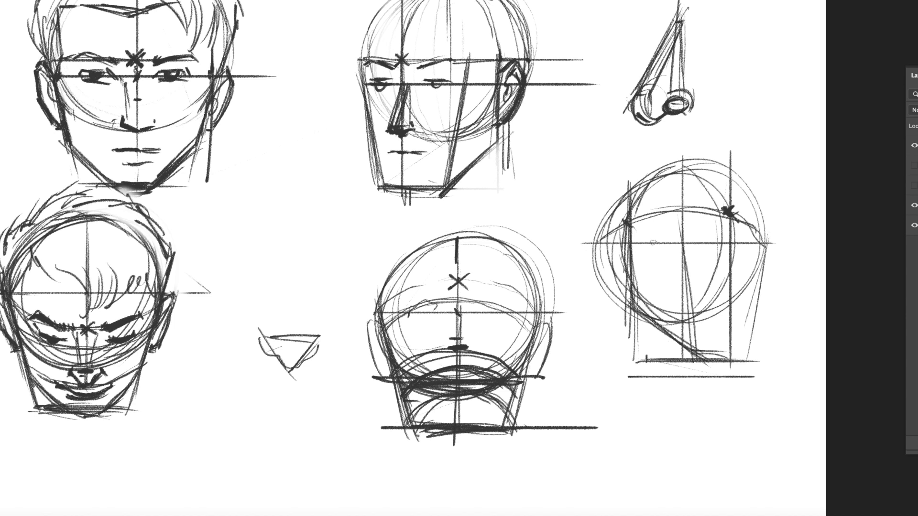
Step: Draw the arched eye line below the brow and the arched nose-base guide across the new head
mouse_move(730, 241)
left_mouse_down()
mouse_move(749, 249)
mouse_move(673, 212)
mouse_move(612, 240)
mouse_move(704, 213)
left_mouse_up()
mouse_move(759, 262)
left_mouse_down()
mouse_move(724, 241)
mouse_move(635, 243)
mouse_move(738, 244)
mouse_move(719, 238)
mouse_move(641, 242)
left_mouse_up()
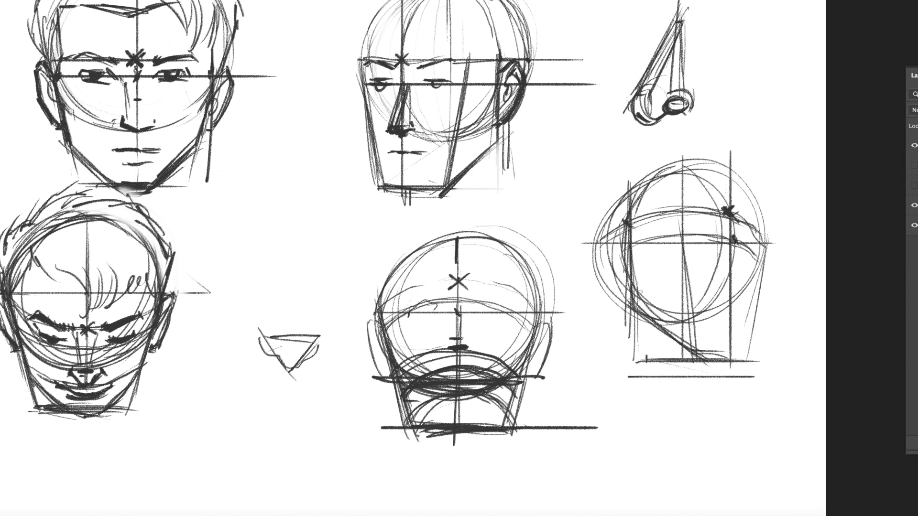
mouse_move(636, 283)
left_mouse_down()
mouse_move(758, 309)
mouse_move(619, 284)
mouse_move(758, 315)
mouse_move(619, 299)
left_mouse_up()
left_click_drag(683, 283, 752, 313)
mouse_move(750, 308)
left_mouse_down()
mouse_move(633, 283)
mouse_move(607, 297)
left_mouse_up()
mouse_move(710, 288)
left_mouse_down()
mouse_move(744, 319)
mouse_move(600, 296)
left_mouse_up()
left_click_drag(690, 284, 763, 325)
left_click_drag(692, 299, 763, 333)
left_click_drag(742, 304, 653, 319)
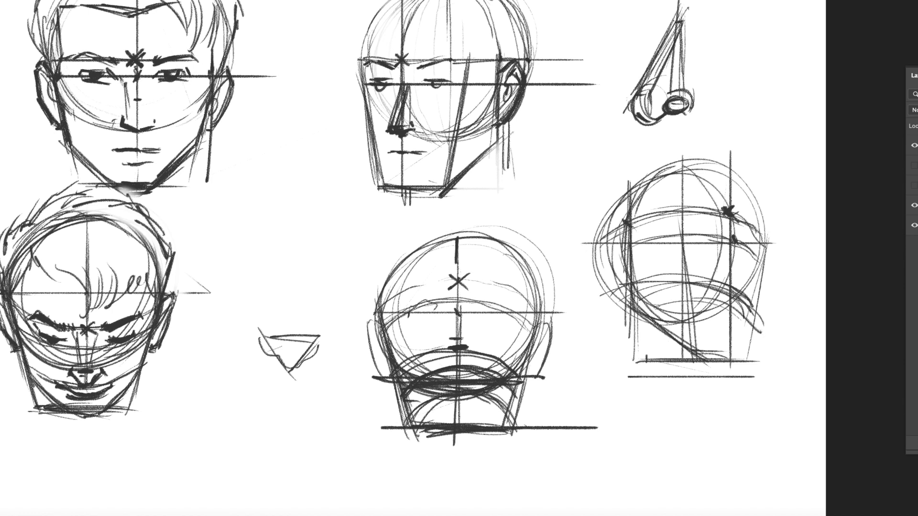
Step: Round the chin's underside, strengthen the front face edge and add the jaw and neck lines of the new head
mouse_move(694, 353)
left_mouse_down()
mouse_move(742, 360)
mouse_move(688, 347)
left_mouse_up()
left_click_drag(697, 341, 743, 360)
left_click_drag(765, 250, 743, 371)
mouse_move(766, 266)
left_mouse_down()
mouse_move(747, 353)
mouse_move(683, 357)
left_mouse_up()
left_click_drag(646, 322, 676, 349)
left_click_drag(621, 280, 615, 377)
left_click_drag(716, 365, 718, 385)
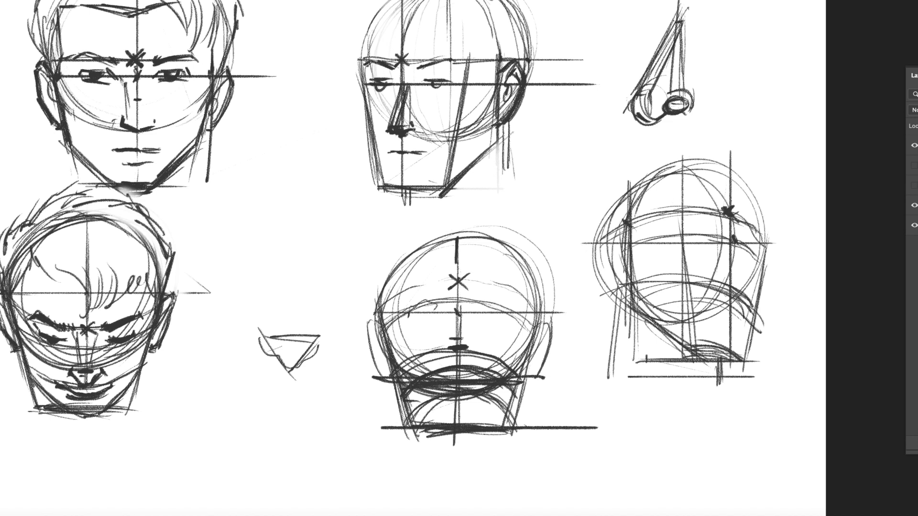
Step: Reinforce the back of the skull, neck, slanted jaw, chin and front face edge of the new head
left_click_drag(636, 187, 600, 243)
left_click_drag(615, 205, 604, 282)
mouse_move(624, 244)
left_mouse_down()
mouse_move(600, 299)
mouse_move(608, 366)
left_mouse_up()
left_click_drag(622, 295, 609, 355)
mouse_move(632, 232)
left_mouse_down()
mouse_move(626, 308)
mouse_move(696, 368)
left_mouse_up()
mouse_move(641, 306)
left_mouse_down()
mouse_move(698, 366)
mouse_move(697, 353)
mouse_move(744, 357)
mouse_move(714, 386)
left_mouse_up()
mouse_move(717, 363)
left_mouse_down()
mouse_move(711, 386)
mouse_move(750, 359)
left_mouse_up()
left_click_drag(759, 306, 744, 360)
left_click_drag(760, 289, 749, 349)
left_click_drag(769, 255, 745, 355)
Step: Reinforce the skull outline from the forehead over the crown to the back of the new head
left_click_drag(756, 203, 768, 251)
mouse_move(660, 168)
left_mouse_down()
mouse_move(714, 158)
mouse_move(756, 191)
left_mouse_up()
left_click_drag(712, 163, 764, 229)
left_click_drag(631, 205, 753, 177)
mouse_move(601, 210)
left_mouse_down()
mouse_move(702, 171)
mouse_move(768, 265)
left_mouse_up()
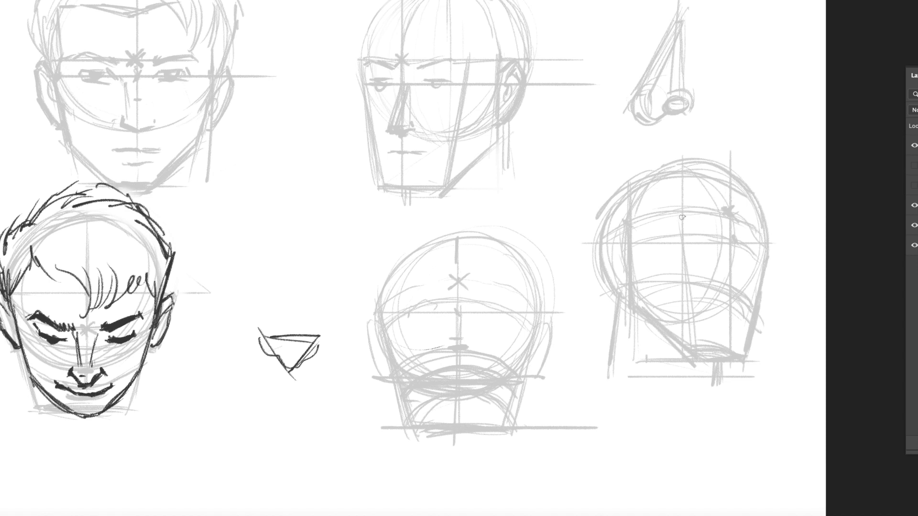
Step: Draw both angled eyebrows and outline the near eye on the upward three-quarter head
mouse_move(685, 218)
left_mouse_down()
mouse_move(693, 211)
mouse_move(720, 220)
mouse_move(701, 209)
mouse_move(728, 222)
left_mouse_up()
mouse_move(744, 227)
left_mouse_down()
mouse_move(757, 230)
mouse_move(760, 244)
left_mouse_up()
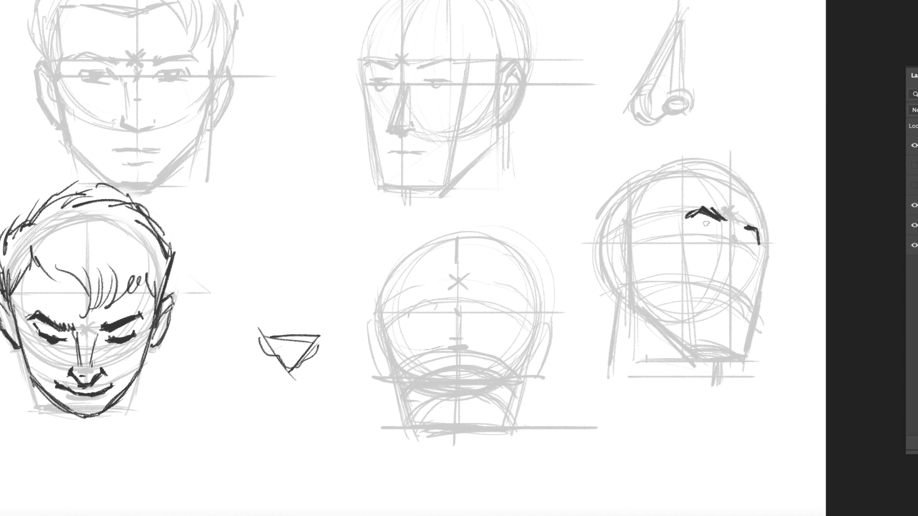
mouse_move(698, 189)
left_mouse_down()
mouse_move(699, 158)
mouse_move(692, 167)
left_mouse_up()
mouse_move(690, 206)
left_mouse_down()
mouse_move(718, 206)
mouse_move(764, 234)
left_mouse_up()
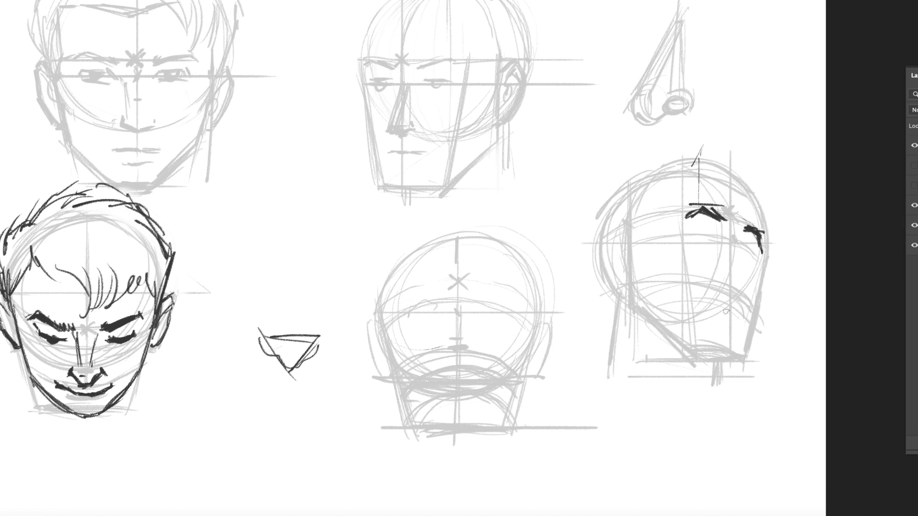
key("ctrl+z")
key("ctrl+z")
left_click_drag(693, 233, 719, 230)
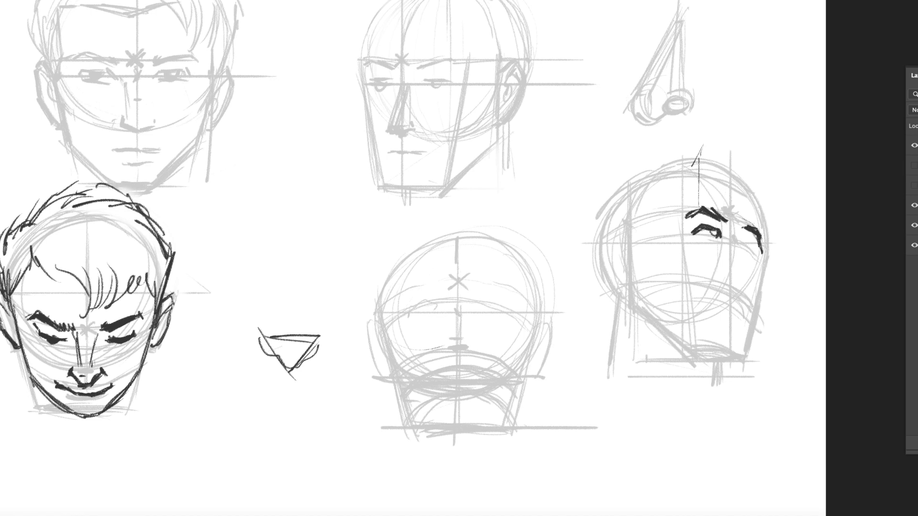
Step: Sketch a separate three-quarter eye study with lids and iris beside the nose study
mouse_move(713, 107)
left_mouse_down()
mouse_move(751, 99)
mouse_move(762, 109)
mouse_move(730, 116)
mouse_move(749, 101)
left_mouse_up()
left_click_drag(755, 113, 755, 107)
mouse_move(745, 111)
left_mouse_down()
mouse_move(753, 117)
mouse_move(755, 104)
left_mouse_up()
left_click_drag(746, 104, 750, 122)
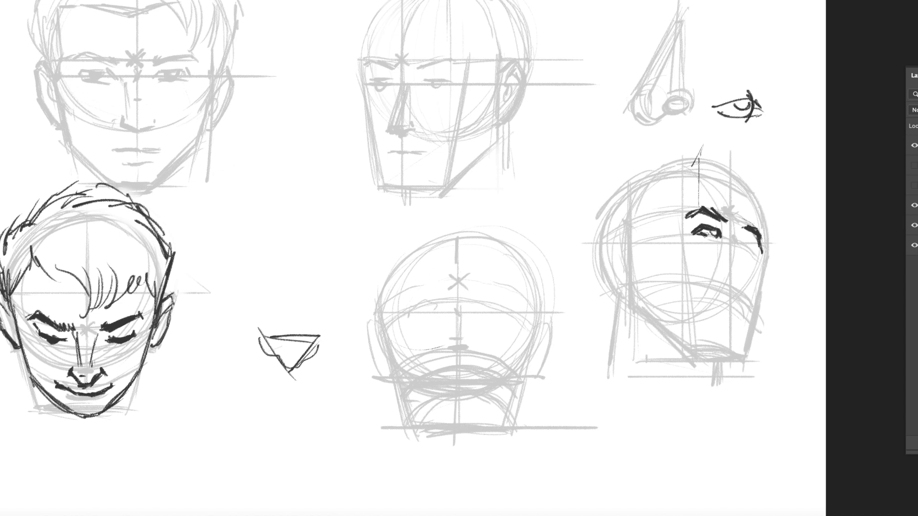
Step: Draw the far eye and block in the wedge-shaped nose with a dark underside on the upward three-quarter head
left_click_drag(752, 243, 751, 259)
left_click_drag(755, 247, 758, 259)
mouse_move(730, 224)
left_mouse_down()
mouse_move(728, 290)
mouse_move(736, 272)
left_mouse_up()
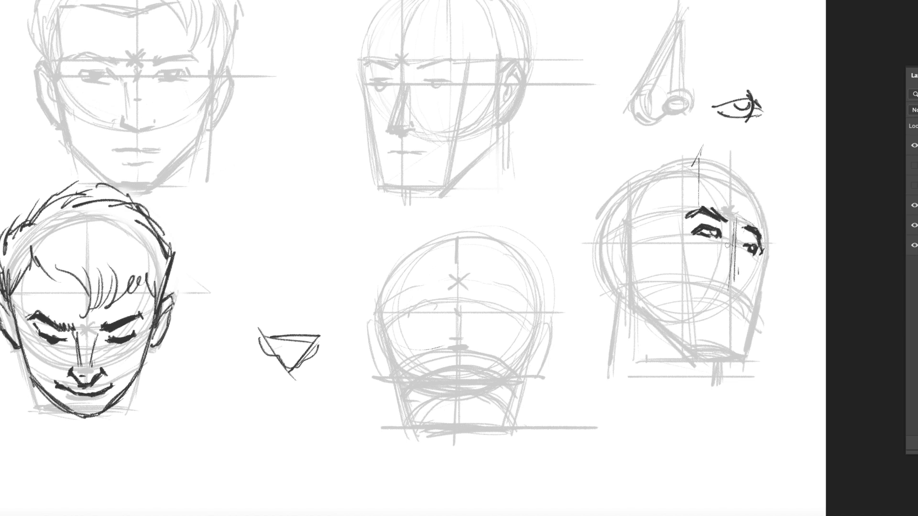
mouse_move(738, 232)
left_mouse_down()
mouse_move(749, 286)
mouse_move(747, 275)
left_mouse_up()
left_click_drag(738, 240, 750, 282)
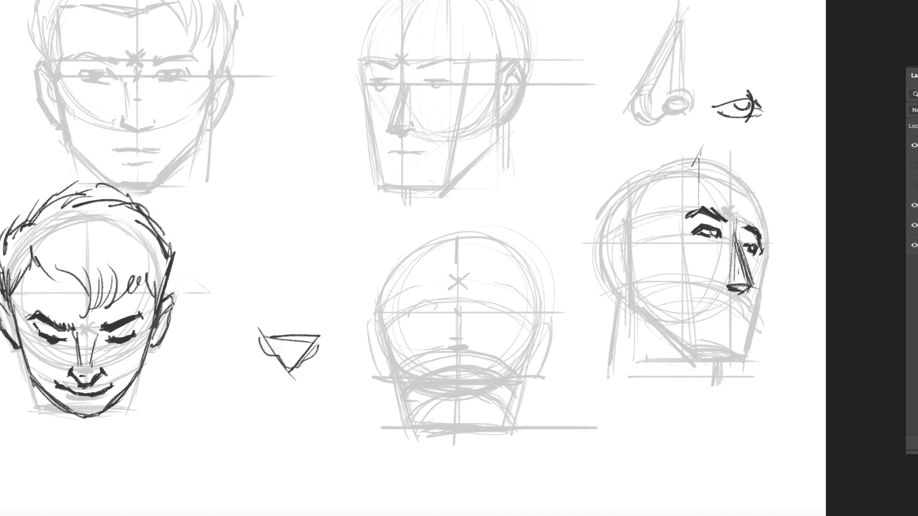
mouse_move(751, 290)
left_mouse_down()
mouse_move(728, 292)
mouse_move(753, 288)
left_mouse_up()
left_click_drag(736, 238, 729, 282)
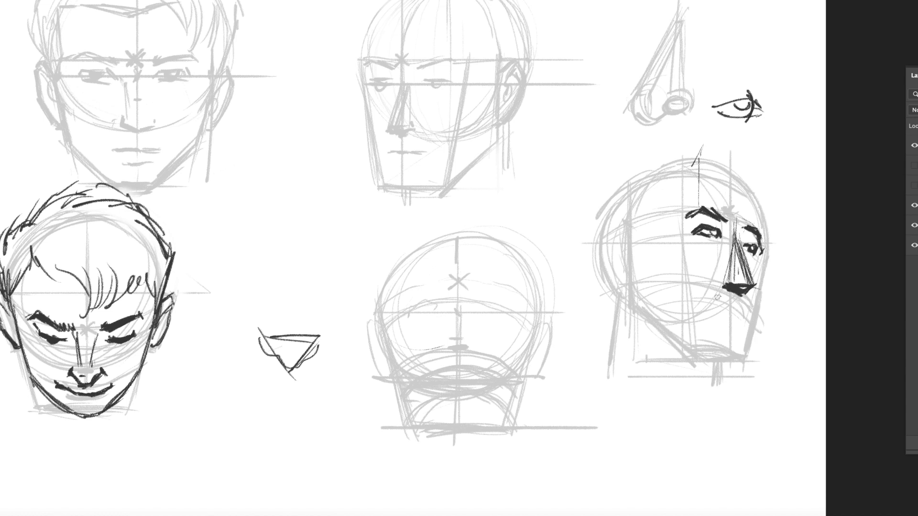
Step: Draw the mouth and lower-lip shadow on the head, with an enlarged three-quarter lip study above it
mouse_move(721, 300)
left_mouse_down()
mouse_move(741, 308)
mouse_move(713, 303)
left_mouse_up()
mouse_move(531, 147)
left_mouse_down()
mouse_move(562, 135)
mouse_move(606, 140)
mouse_move(603, 153)
mouse_move(532, 137)
left_mouse_up()
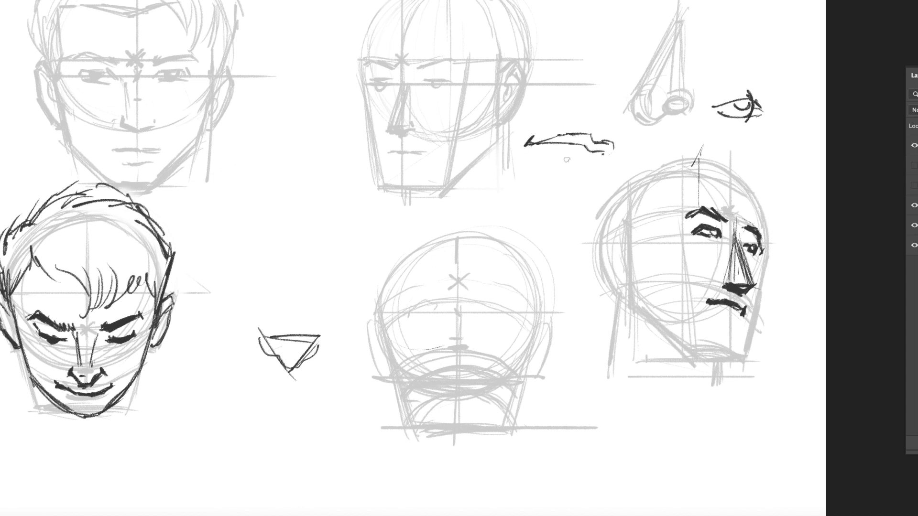
left_click_drag(614, 146, 605, 165)
mouse_move(543, 151)
left_mouse_down()
mouse_move(561, 165)
mouse_move(607, 165)
mouse_move(597, 138)
mouse_move(556, 132)
left_mouse_up()
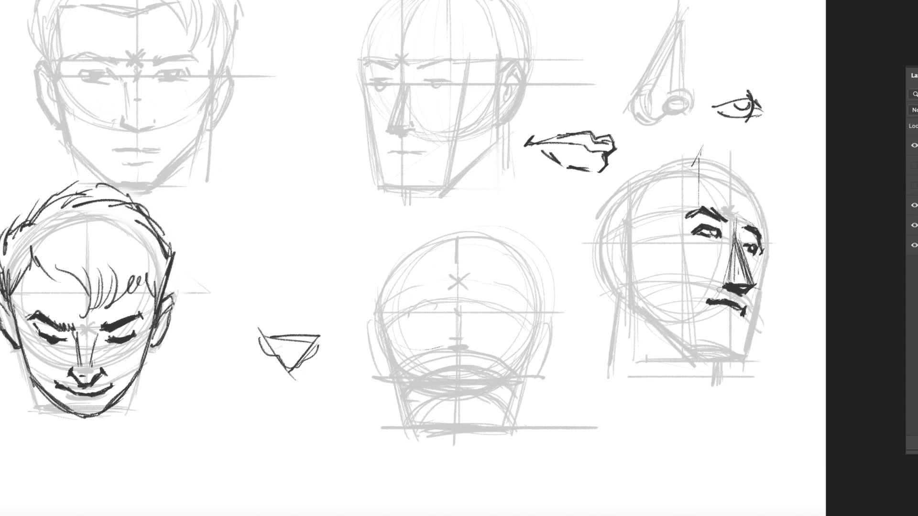
left_click_drag(722, 314, 732, 321)
Step: Mark the ear's top and base at the brow and nose-base levels and draw its curved outline
left_click_drag(630, 225, 632, 232)
left_click_drag(616, 230, 638, 221)
left_click_drag(620, 290, 639, 283)
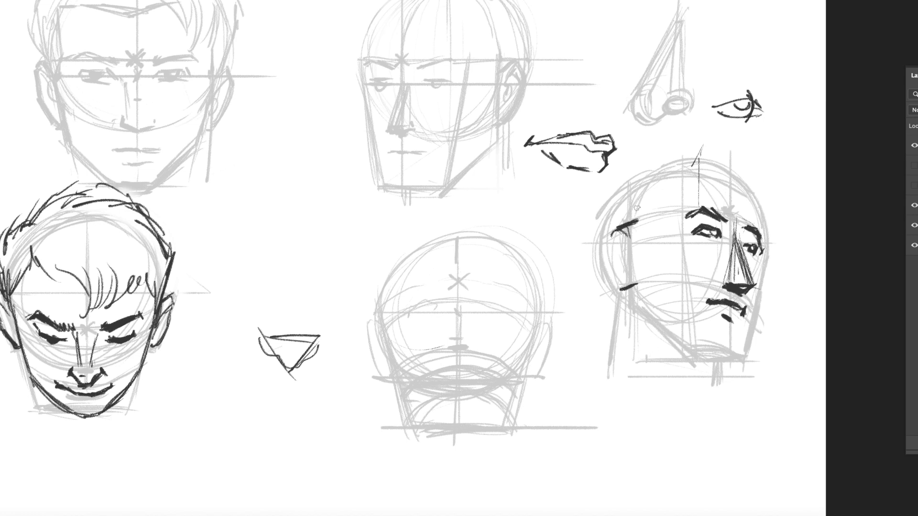
mouse_move(698, 206)
left_mouse_down()
mouse_move(623, 207)
mouse_move(608, 243)
mouse_move(622, 283)
left_mouse_up()
key("ctrl+z")
left_click_drag(610, 241, 624, 285)
Step: Outline the jaw, chin, far face edge, neck and skull of the upward three-quarter head
mouse_move(612, 236)
left_mouse_down()
mouse_move(621, 286)
mouse_move(629, 285)
mouse_move(639, 314)
mouse_move(695, 358)
mouse_move(691, 345)
mouse_move(746, 356)
mouse_move(707, 361)
mouse_move(703, 387)
left_mouse_up()
mouse_move(716, 360)
left_mouse_down()
mouse_move(748, 349)
mouse_move(763, 280)
mouse_move(747, 334)
left_mouse_up()
left_click_drag(765, 244, 768, 254)
mouse_move(615, 289)
left_mouse_down()
mouse_move(622, 301)
mouse_move(608, 357)
left_mouse_up()
mouse_move(596, 248)
left_mouse_down()
mouse_move(614, 292)
mouse_move(606, 206)
mouse_move(655, 171)
mouse_move(689, 162)
mouse_move(761, 207)
mouse_move(769, 225)
left_mouse_up()
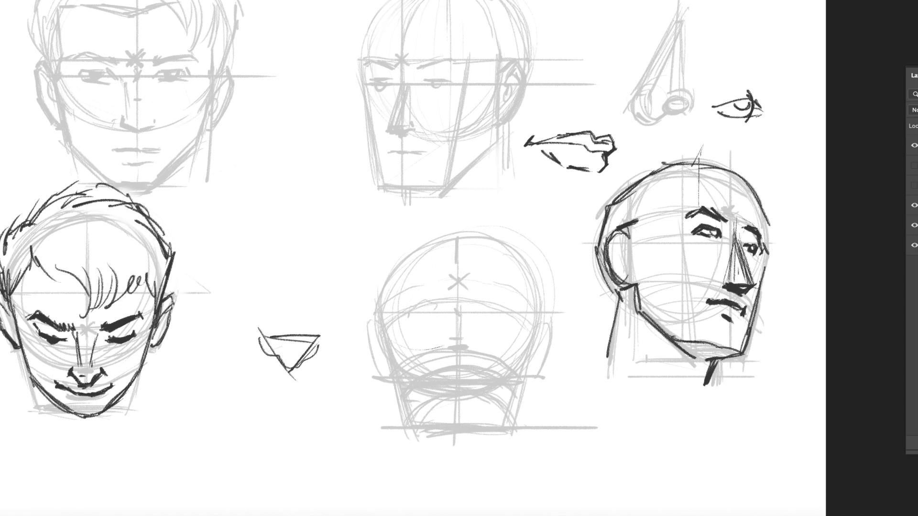
Step: Hide the grey construction layers and fade the rough upward three-quarter head sketch to 30% opacity
left_click(914, 226)
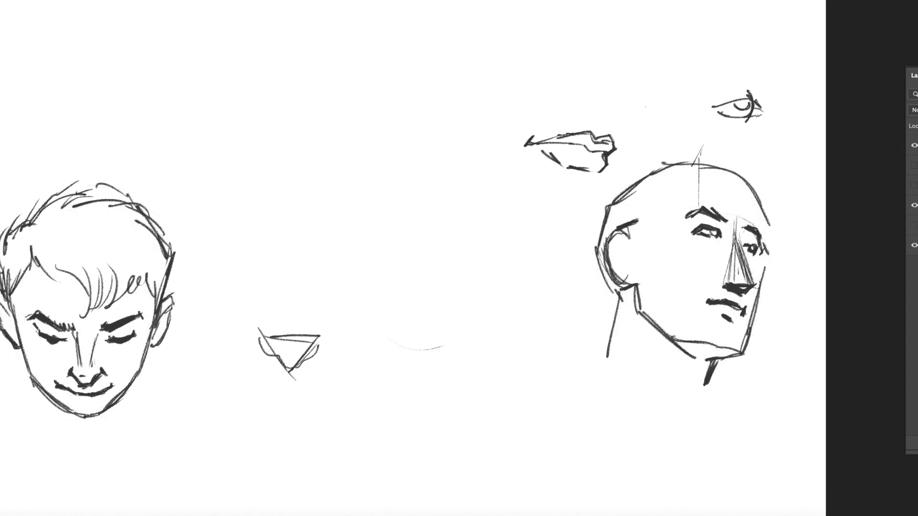
key("3")
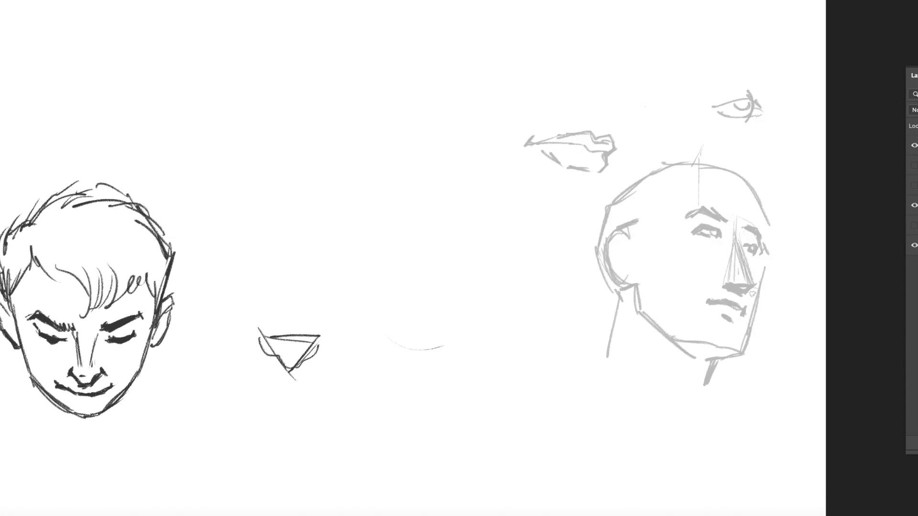
Step: Add a new layer and ink the near eyebrow and eye, with hatched shadow beside the nose bridge
key("ctrl+plus")
key("ctrl+plus")
key("ctrl+plus")
left_click_drag(754, 217, 352, 171)
key("ctrl+minus")
left_click_drag(484, 234, 597, 220)
key("ctrl+alt+shift+n")
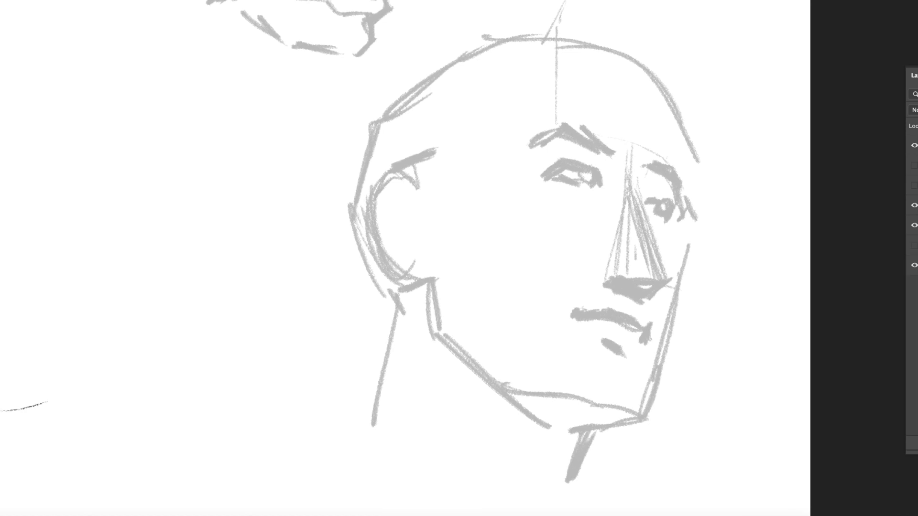
mouse_move(547, 175)
left_mouse_down()
mouse_move(564, 164)
mouse_move(544, 171)
mouse_move(589, 168)
mouse_move(568, 159)
mouse_move(594, 163)
mouse_move(570, 185)
mouse_move(590, 185)
mouse_move(616, 142)
mouse_move(614, 154)
mouse_move(574, 129)
mouse_move(575, 143)
mouse_move(562, 126)
mouse_move(532, 143)
mouse_move(583, 154)
mouse_move(595, 146)
mouse_move(604, 172)
mouse_move(621, 163)
left_mouse_up()
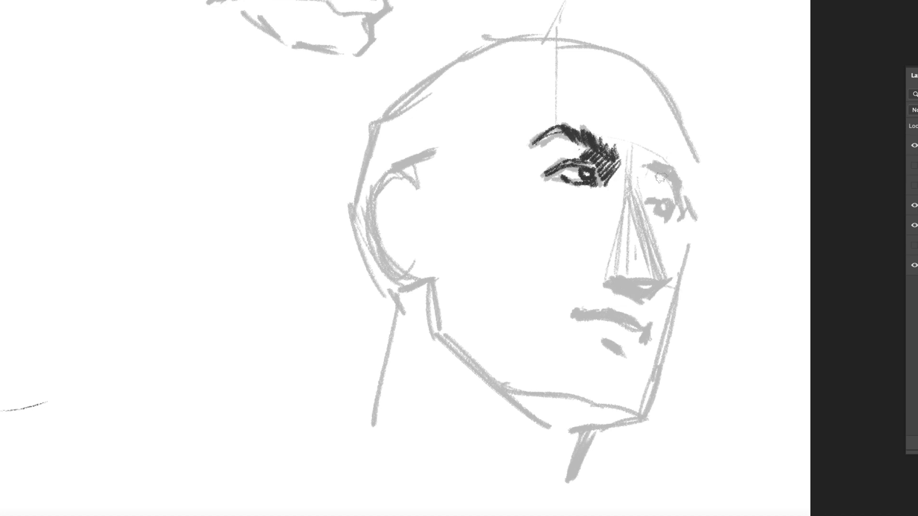
Step: Ink the far brow edge, the side of the nose, and its wing, tip and dark underside
mouse_move(641, 193)
left_mouse_down()
mouse_move(700, 179)
mouse_move(663, 187)
mouse_move(650, 205)
mouse_move(664, 275)
left_mouse_up()
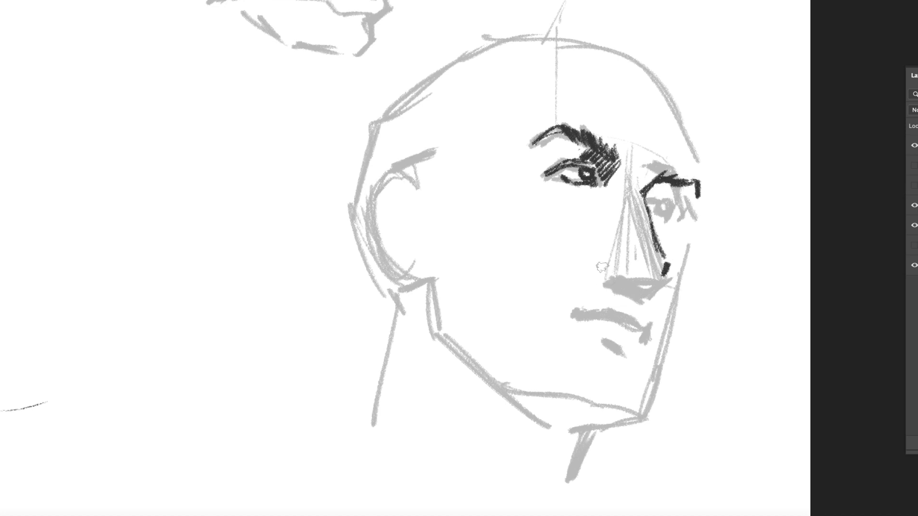
mouse_move(597, 272)
left_mouse_down()
mouse_move(615, 260)
mouse_move(602, 285)
mouse_move(665, 279)
mouse_move(622, 295)
mouse_move(658, 285)
mouse_move(670, 261)
mouse_move(629, 273)
mouse_move(641, 279)
mouse_move(605, 279)
mouse_move(660, 275)
left_mouse_up()
left_click_drag(607, 261, 630, 256)
left_click_drag(664, 290, 670, 281)
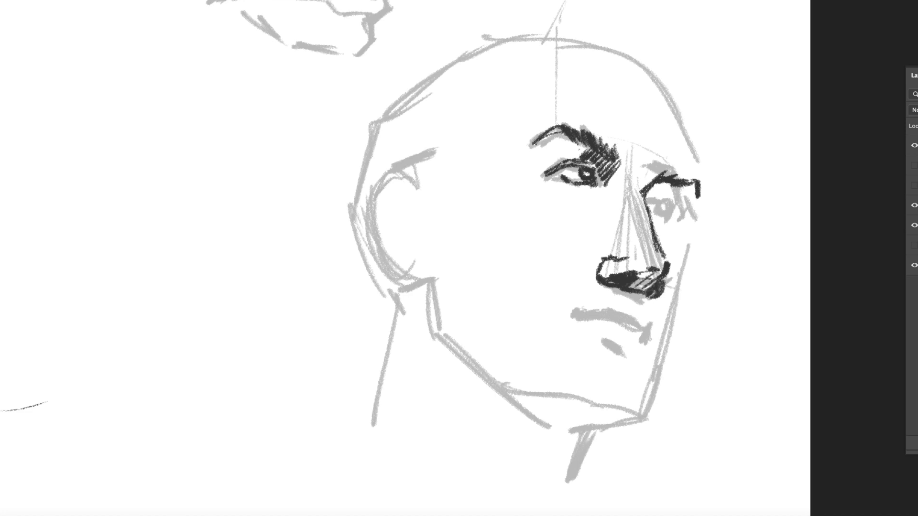
Step: Ink the far eye with its upper lid and dark iris, and the brow's outer corner
left_click_drag(699, 183, 698, 195)
mouse_move(656, 205)
left_mouse_down()
mouse_move(672, 199)
mouse_move(686, 209)
mouse_move(682, 219)
left_mouse_up()
mouse_move(671, 211)
left_mouse_down()
mouse_move(663, 207)
mouse_move(679, 211)
left_mouse_up()
left_click_drag(666, 207, 674, 215)
left_click_drag(679, 210, 675, 217)
Step: Ink the far face contour from the eye socket over the cheekbone down to the chin
mouse_move(699, 193)
left_mouse_down()
mouse_move(686, 225)
mouse_move(691, 253)
mouse_move(670, 302)
left_mouse_up()
left_click_drag(694, 250, 667, 318)
left_click_drag(682, 282, 662, 347)
mouse_move(675, 305)
left_mouse_down()
mouse_move(642, 373)
mouse_move(642, 407)
left_mouse_up()
left_click_drag(693, 228, 688, 253)
Step: Ink the chin and jaw, hatch the underside of the chin solid and add the front neck lines
mouse_move(645, 390)
left_mouse_down()
mouse_move(587, 427)
mouse_move(547, 433)
left_mouse_up()
mouse_move(624, 402)
left_mouse_down()
mouse_move(539, 388)
mouse_move(476, 357)
left_mouse_up()
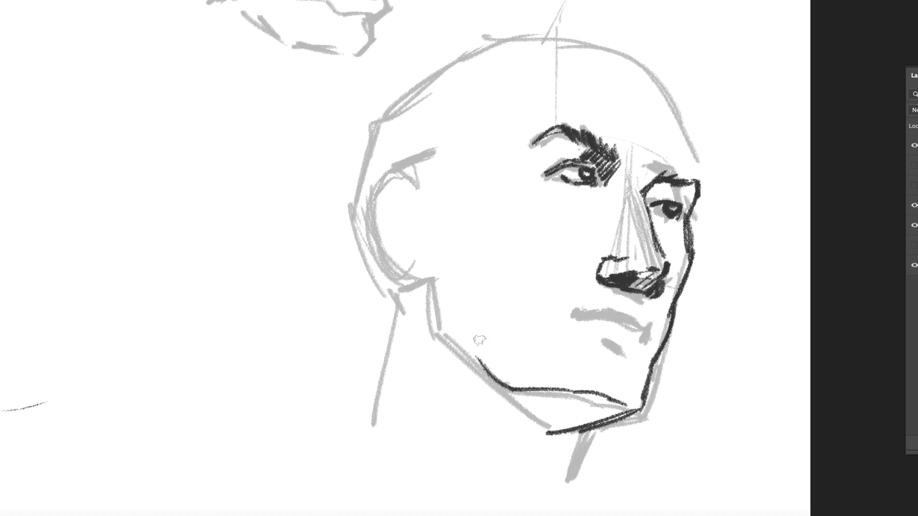
mouse_move(429, 281)
left_mouse_down()
mouse_move(442, 330)
mouse_move(526, 397)
left_mouse_up()
mouse_move(478, 365)
left_mouse_down()
mouse_move(508, 386)
mouse_move(512, 404)
mouse_move(574, 399)
mouse_move(537, 416)
mouse_move(617, 406)
mouse_move(554, 435)
mouse_move(530, 482)
mouse_move(546, 422)
mouse_move(568, 487)
left_mouse_up()
left_click_drag(596, 430, 572, 488)
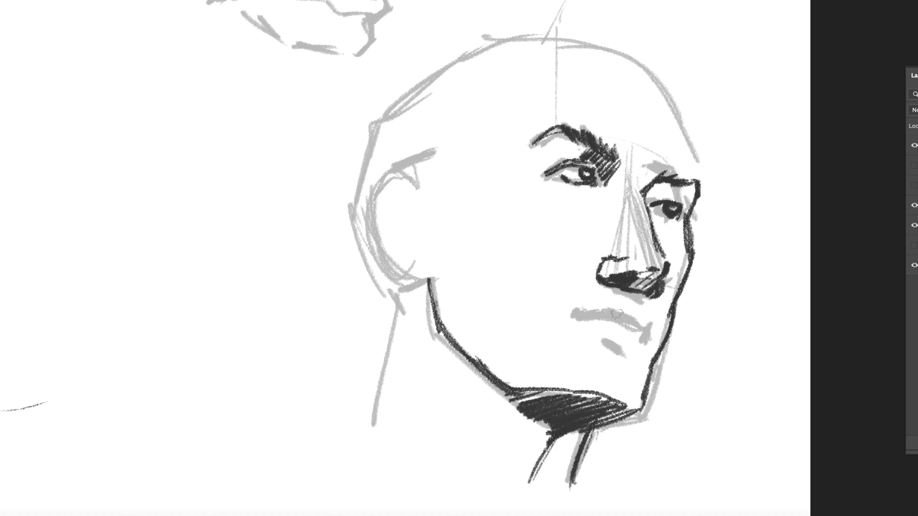
Step: Ink the lips, lower-lip shadow and cheek crease, and extend the far brow line up into the forehead edge
mouse_move(601, 252)
left_mouse_down()
mouse_move(548, 312)
mouse_move(632, 309)
mouse_move(646, 327)
left_mouse_up()
mouse_move(563, 316)
left_mouse_down()
mouse_move(648, 335)
mouse_move(643, 345)
mouse_move(586, 340)
mouse_move(578, 315)
mouse_move(557, 315)
mouse_move(555, 326)
left_mouse_up()
left_click(654, 338)
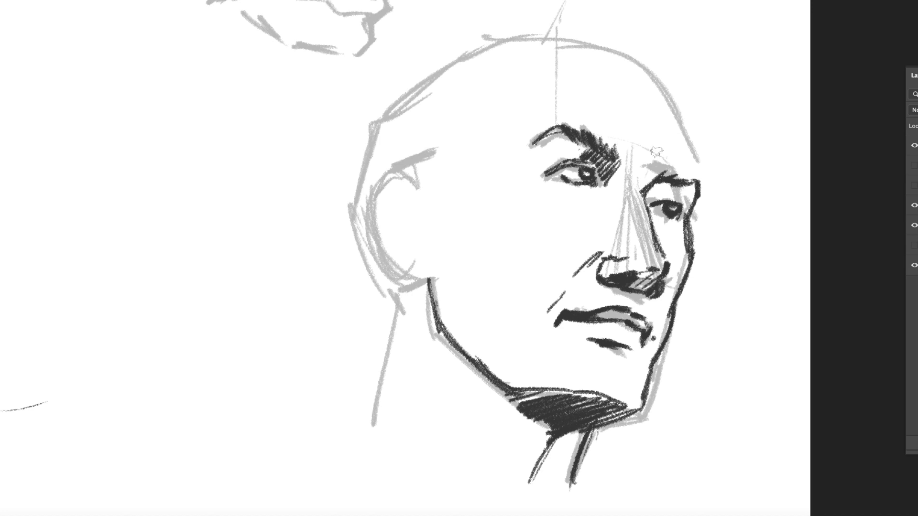
left_click_drag(670, 177, 698, 180)
left_click_drag(700, 187, 690, 139)
Step: Ink the ear's outer contour, inner folds and lobe, with dark strokes at the sideburn
mouse_move(404, 160)
left_mouse_down()
mouse_move(419, 176)
mouse_move(380, 172)
mouse_move(366, 206)
mouse_move(370, 251)
mouse_move(406, 289)
mouse_move(429, 283)
left_mouse_up()
mouse_move(380, 204)
left_mouse_down()
mouse_move(390, 188)
mouse_move(421, 226)
mouse_move(412, 236)
left_mouse_up()
mouse_move(413, 233)
left_mouse_down()
mouse_move(425, 246)
mouse_move(415, 253)
left_mouse_up()
mouse_move(414, 211)
left_mouse_down()
mouse_move(410, 254)
mouse_move(394, 237)
left_mouse_up()
left_click_drag(394, 237, 407, 252)
mouse_move(402, 195)
left_mouse_down()
mouse_move(380, 224)
mouse_move(394, 254)
mouse_move(396, 300)
left_mouse_up()
Step: Ink the back of the neck and the neck muscle lines with hatching at their base
left_click_drag(398, 333, 346, 435)
mouse_move(396, 356)
left_mouse_down()
mouse_move(340, 438)
mouse_move(386, 465)
left_mouse_up()
left_click_drag(379, 444, 397, 466)
left_click_drag(393, 429, 398, 453)
left_click_drag(432, 367, 399, 419)
left_click_drag(425, 325, 412, 374)
left_click_drag(440, 423, 436, 440)
Step: Ink the back of the skull from behind the ear up toward the crown
left_click_drag(353, 204, 395, 311)
mouse_move(345, 194)
left_mouse_down()
mouse_move(377, 272)
mouse_move(363, 214)
mouse_move(369, 251)
left_mouse_up()
left_click_drag(360, 213, 389, 291)
left_click_drag(361, 179, 357, 198)
left_click_drag(370, 138, 356, 197)
left_click_drag(373, 128, 362, 195)
mouse_move(374, 125)
left_mouse_down()
mouse_move(397, 82)
mouse_move(362, 145)
mouse_move(364, 120)
mouse_move(410, 70)
left_mouse_up()
Step: Try hatched hair at the temple and long swept-back strands over the top of the head
mouse_move(416, 134)
left_mouse_down()
mouse_move(422, 196)
mouse_move(452, 195)
mouse_move(479, 84)
mouse_move(488, 117)
left_mouse_up()
mouse_move(431, 192)
left_mouse_down()
mouse_move(449, 197)
mouse_move(454, 164)
mouse_move(490, 119)
left_mouse_up()
mouse_move(413, 148)
left_mouse_down()
mouse_move(491, 83)
mouse_move(410, 132)
left_mouse_up()
mouse_move(481, 62)
left_mouse_down()
mouse_move(474, 45)
mouse_move(403, 74)
left_mouse_up()
mouse_move(421, 63)
left_mouse_down()
mouse_move(440, 25)
mouse_move(469, 5)
left_mouse_up()
left_click_drag(531, 49, 484, 123)
mouse_move(396, 100)
left_mouse_down()
mouse_move(491, 47)
mouse_move(529, 52)
left_mouse_up()
left_click_drag(465, 94, 574, 82)
left_click_drag(504, 85, 667, 82)
mouse_move(543, 109)
left_mouse_down()
mouse_move(596, 101)
mouse_move(658, 188)
left_mouse_up()
mouse_move(440, 126)
left_mouse_down()
mouse_move(483, 141)
mouse_move(554, 143)
left_mouse_up()
left_click_drag(529, 132, 613, 168)
Step: Undo the swept-back hair strokes on top of the head
key("ctrl+z")
key("ctrl+z")
key("ctrl+z")
key("ctrl+z")
key("ctrl+z")
key("ctrl+z")
key("ctrl+z")
key("ctrl+z")
key("ctrl+z")
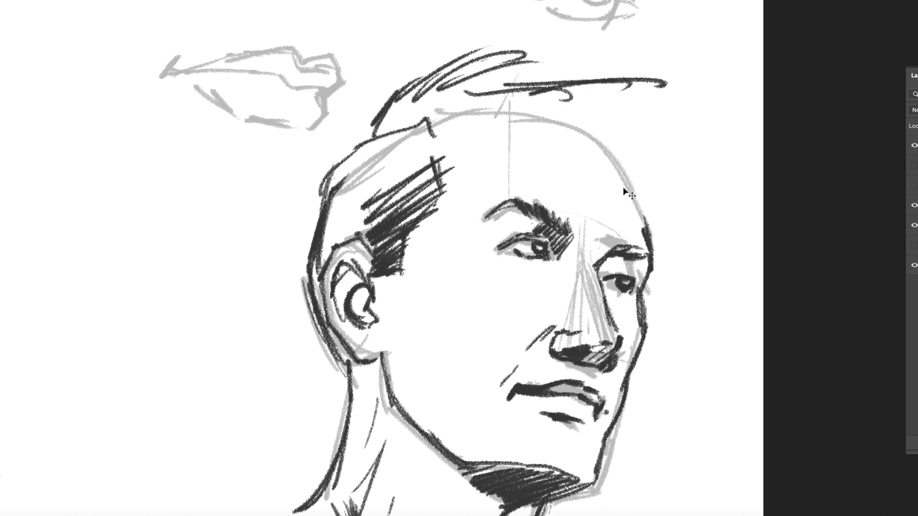
key("ctrl+z")
key("ctrl+z")
key("ctrl+z")
key("ctrl+z")
key("ctrl+z")
key("ctrl+z")
key("ctrl+z")
key("ctrl+z")
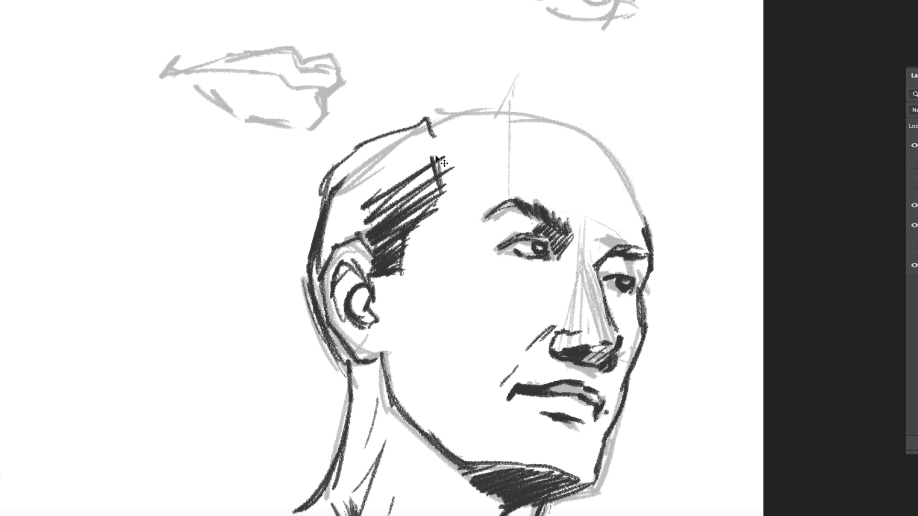
Step: Outline short curly hair around the skull and draw the hairline from the sideburn across the forehead
mouse_move(318, 236)
left_mouse_down()
mouse_move(333, 179)
mouse_move(398, 118)
mouse_move(536, 77)
mouse_move(605, 104)
mouse_move(605, 119)
mouse_move(631, 122)
mouse_move(643, 178)
left_mouse_up()
mouse_move(436, 165)
left_mouse_down()
mouse_move(459, 125)
mouse_move(521, 118)
mouse_move(574, 153)
left_mouse_up()
left_click_drag(452, 131, 531, 125)
Step: Try a straight line across the forehead and small curls along the hairline, and undo them
mouse_move(477, 159)
left_mouse_down()
mouse_move(608, 165)
mouse_move(597, 168)
left_mouse_up()
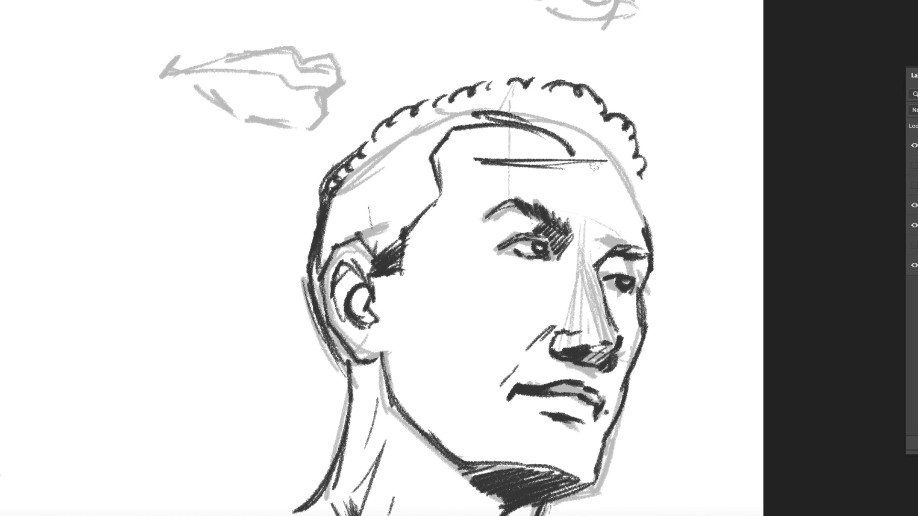
mouse_move(409, 135)
left_mouse_down()
mouse_move(580, 175)
mouse_move(568, 136)
mouse_move(599, 152)
mouse_move(598, 163)
mouse_move(511, 109)
mouse_move(471, 132)
mouse_move(543, 124)
mouse_move(597, 152)
left_mouse_up()
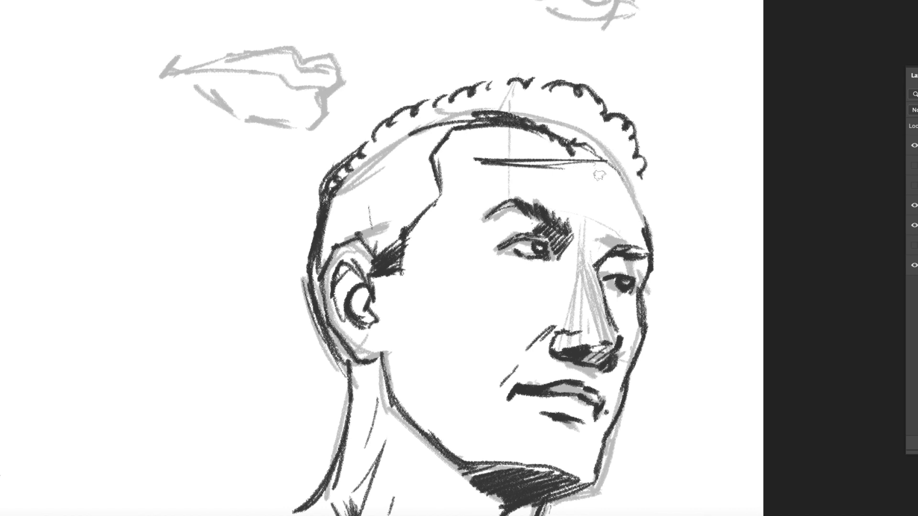
key("ctrl+z")
key("ctrl+z")
key("ctrl+z")
key("ctrl+z")
key("ctrl+z")
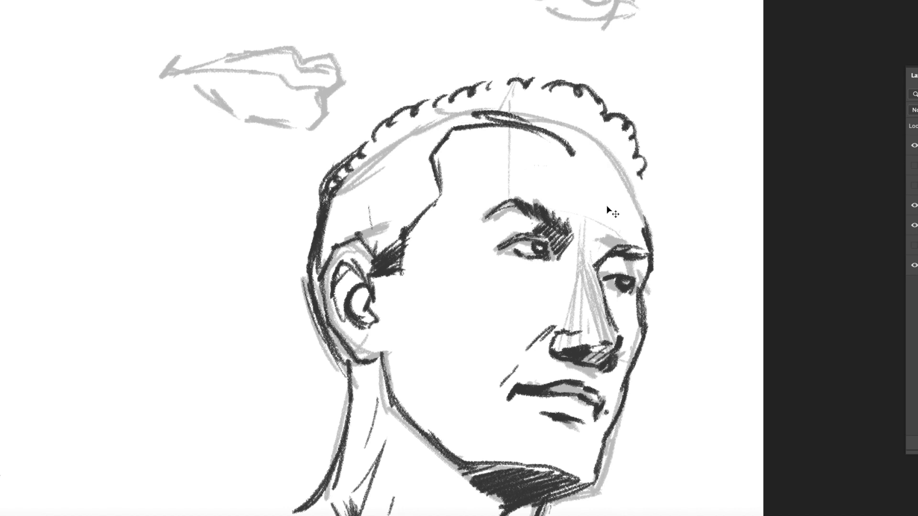
Step: Fill the curly hair with dark curls along the hairline and the far side of the forehead
mouse_move(511, 116)
left_mouse_down()
mouse_move(612, 161)
mouse_move(647, 191)
mouse_move(646, 227)
left_mouse_up()
left_click_drag(610, 154, 634, 195)
mouse_move(576, 144)
left_mouse_down()
mouse_move(615, 149)
mouse_move(643, 177)
mouse_move(614, 146)
mouse_move(624, 128)
mouse_move(545, 123)
left_mouse_up()
mouse_move(433, 148)
left_mouse_down()
mouse_move(390, 139)
mouse_move(368, 157)
mouse_move(498, 108)
left_mouse_up()
Step: Add hatching under the near eye and at the cheekbone, reinforce the far face edge and ink the neck base
mouse_move(569, 267)
left_mouse_down()
mouse_move(531, 278)
mouse_move(492, 268)
mouse_move(500, 249)
mouse_move(492, 268)
mouse_move(505, 270)
left_mouse_up()
mouse_move(382, 267)
left_mouse_down()
mouse_move(405, 293)
mouse_move(413, 275)
mouse_move(419, 297)
mouse_move(452, 319)
left_mouse_up()
left_click_drag(609, 292, 628, 170)
left_click_drag(588, 206, 567, 240)
mouse_move(515, 455)
left_mouse_down()
mouse_move(521, 473)
mouse_move(571, 489)
left_mouse_up()
Step: Add a new layer for shading and choose the Hard Round brush
key("ctrl+minus")
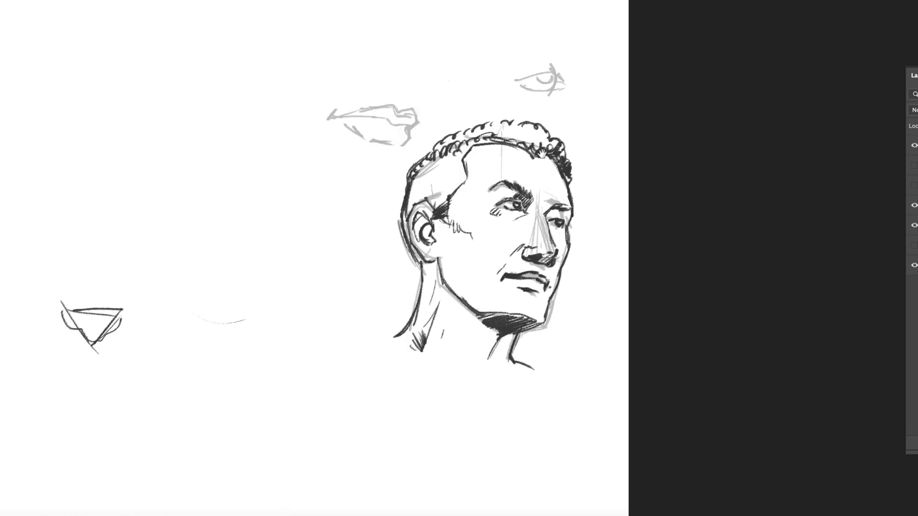
key("ctrl+plus")
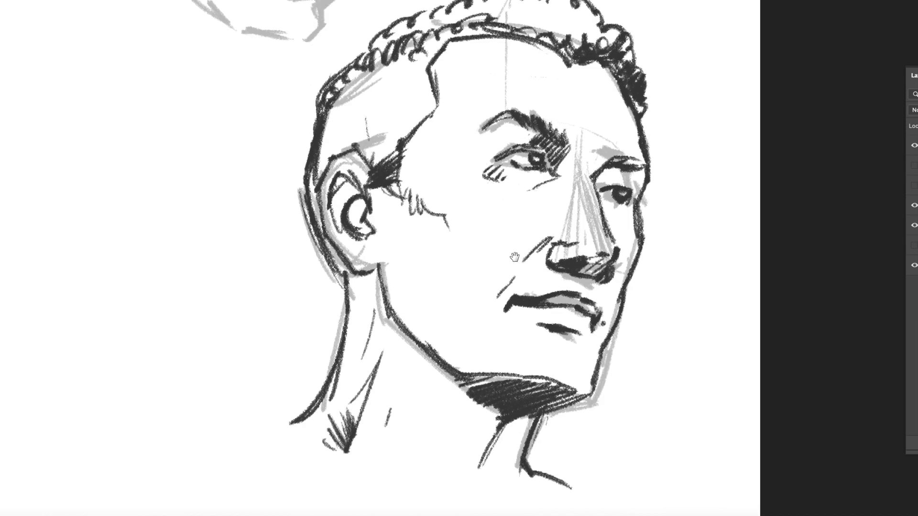
left_click_drag(529, 254, 536, 252)
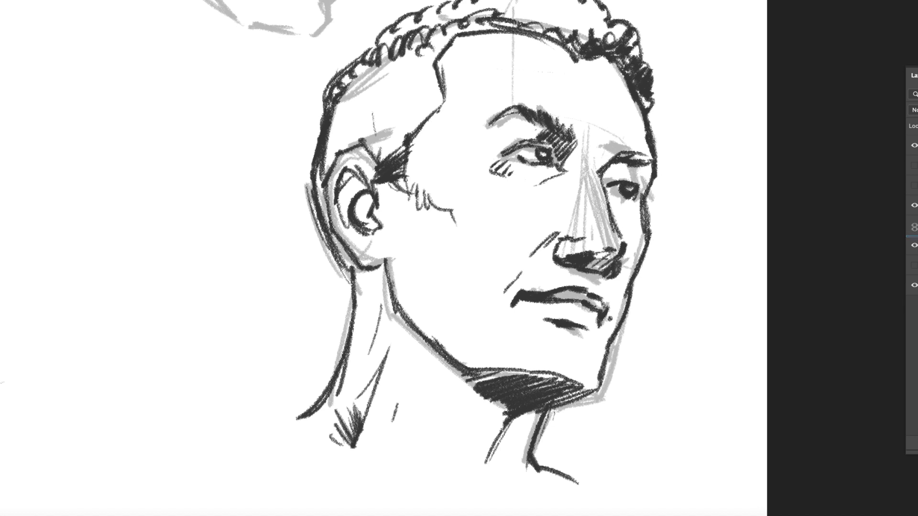
right_click(596, 319)
scroll(746, 361, "up", 10)
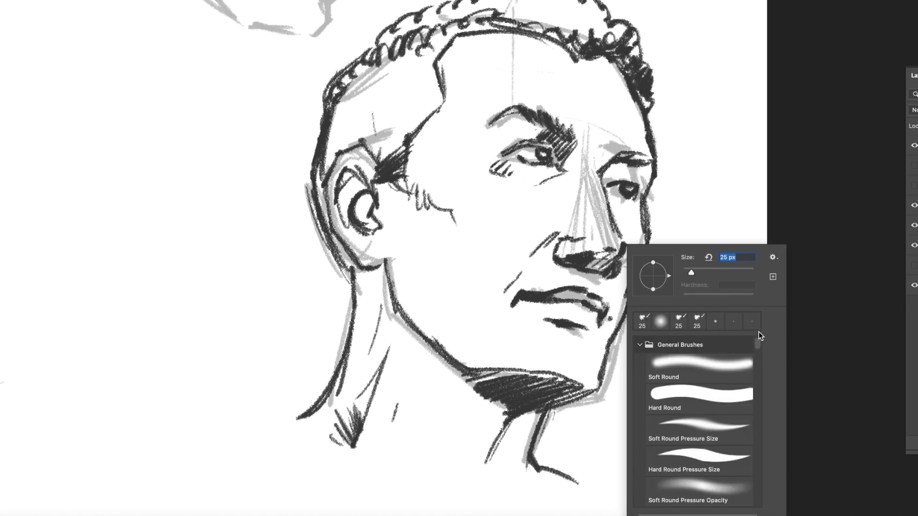
left_click(707, 375)
left_click(698, 390)
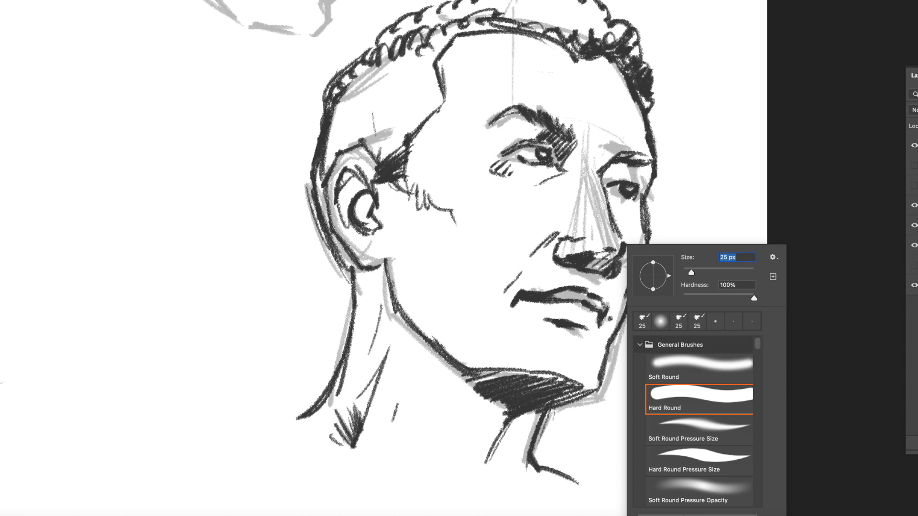
type("97")
key("Return")
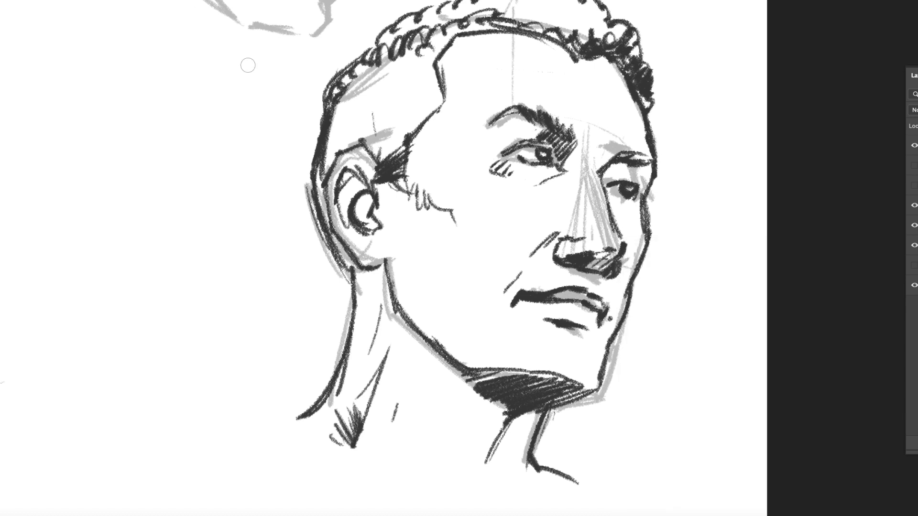
Step: Pick a grey foreground colour and shade the side of the cheek, the jaw and the neck with the round brush
right_click(484, 204)
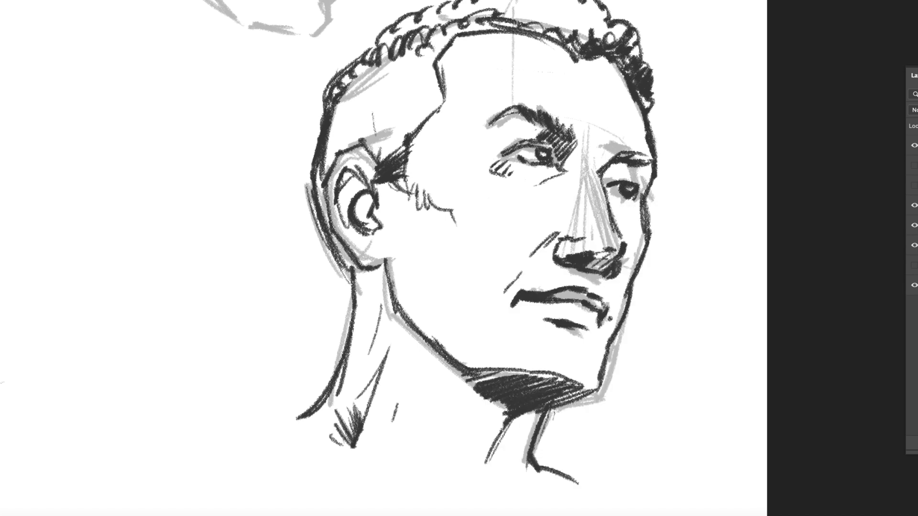
left_click(1, 280)
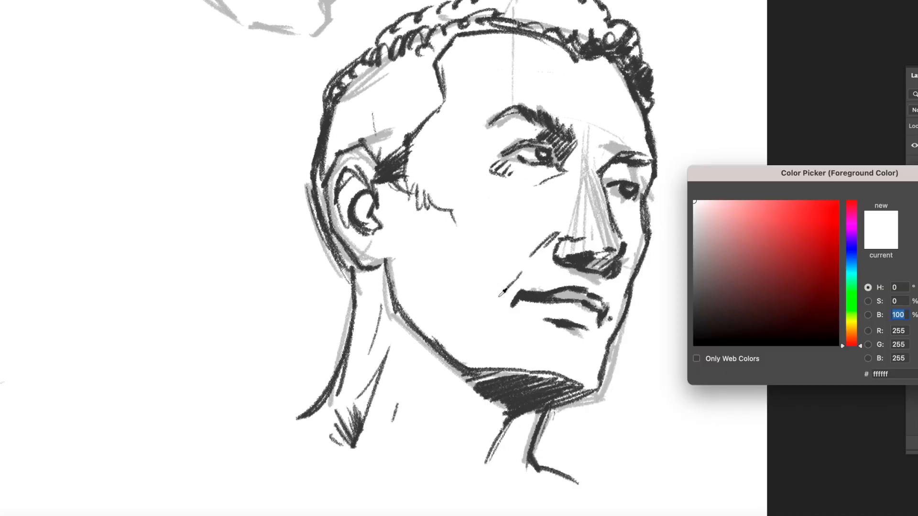
left_click_drag(711, 266, 694, 257)
key("Return")
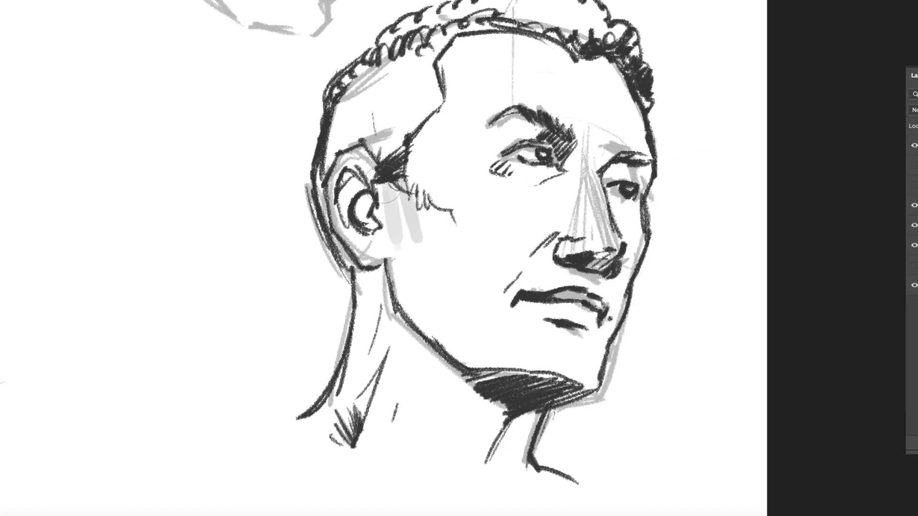
mouse_move(364, 248)
left_mouse_down()
mouse_move(404, 163)
mouse_move(478, 368)
left_mouse_up()
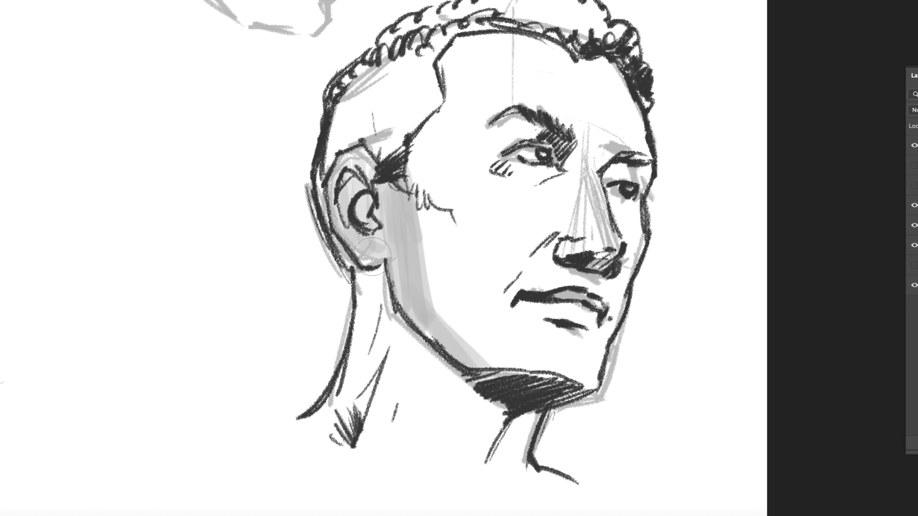
left_click_drag(378, 268, 311, 454)
left_click_drag(507, 377, 487, 473)
mouse_move(564, 383)
left_mouse_down()
mouse_move(619, 297)
mouse_move(621, 192)
mouse_move(607, 72)
mouse_move(502, 139)
mouse_move(442, 45)
mouse_move(474, 242)
mouse_move(554, 229)
mouse_move(602, 267)
mouse_move(574, 375)
mouse_move(502, 497)
left_mouse_up()
Step: Shade the hair, side of the head, near eye socket, nose and far side of the face with flat grey
mouse_move(392, 172)
left_mouse_down()
mouse_move(363, 63)
mouse_move(598, 14)
left_mouse_up()
right_click(403, 215)
left_click_drag(552, 251, 541, 252)
mouse_move(550, 178)
left_mouse_down()
mouse_move(494, 168)
mouse_move(644, 175)
mouse_move(641, 262)
left_mouse_up()
left_click_drag(557, 312, 598, 342)
mouse_move(475, 396)
left_mouse_down()
mouse_move(363, 268)
mouse_move(354, 151)
left_mouse_up()
Step: Choose a darker grey and deepen the shadows in the ear, on the neck, under the jaw and below the lip and nose
key("n")
left_click_drag(697, 229, 697, 249)
key("Return")
left_click_drag(351, 180, 366, 222)
left_click_drag(356, 267, 382, 286)
mouse_move(381, 292)
left_mouse_down()
mouse_move(367, 343)
mouse_move(410, 341)
left_mouse_up()
left_click_drag(409, 341, 501, 418)
left_click_drag(476, 377, 577, 389)
left_click_drag(560, 329, 592, 337)
left_click_drag(607, 286, 567, 253)
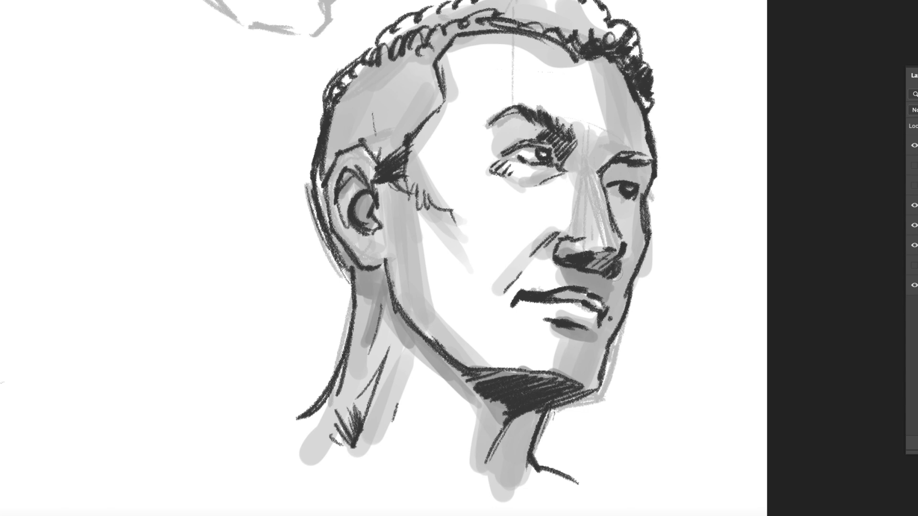
Step: Darken the far eye socket, brow bridge, far cheek and chin, and clean up the grey outside the far face contour
left_click_drag(621, 201, 636, 177)
left_click_drag(619, 258, 619, 287)
left_click_drag(640, 162, 564, 158)
left_click_drag(526, 129, 554, 143)
mouse_move(631, 72)
left_mouse_down()
mouse_move(651, 144)
mouse_move(638, 110)
left_mouse_up()
mouse_move(633, 209)
left_mouse_down()
mouse_move(634, 254)
mouse_move(594, 380)
left_mouse_up()
left_click_drag(620, 304, 566, 376)
mouse_move(583, 346)
left_mouse_down()
mouse_move(557, 338)
mouse_move(577, 357)
left_mouse_up()
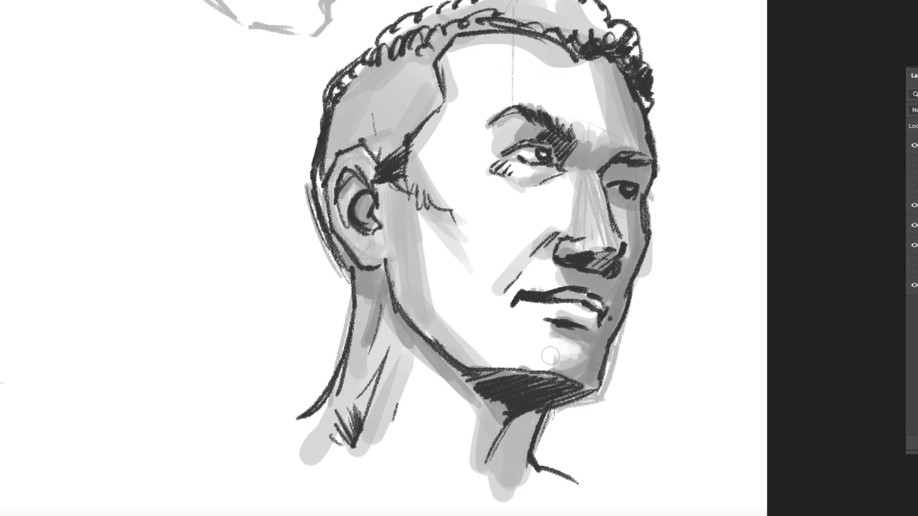
left_click_drag(655, 253, 625, 340)
left_click_drag(605, 396, 564, 412)
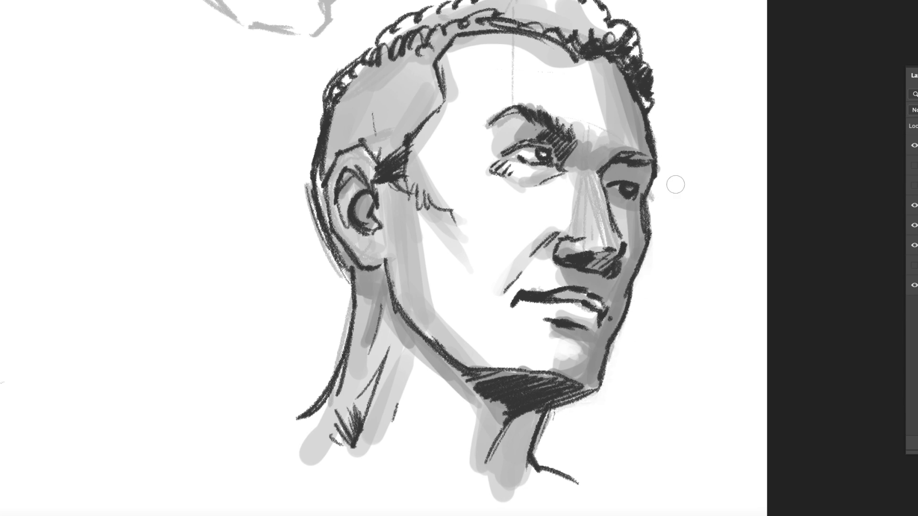
Step: Hide the finished head and, on a new layer, draw a cranium circle with vertical and horizontal axes and a curved centre line
key("super+minus")
left_click_drag(382, 316, 566, 339)
left_click_drag(593, 287, 557, 245)
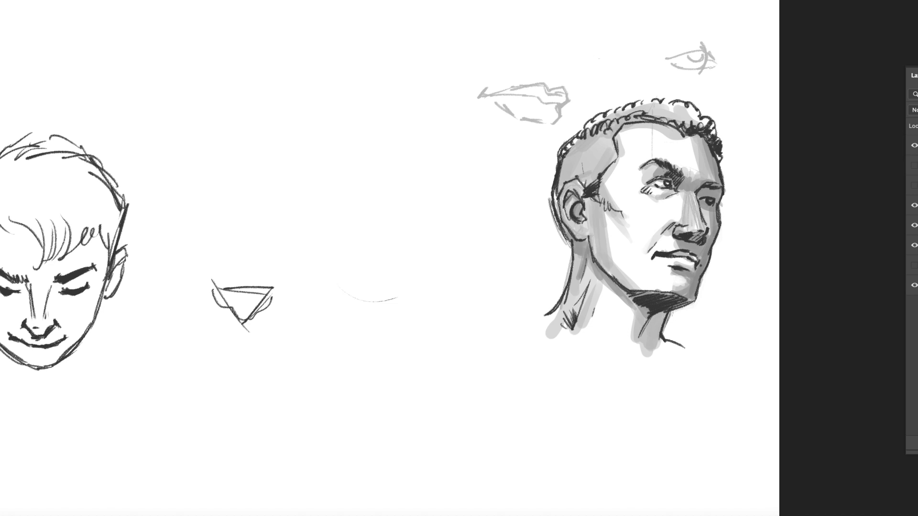
left_click(915, 225)
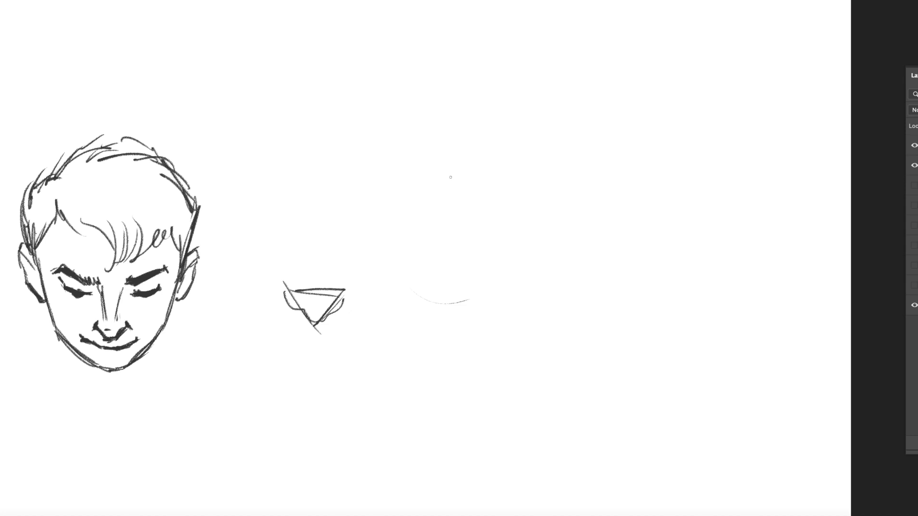
mouse_move(494, 118)
left_mouse_down()
mouse_move(426, 196)
mouse_move(591, 162)
mouse_move(533, 96)
mouse_move(515, 237)
left_mouse_up()
left_click_drag(418, 182, 645, 183)
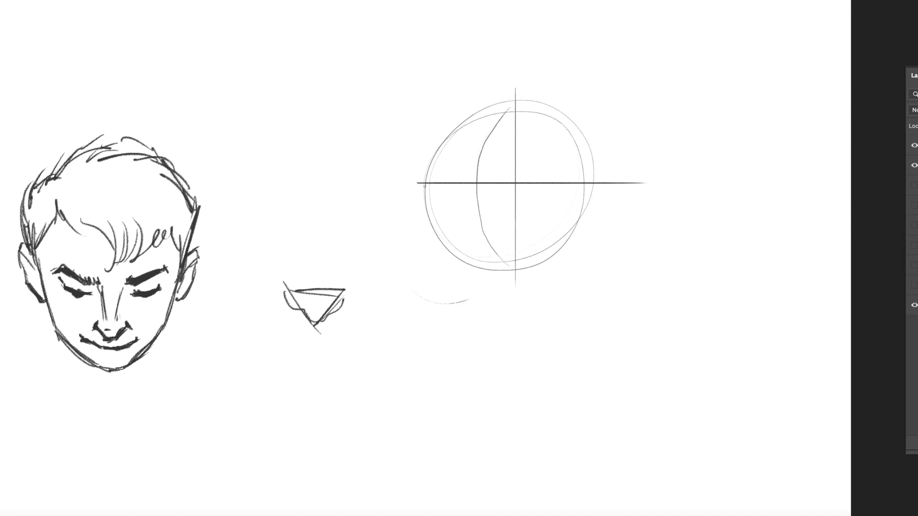
Step: Enlarge the Happy HB brush slightly, draw the curved brow line, mark its centre with an X and run a tilted centre line through it
right_click(617, 219)
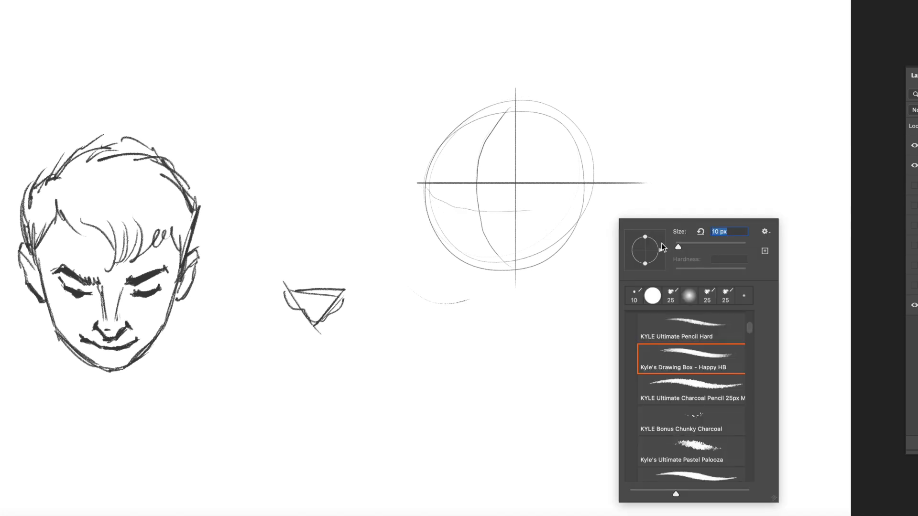
left_click_drag(678, 247, 682, 246)
left_click_drag(428, 190, 435, 196)
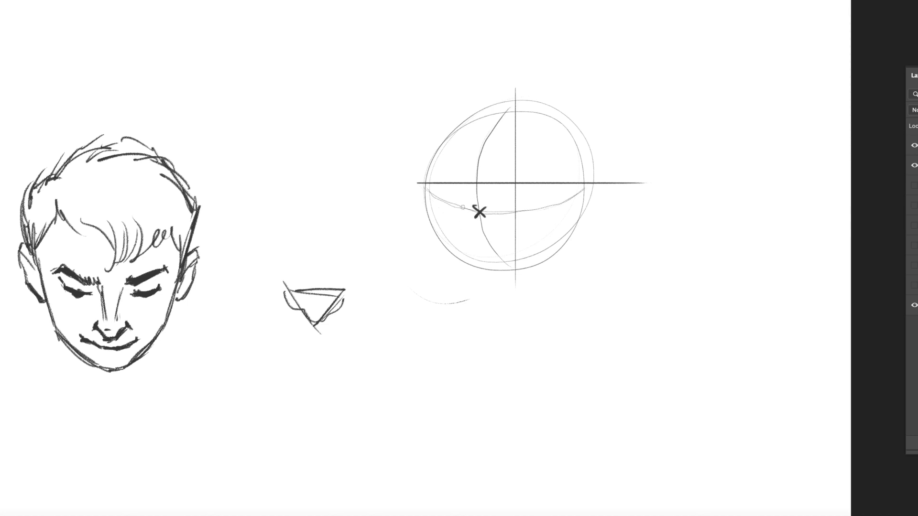
left_click_drag(478, 107, 481, 294)
key("ctrl+z")
left_click_drag(460, 113, 495, 305)
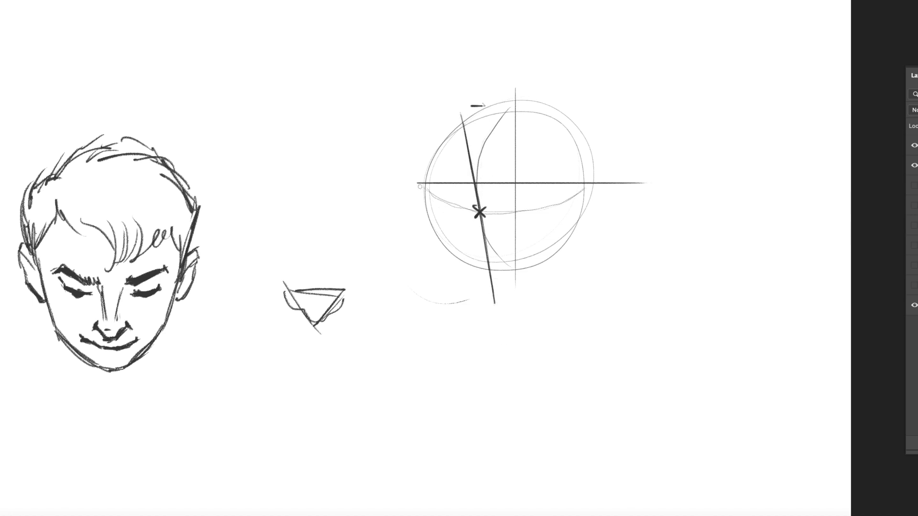
Step: Draw the slanted lines for the far face edge, near head side and front plane, with a horizontal chin line below
left_click_drag(428, 199, 476, 333)
left_click_drag(438, 218, 458, 273)
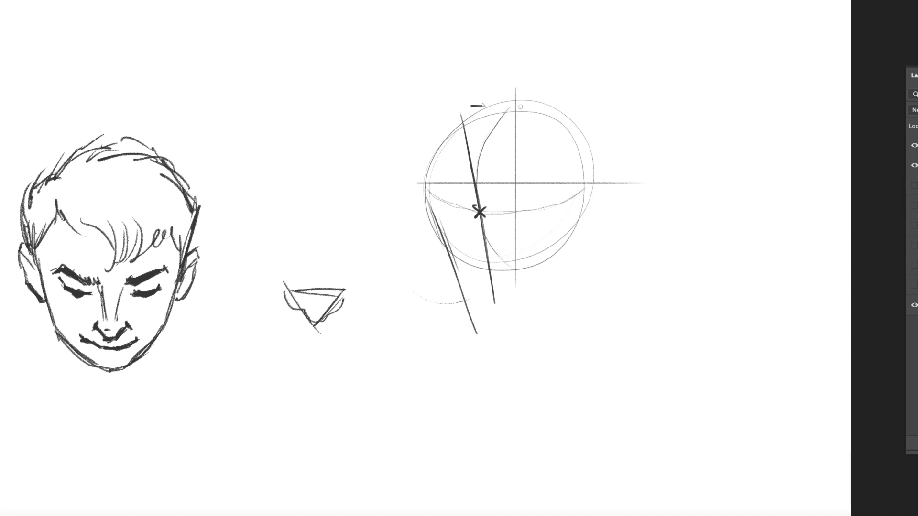
left_click_drag(570, 155, 584, 258)
left_click_drag(572, 172, 589, 294)
left_click_drag(459, 314, 611, 314)
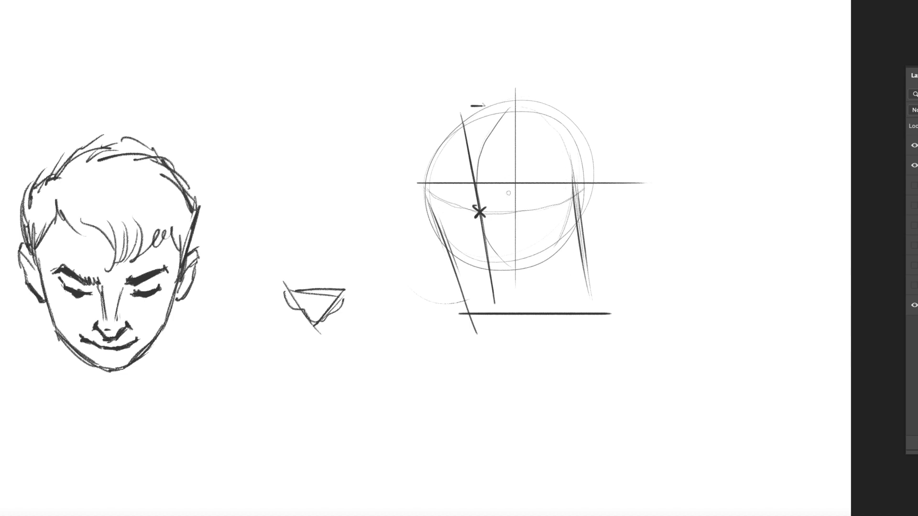
left_click_drag(516, 178, 537, 300)
left_click_drag(519, 174, 544, 308)
left_click_drag(533, 250, 545, 312)
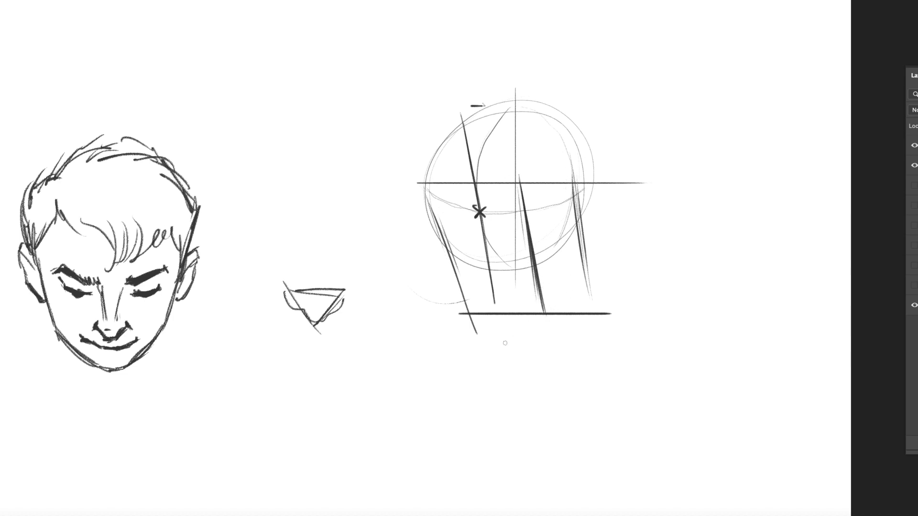
Step: Try two diagonal jaw lines through the near chin corner, and undo them
left_click_drag(500, 351, 646, 235)
left_click_drag(563, 279, 536, 338)
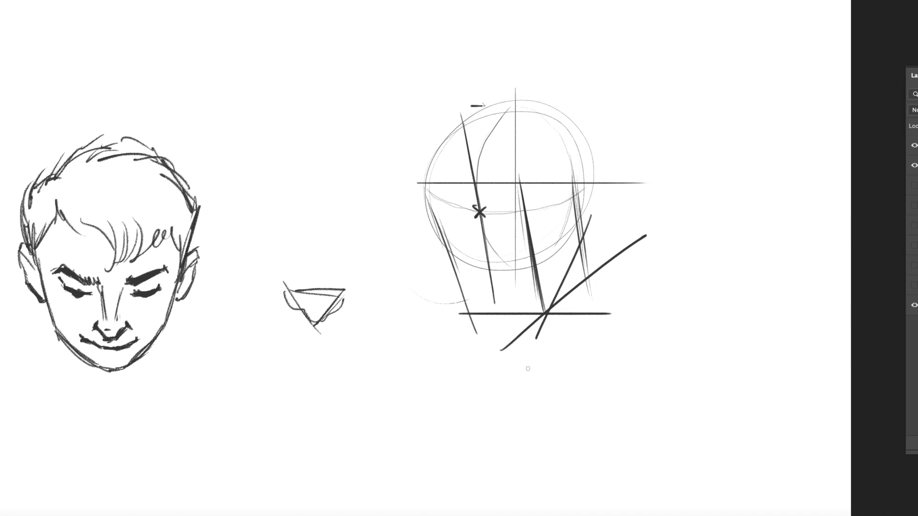
key("ctrl+z")
key("ctrl+z")
Step: Draw the near and far jaw lines tapering down to the chin and sketch the chin's bottom edge
left_click_drag(588, 227, 542, 324)
left_click_drag(436, 225, 495, 324)
left_click_drag(446, 244, 487, 307)
left_click_drag(531, 214, 532, 281)
mouse_move(435, 221)
left_mouse_down()
mouse_move(478, 325)
mouse_move(479, 311)
mouse_move(518, 321)
mouse_move(551, 310)
left_mouse_up()
Step: Reinforce the curved brow line wrapping around the cranium from the far edge to the near side
left_click_drag(592, 157, 577, 220)
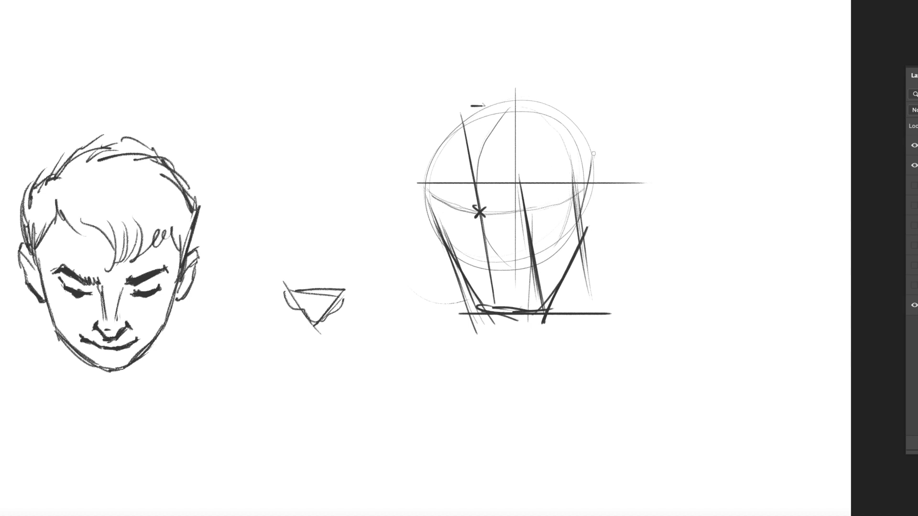
mouse_move(577, 175)
left_mouse_down()
mouse_move(447, 209)
mouse_move(429, 194)
left_mouse_up()
left_click_drag(431, 195, 548, 207)
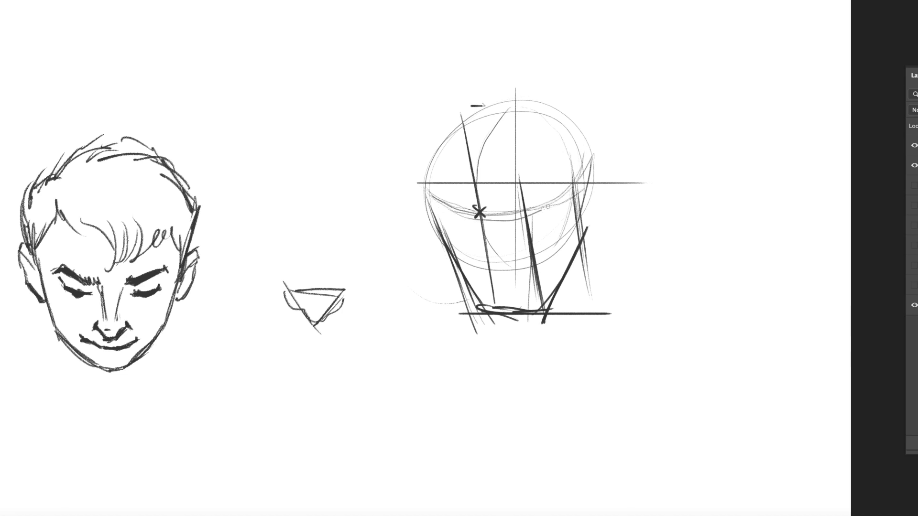
mouse_move(588, 156)
left_mouse_down()
mouse_move(540, 210)
mouse_move(460, 225)
left_mouse_up()
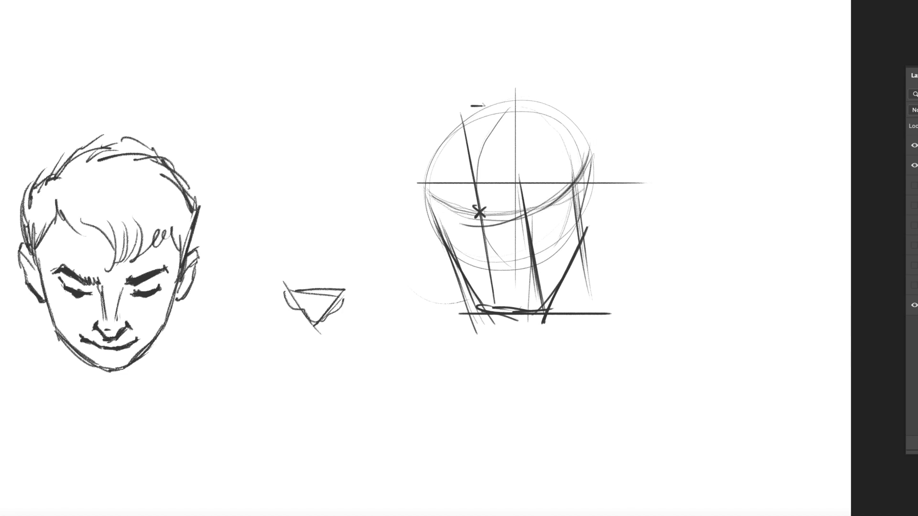
left_click_drag(430, 185, 567, 185)
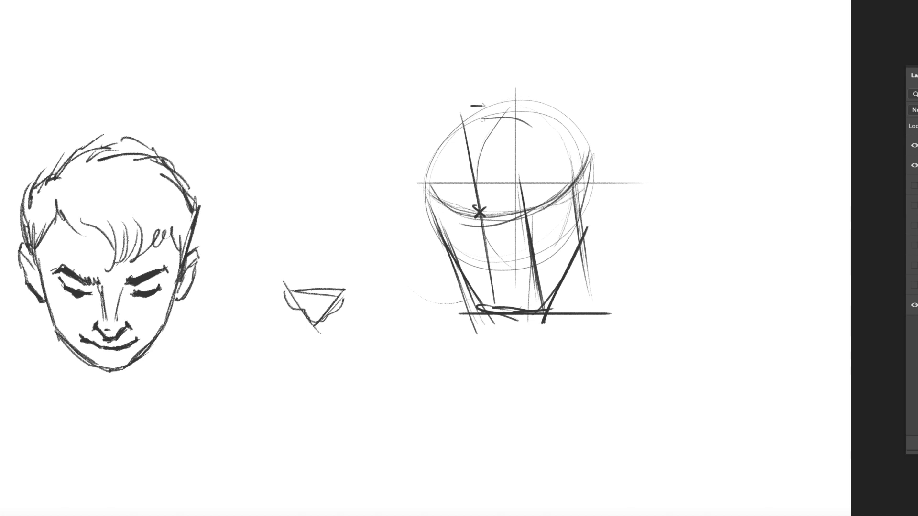
Step: Draw the arc from the top of the forehead down to the ear, with a bold mark at each end
left_click_drag(476, 119, 556, 148)
left_click_drag(489, 119, 571, 181)
mouse_move(574, 234)
left_mouse_down()
mouse_move(512, 124)
mouse_move(556, 141)
left_mouse_up()
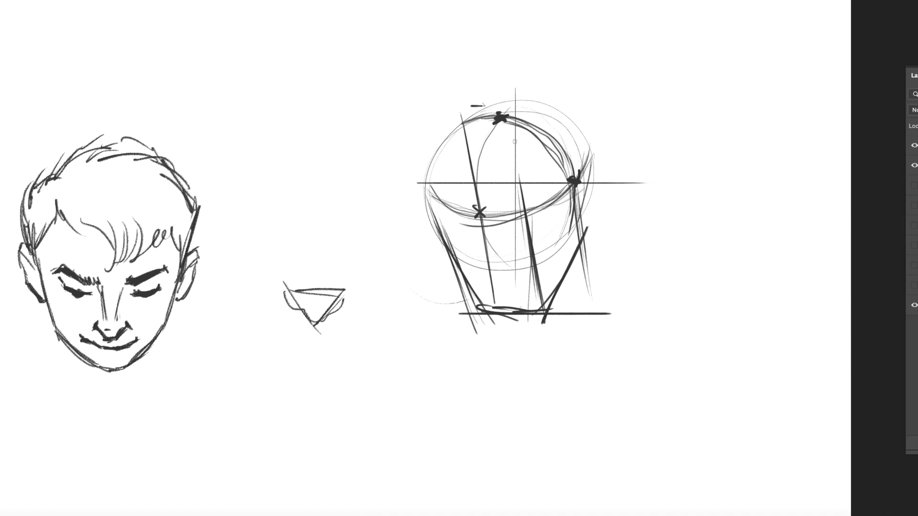
Step: Sketch curved guides for the eyes, nose and mouth parallel to the brow line, and reinforce the face's centre line
left_click_drag(480, 216, 501, 301)
left_click_drag(461, 239, 565, 217)
mouse_move(445, 229)
left_mouse_down()
mouse_move(513, 238)
mouse_move(565, 226)
mouse_move(523, 237)
mouse_move(439, 224)
left_mouse_up()
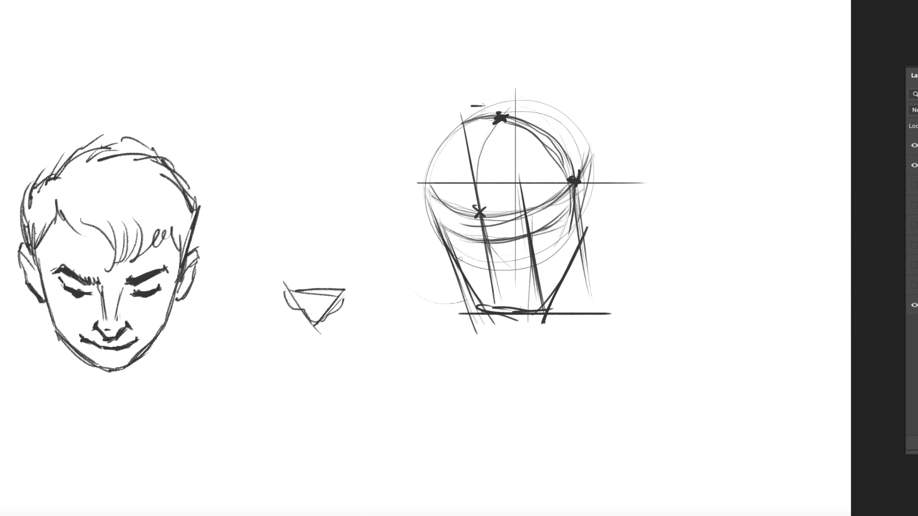
mouse_move(475, 270)
left_mouse_down()
mouse_move(527, 272)
mouse_move(577, 230)
left_mouse_up()
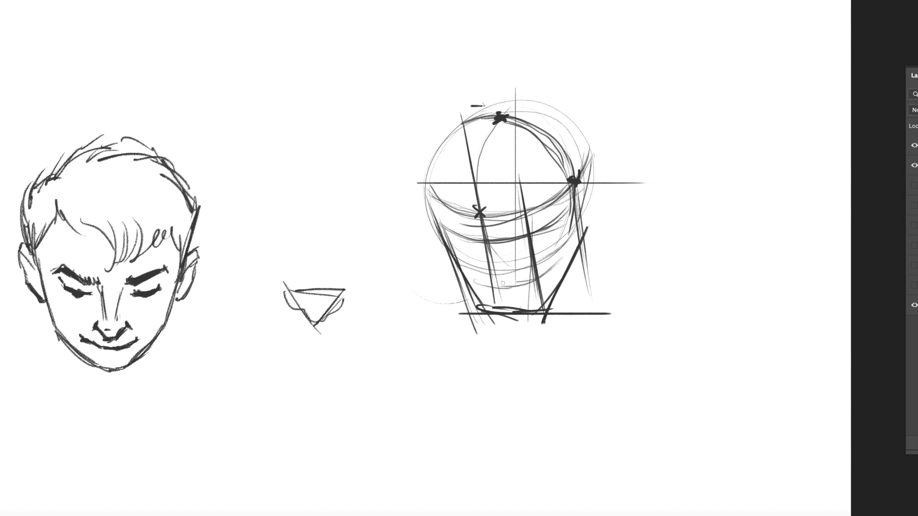
left_click_drag(476, 281, 531, 285)
left_click_drag(481, 221, 503, 306)
left_click_drag(481, 221, 496, 307)
left_click_drag(499, 125, 480, 208)
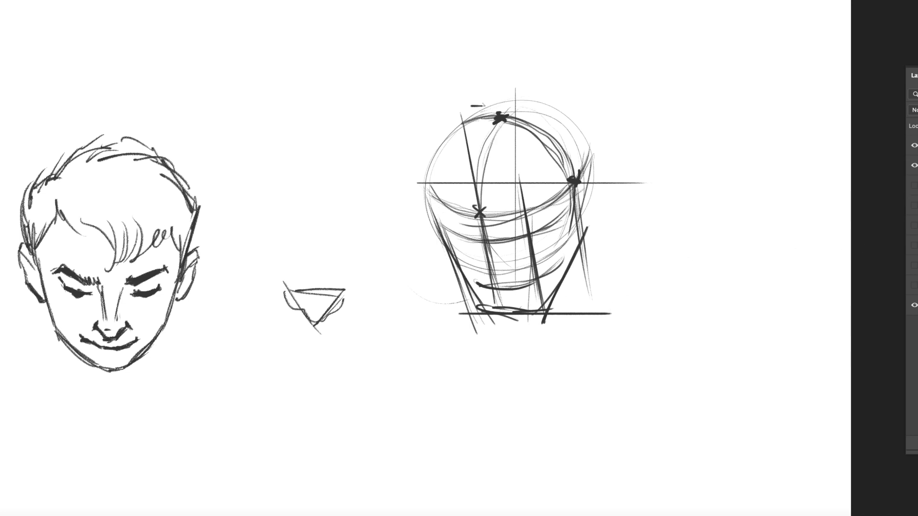
Step: Fade the construction guides to 30% opacity and sketch both eyebrows on a new layer
key("3")
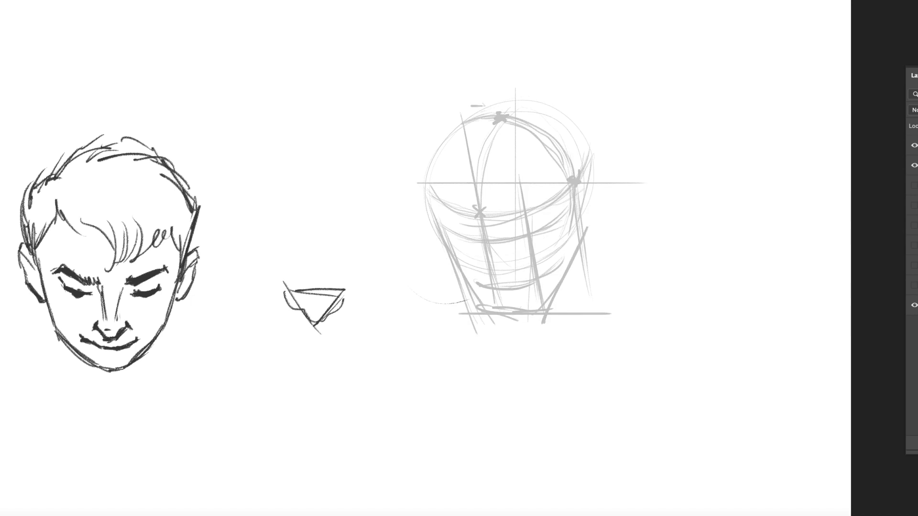
key("ctrl+alt+shift+n")
mouse_move(429, 174)
left_mouse_down()
mouse_move(432, 202)
mouse_move(460, 219)
mouse_move(522, 210)
left_mouse_up()
left_click_drag(455, 215, 525, 209)
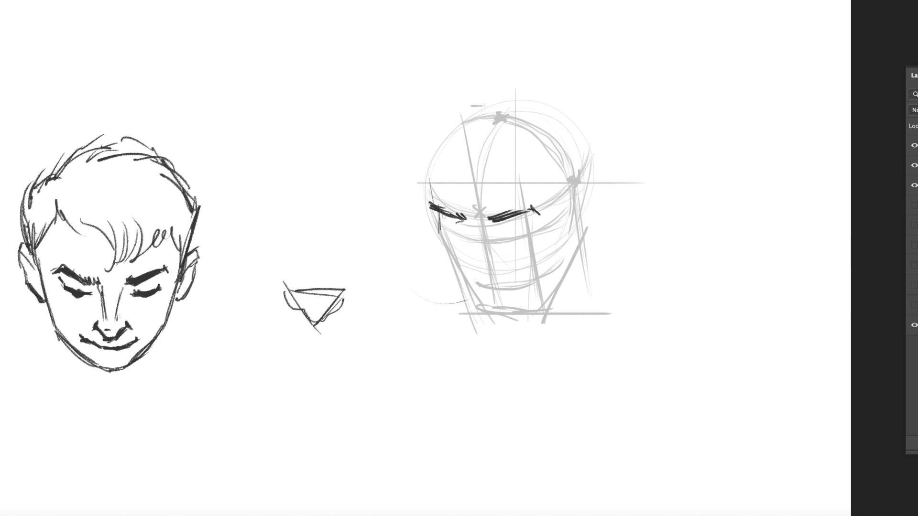
Step: Sketch the lowered eyes and the nose as a tapered block along the centre line
mouse_move(444, 228)
left_mouse_down()
mouse_move(477, 239)
mouse_move(529, 222)
left_mouse_up()
left_click_drag(474, 226, 477, 272)
mouse_move(484, 225)
left_mouse_down()
mouse_move(481, 274)
mouse_move(504, 262)
mouse_move(498, 256)
mouse_move(488, 276)
left_mouse_up()
mouse_move(480, 223)
left_mouse_down()
mouse_move(481, 284)
mouse_move(521, 281)
left_mouse_up()
Step: Sketch the far cheek, near jaw line and flat chin, adding the edge in front of the ear
left_click_drag(436, 227, 478, 301)
mouse_move(435, 225)
left_mouse_down()
mouse_move(479, 312)
mouse_move(541, 315)
mouse_move(586, 229)
left_mouse_up()
left_click_drag(574, 191, 572, 259)
left_click_drag(562, 274, 549, 296)
left_click_drag(529, 326, 550, 296)
left_click_drag(465, 282, 493, 308)
left_click_drag(491, 317, 549, 320)
Step: Sketch the ear, the outline of the skull and the back of the neck
mouse_move(578, 178)
left_mouse_down()
mouse_move(578, 232)
mouse_move(578, 182)
left_mouse_up()
left_click_drag(574, 184, 573, 208)
mouse_move(578, 174)
left_mouse_down()
mouse_move(588, 217)
mouse_move(580, 224)
mouse_move(586, 215)
left_mouse_up()
mouse_move(437, 146)
left_mouse_down()
mouse_move(432, 205)
mouse_move(478, 101)
left_mouse_up()
mouse_move(470, 105)
left_mouse_down()
mouse_move(526, 99)
mouse_move(587, 121)
mouse_move(596, 184)
left_mouse_up()
mouse_move(593, 123)
left_mouse_down()
mouse_move(580, 209)
mouse_move(597, 299)
left_mouse_up()
left_click_drag(581, 231, 593, 301)
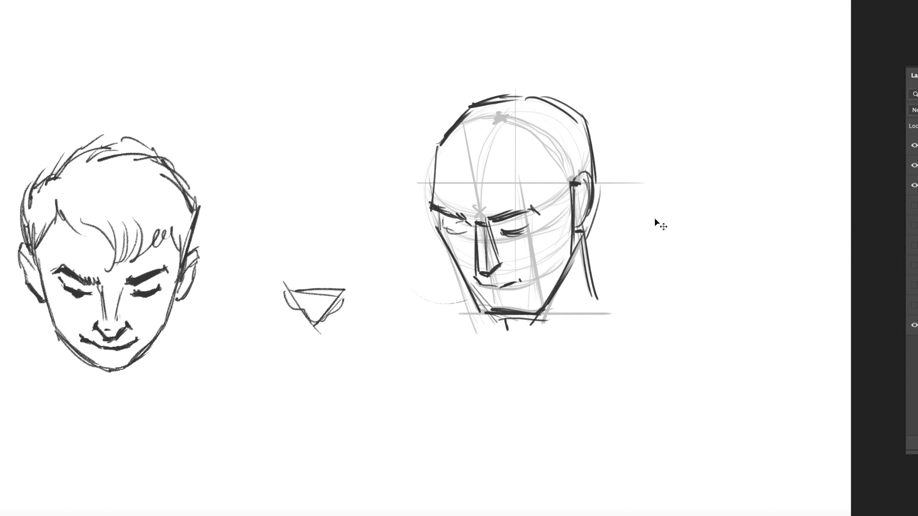
Step: Fade the head sketch to 40% opacity and hide the construction guides
key("ctrl+plus")
left_click_drag(596, 180, 569, 249)
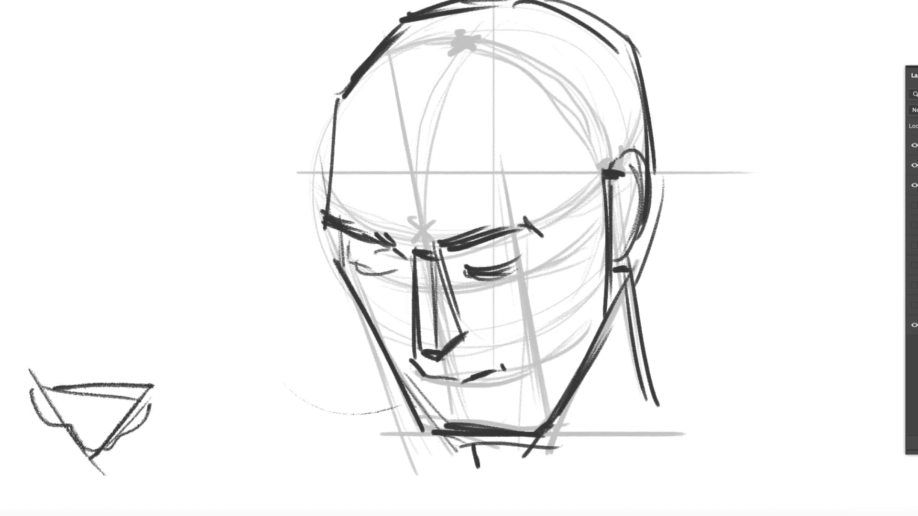
key("4")
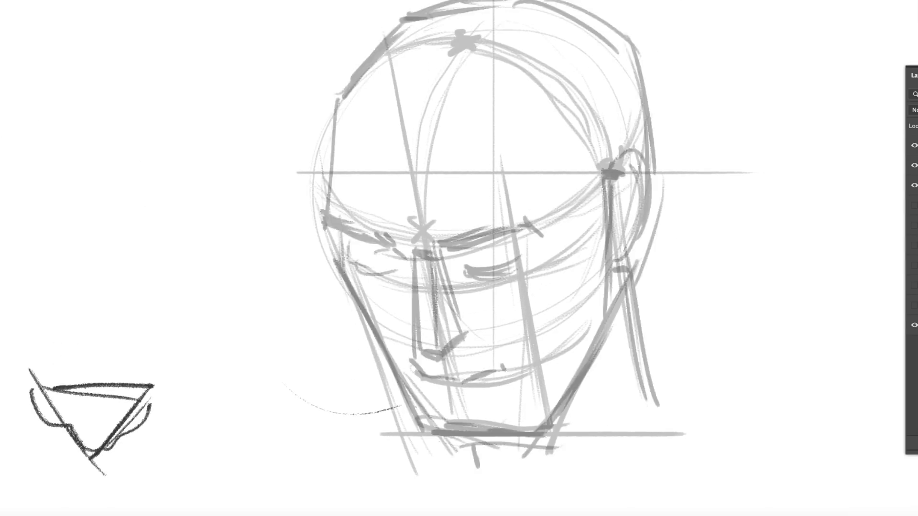
left_click(915, 166)
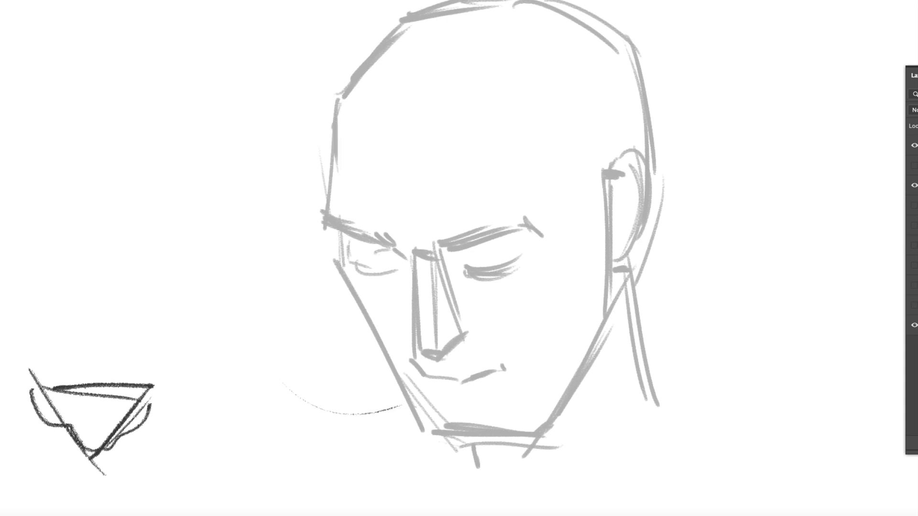
Step: Ink the far forehead edge, both eyebrows and the frown lines between them on a new layer
left_click_drag(341, 96, 328, 218)
left_click_drag(331, 218, 404, 249)
left_click_drag(394, 203, 403, 240)
left_click_drag(412, 205, 432, 243)
mouse_move(469, 237)
left_mouse_down()
mouse_move(445, 253)
mouse_move(540, 239)
left_mouse_up()
Step: Ink the lowered eyelids, the nose ridge and the underside of the nose
left_click_drag(357, 260, 411, 269)
left_click_drag(383, 240, 415, 261)
mouse_move(464, 265)
left_mouse_down()
mouse_move(523, 258)
mouse_move(521, 267)
left_mouse_up()
left_click_drag(414, 258, 421, 356)
mouse_move(423, 358)
left_mouse_down()
mouse_move(477, 332)
mouse_move(444, 344)
left_mouse_up()
left_click_drag(442, 253, 475, 271)
Step: Ink the face contour from the far cheek around the chin to the ear, and add the nostril wing
mouse_move(351, 236)
left_mouse_down()
mouse_move(392, 352)
mouse_move(459, 436)
mouse_move(526, 436)
mouse_move(610, 317)
left_mouse_up()
left_click_drag(609, 261, 597, 345)
left_click_drag(475, 311, 514, 349)
left_click_drag(391, 281, 409, 270)
Step: Ink the mouth line with its corners and the shadow under the lower lip
left_click_drag(411, 359, 425, 369)
mouse_move(414, 330)
left_mouse_down()
mouse_move(432, 357)
mouse_move(470, 340)
left_mouse_up()
left_click_drag(421, 373, 513, 368)
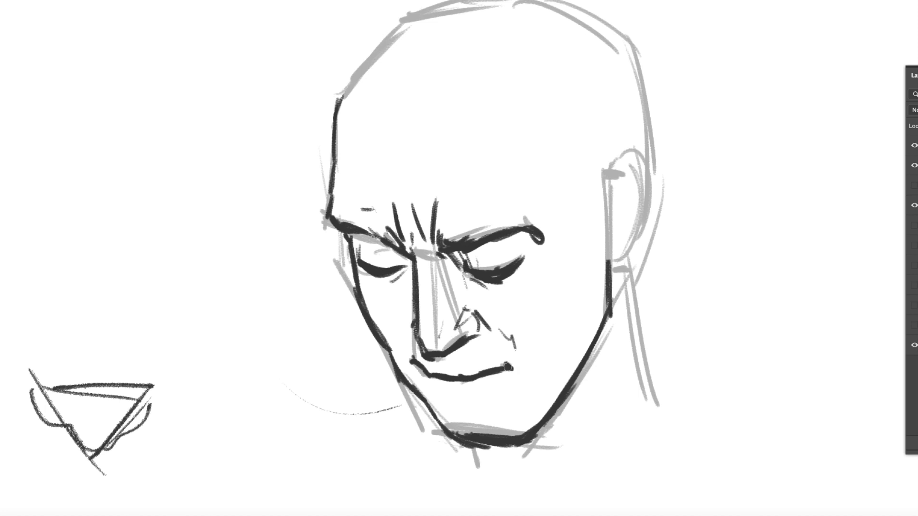
left_click_drag(441, 396, 493, 391)
left_click_drag(497, 369, 514, 366)
Step: Ink the sideburn line, the ear's outline and inner folds, and the start of the neck below it
left_click_drag(610, 181, 573, 272)
left_click_drag(610, 198, 587, 258)
left_click_drag(614, 168, 653, 167)
mouse_move(653, 168)
left_mouse_down()
mouse_move(628, 253)
mouse_move(620, 195)
left_mouse_up()
left_click_drag(622, 194, 618, 233)
left_click_drag(640, 165, 650, 191)
left_click_drag(631, 253, 631, 277)
Step: Show the construction guides, mark the hairline's top point and sketch the hairline arc across the forehead, undoing the last stroke
left_click_drag(507, 120, 500, 171)
left_click_drag(357, 120, 364, 142)
left_click(914, 186)
left_click_drag(443, 90, 457, 88)
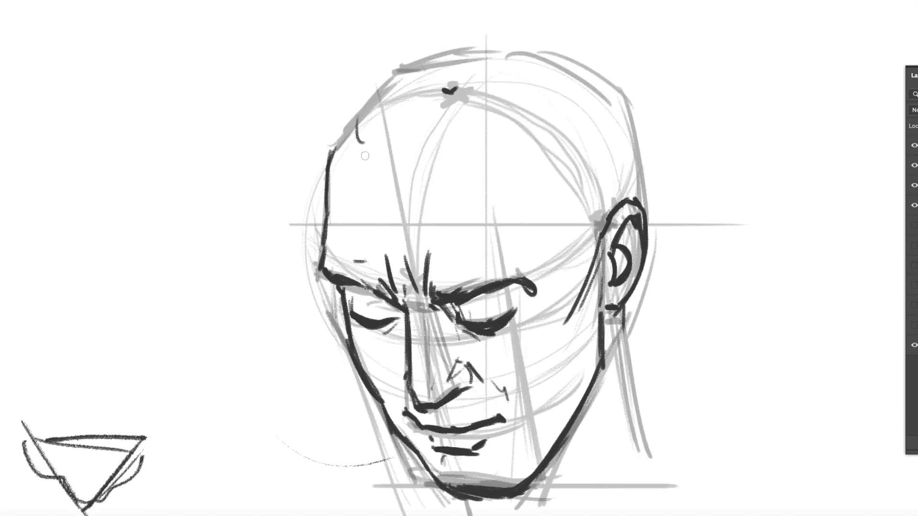
left_click_drag(350, 164, 573, 88)
left_click_drag(375, 177, 557, 157)
left_click_drag(386, 99, 430, 186)
left_click_drag(392, 184, 562, 153)
key("ctrl+z")
Step: Hide the construction guides and ink the front hairline with short curls, thickening the hair at the far temple
left_click(914, 186)
mouse_move(351, 124)
left_mouse_down()
mouse_move(413, 190)
mouse_move(463, 185)
left_mouse_up()
left_click_drag(453, 178, 509, 154)
left_click_drag(541, 154, 481, 167)
left_click_drag(373, 189, 485, 165)
left_click_drag(344, 124, 330, 213)
left_click_drag(337, 153, 323, 246)
Step: Ink the near temple hairline, the curly outer contour of the hair and short curls above the ear
mouse_move(507, 156)
left_mouse_down()
mouse_move(532, 148)
mouse_move(550, 213)
mouse_move(581, 244)
left_mouse_up()
left_click_drag(598, 229, 581, 280)
left_click_drag(507, 154, 541, 149)
mouse_move(368, 56)
left_mouse_down()
mouse_move(325, 172)
mouse_move(569, 19)
mouse_move(662, 181)
mouse_move(651, 232)
left_mouse_up()
mouse_move(555, 148)
left_mouse_down()
mouse_move(578, 196)
mouse_move(603, 205)
mouse_move(641, 191)
mouse_move(646, 160)
left_mouse_up()
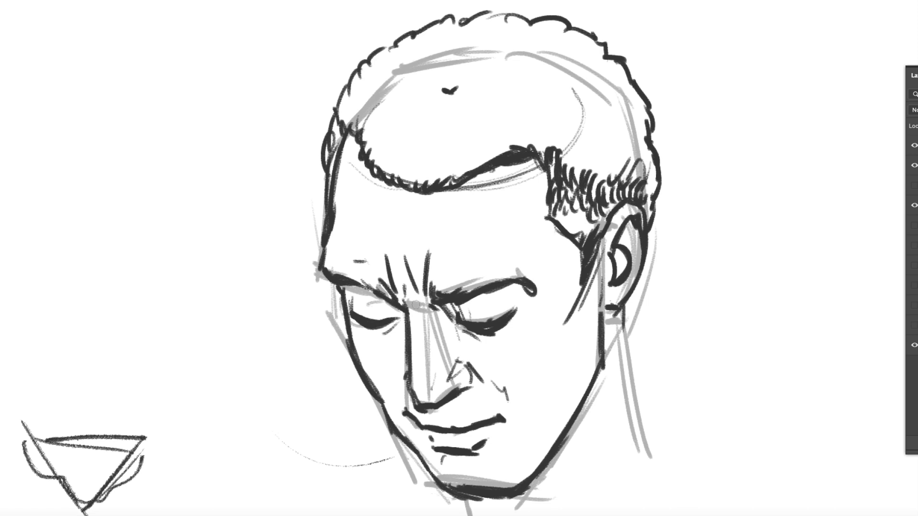
Step: Ink the nostril wing and the neck's back contour and throat lines, with dark hatching beneath the near jaw
mouse_move(426, 316)
left_mouse_down()
mouse_move(424, 366)
mouse_move(480, 378)
left_mouse_up()
mouse_move(621, 306)
left_mouse_down()
mouse_move(630, 382)
mouse_move(658, 433)
left_mouse_up()
scroll(657, 433, "down", 5)
left_click_drag(429, 359, 432, 403)
left_click_drag(545, 282, 507, 363)
left_click_drag(459, 363, 479, 403)
left_click_drag(521, 335, 519, 394)
Step: Ink the sloping trapezius lines on both sides of the neck and add another short throat line under the chin
left_click_drag(607, 261, 727, 319)
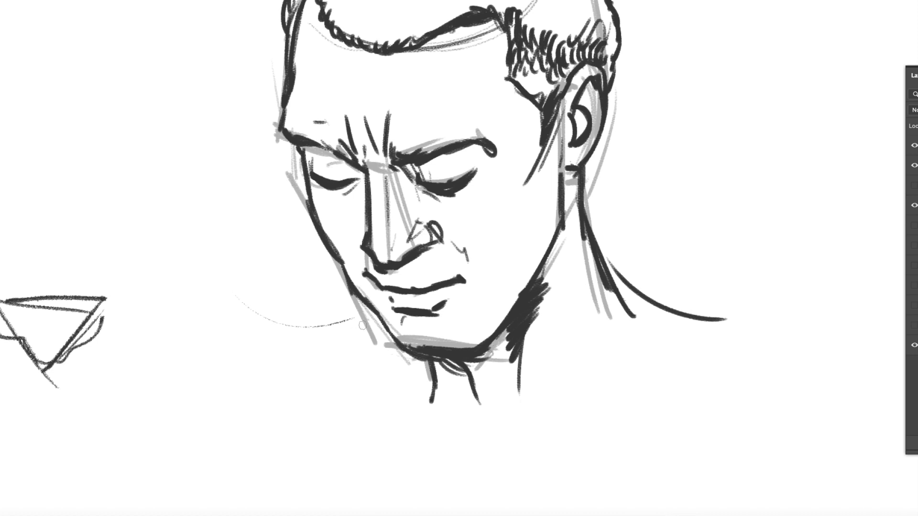
left_click_drag(420, 362, 424, 392)
left_click_drag(608, 258, 757, 331)
left_click_drag(647, 264, 771, 339)
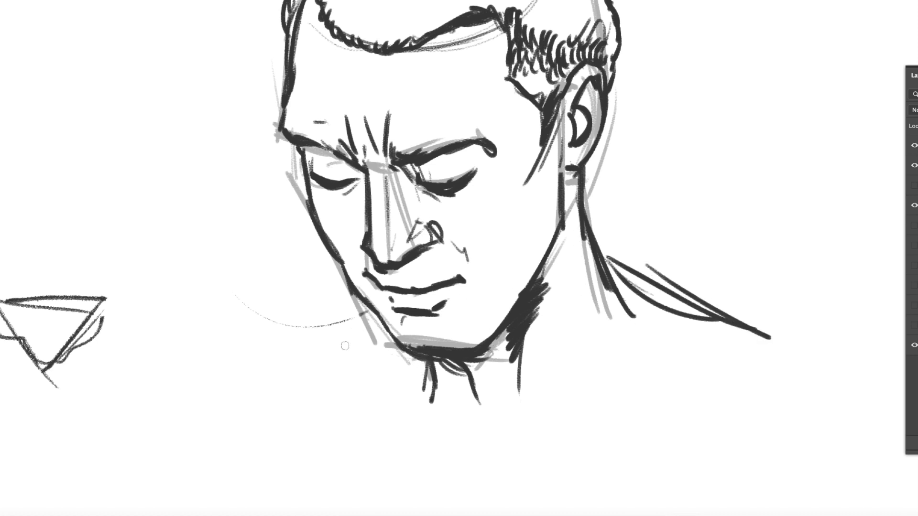
left_click_drag(367, 311, 311, 334)
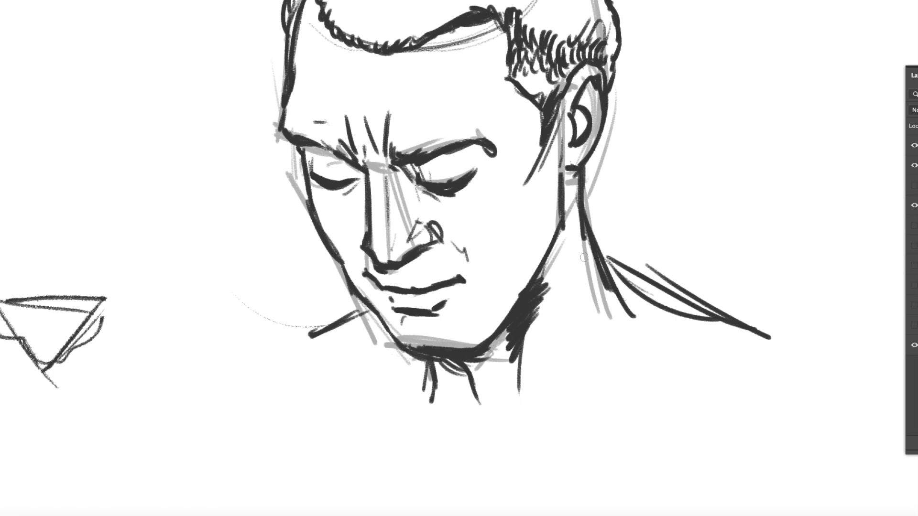
left_click_drag(367, 306, 286, 321)
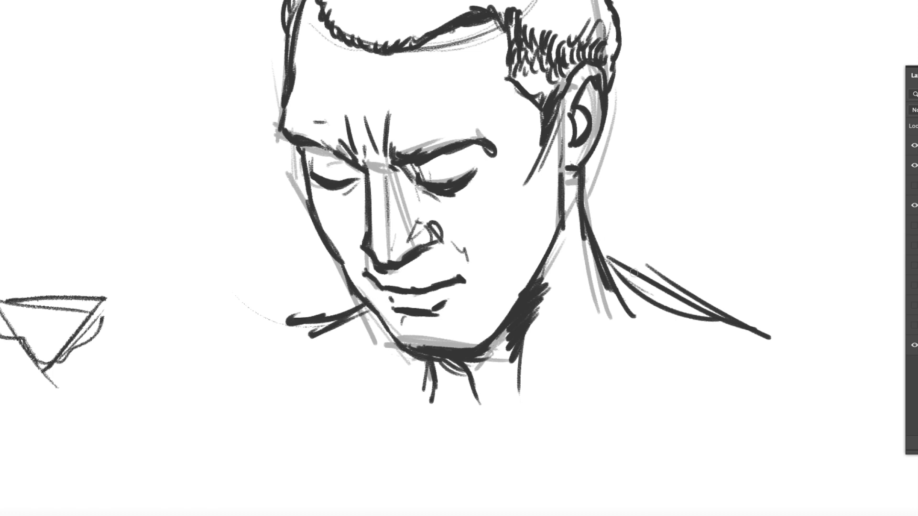
Step: Reinforce the near trapezius slope and ink the rounded outer contours of both shoulders
left_click_drag(624, 249, 764, 316)
left_click_drag(659, 282, 778, 339)
left_click_drag(790, 328, 857, 411)
left_click_drag(271, 314, 232, 345)
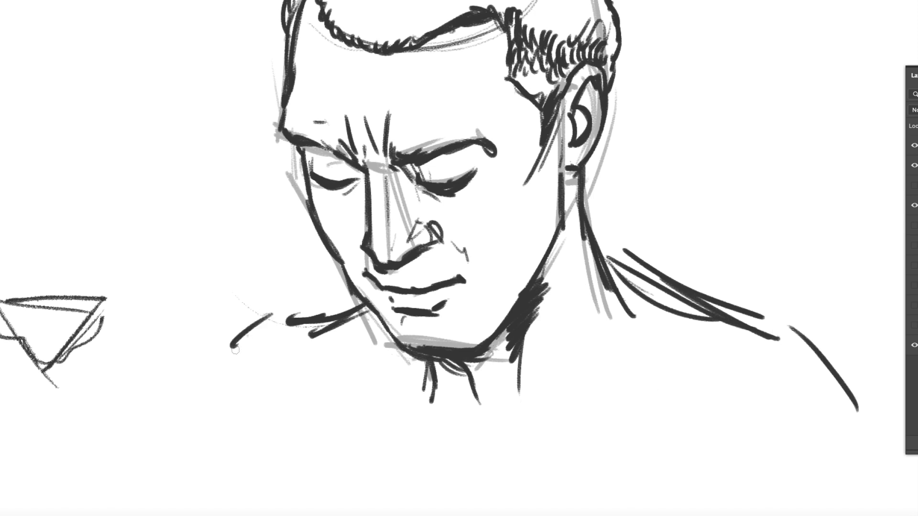
left_click_drag(311, 306, 226, 364)
left_click_drag(653, 207, 619, 265)
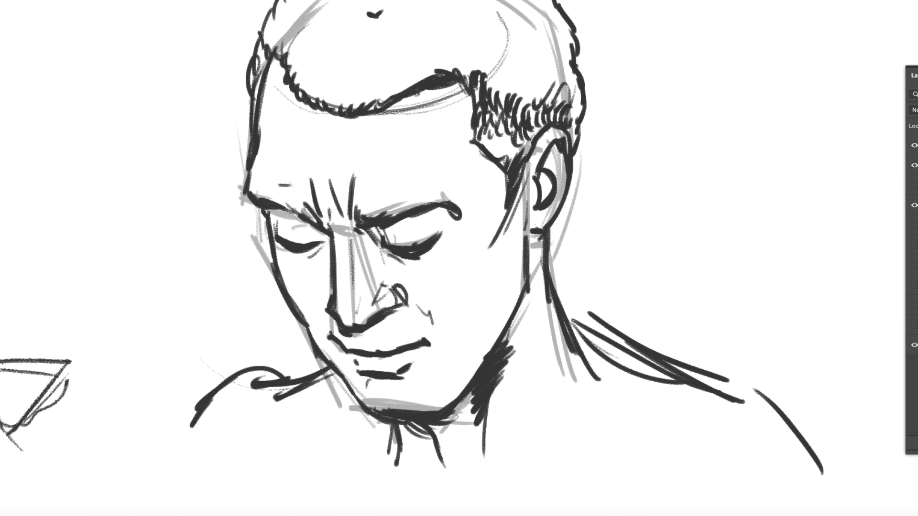
left_click_drag(637, 205, 663, 249)
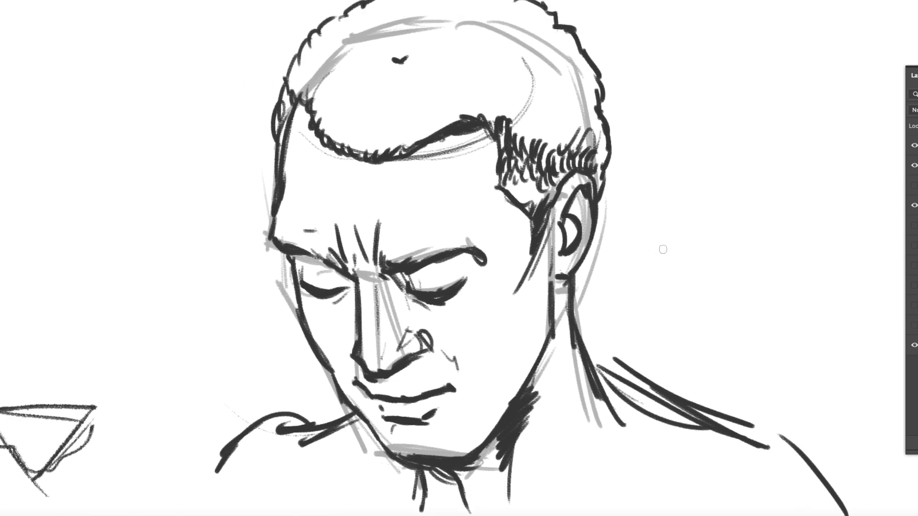